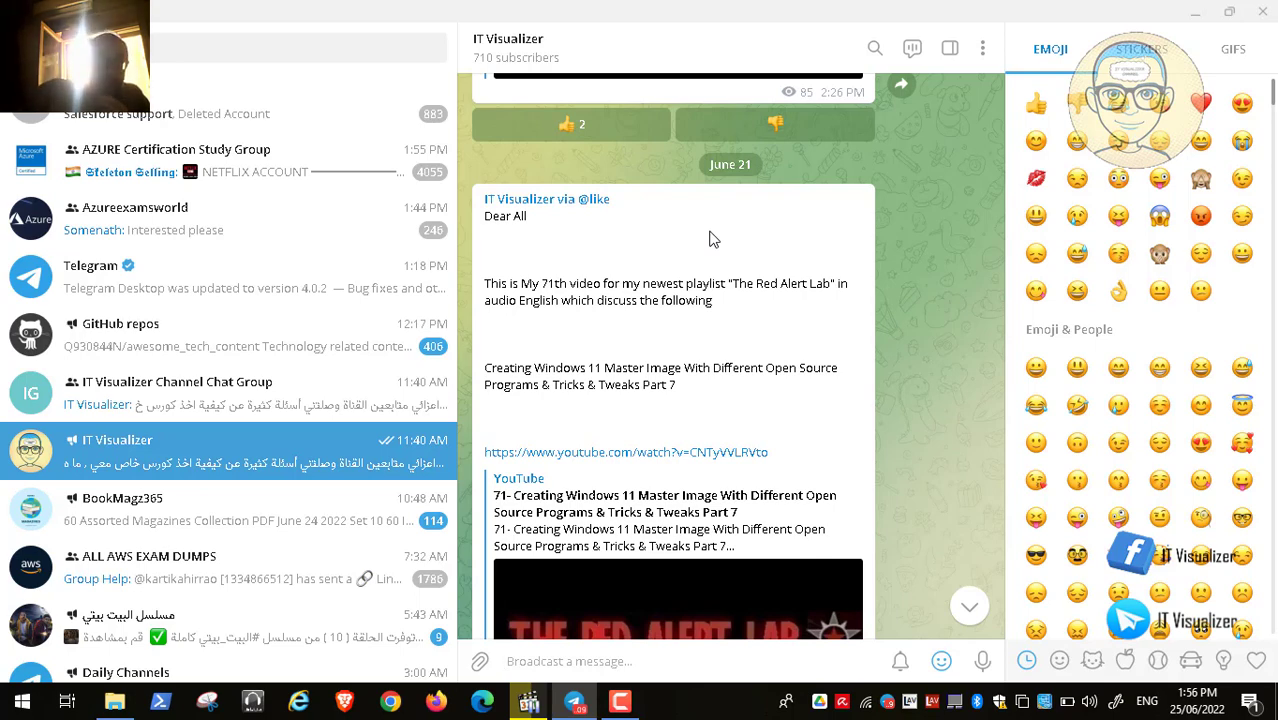
- Minimize the Telegram window showing the IT Visualizer channel to reveal the desktop
click(1196, 12)
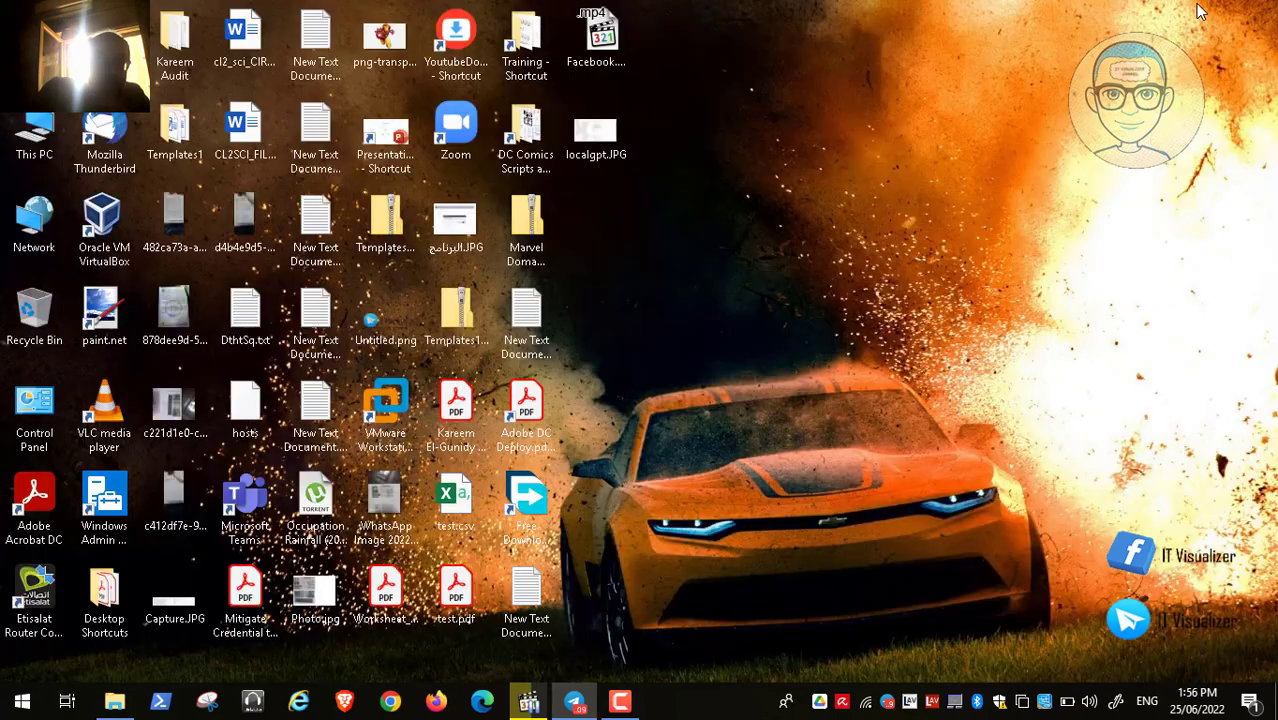
- Restore the File Explorer window showing The Red Alert folder under ADToolsCollection on Data (D:)
right_click(726, 244)
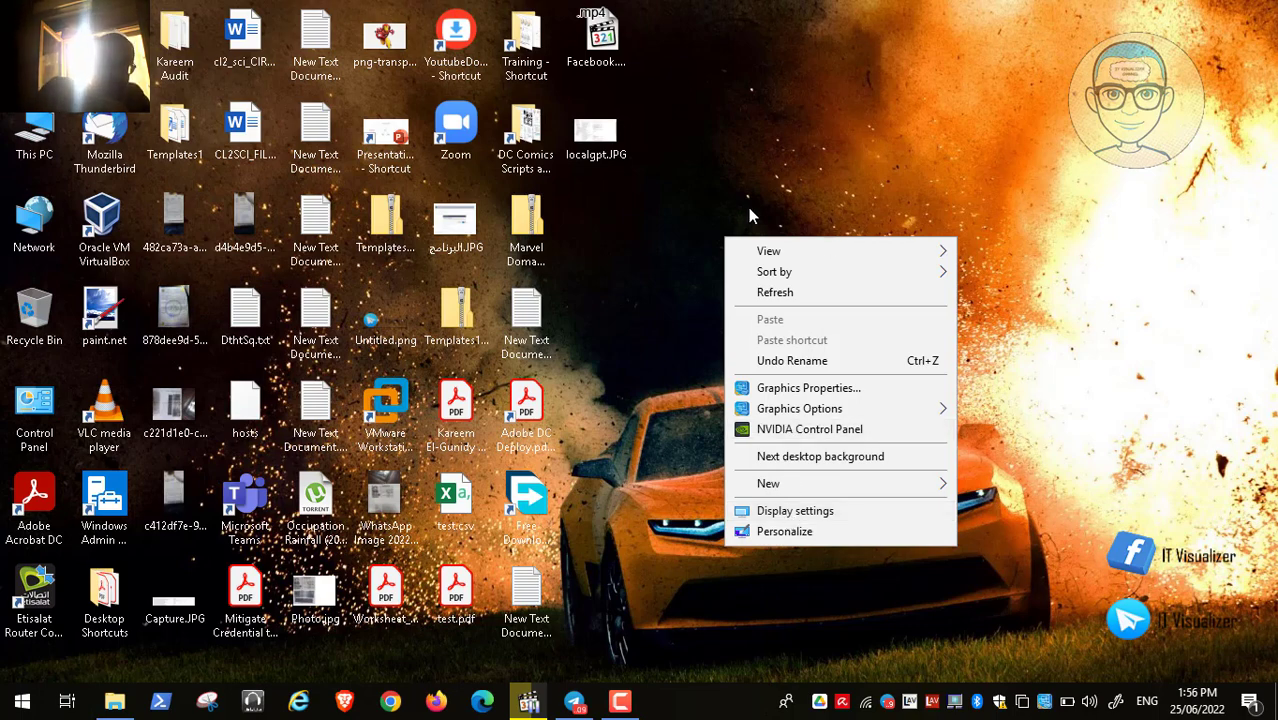
mouse_move(936, 250)
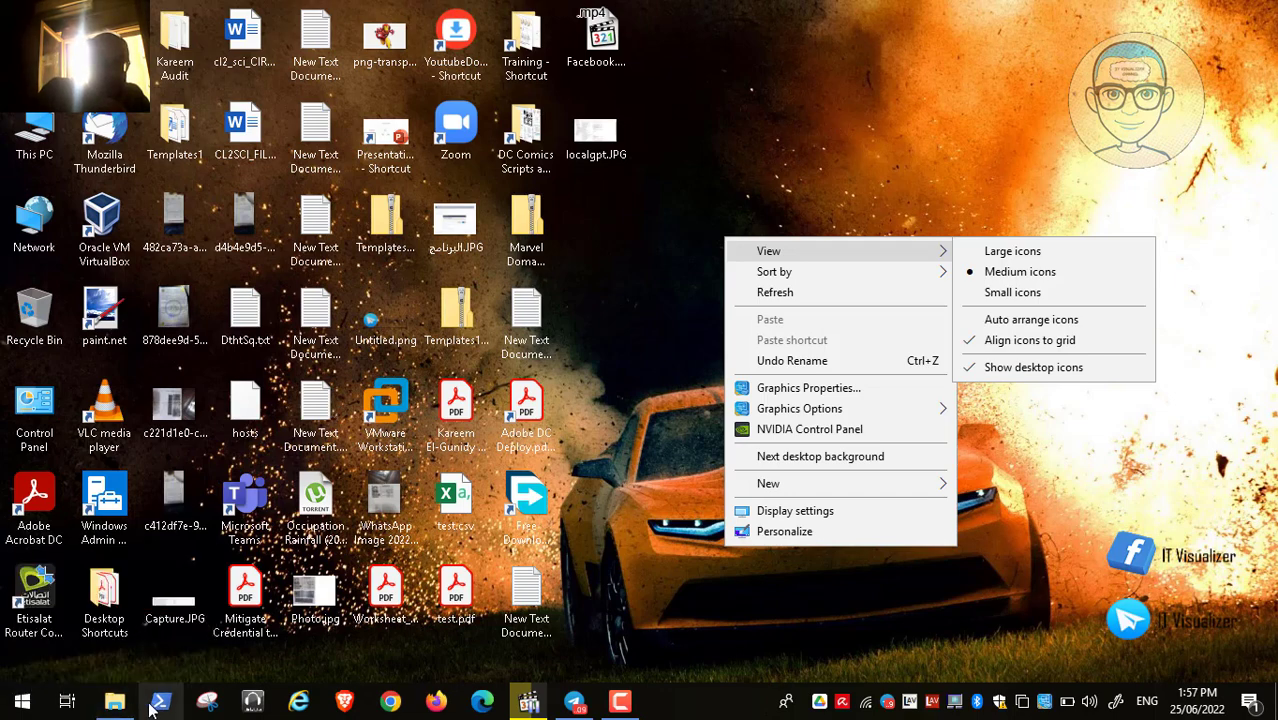
click(120, 708)
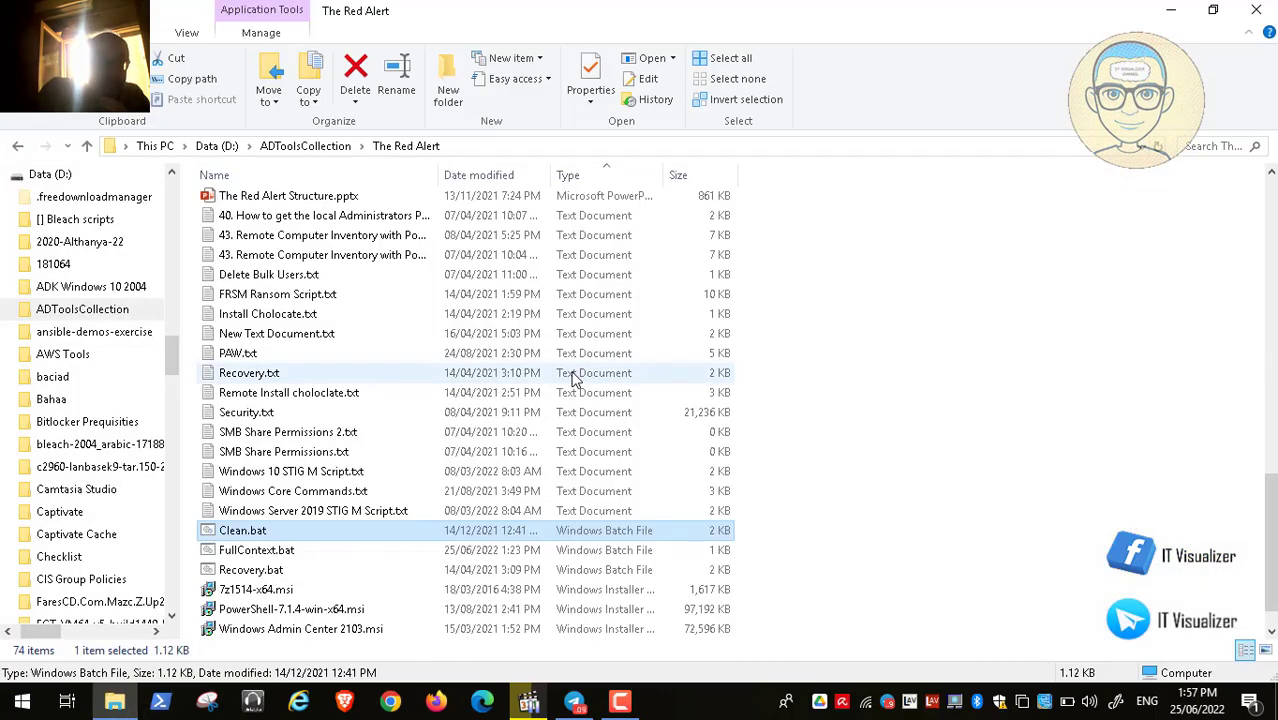
click(281, 553)
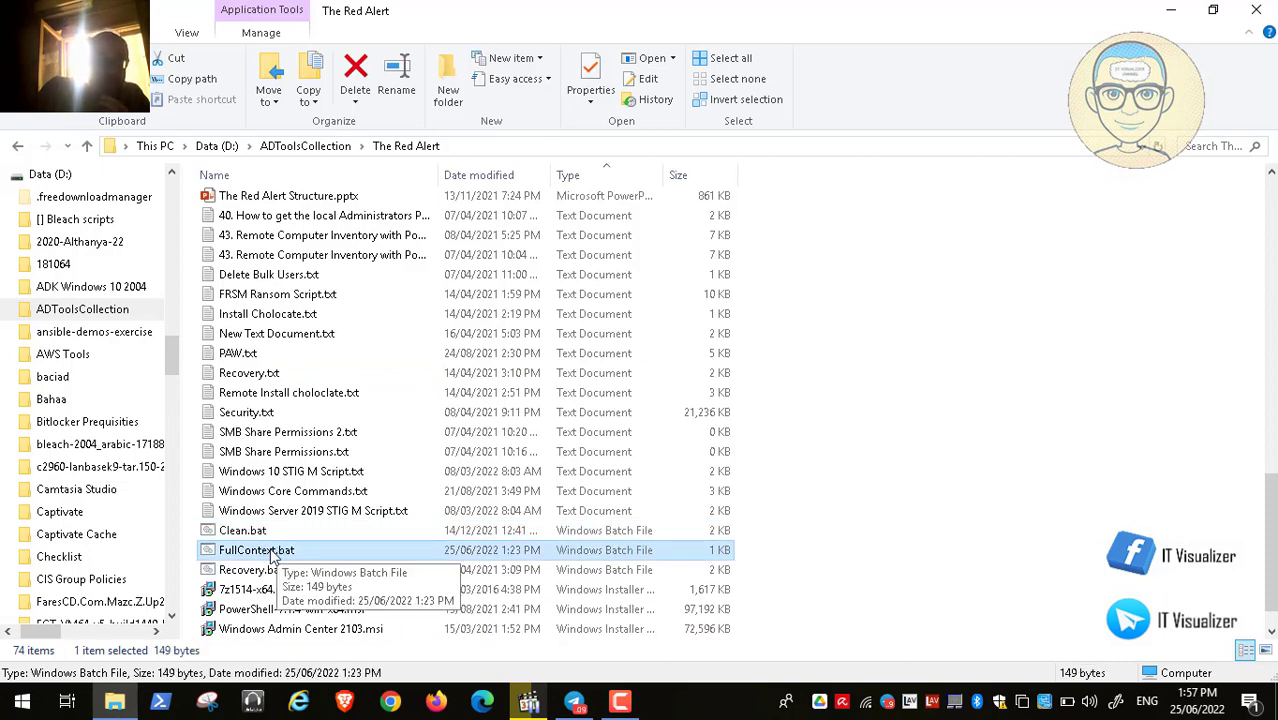
right_click(275, 557)
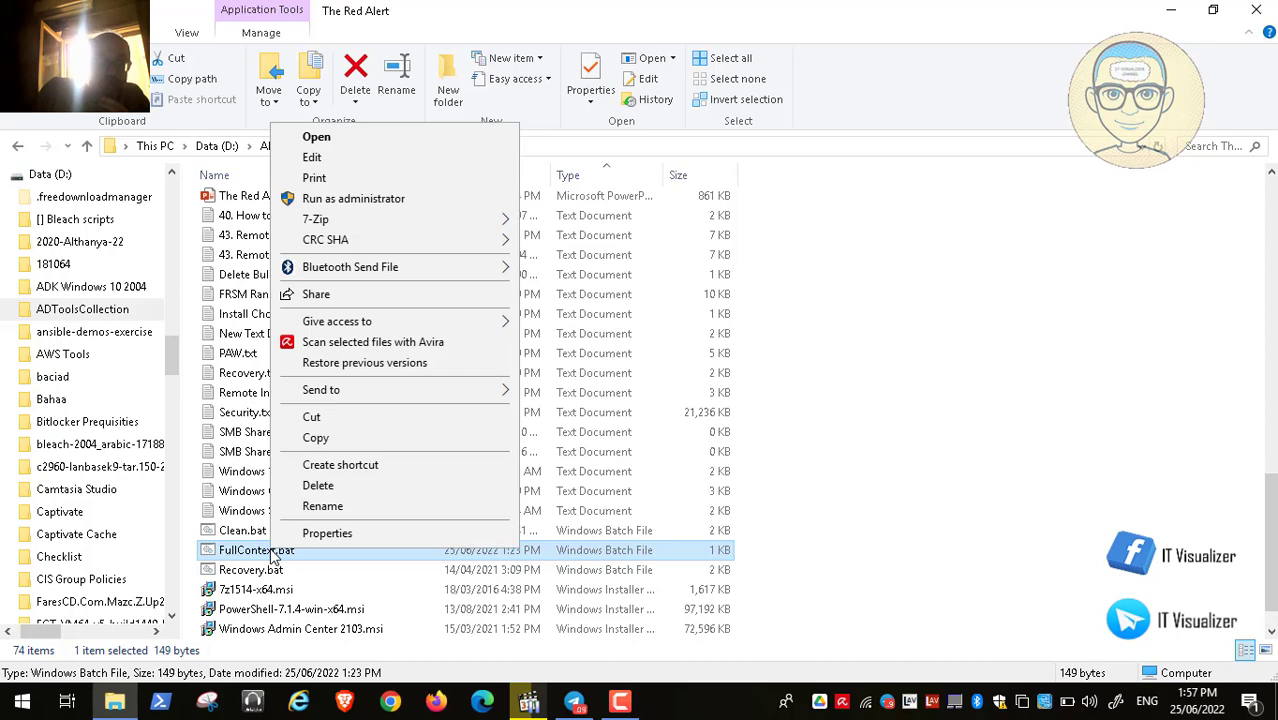
click(362, 160)
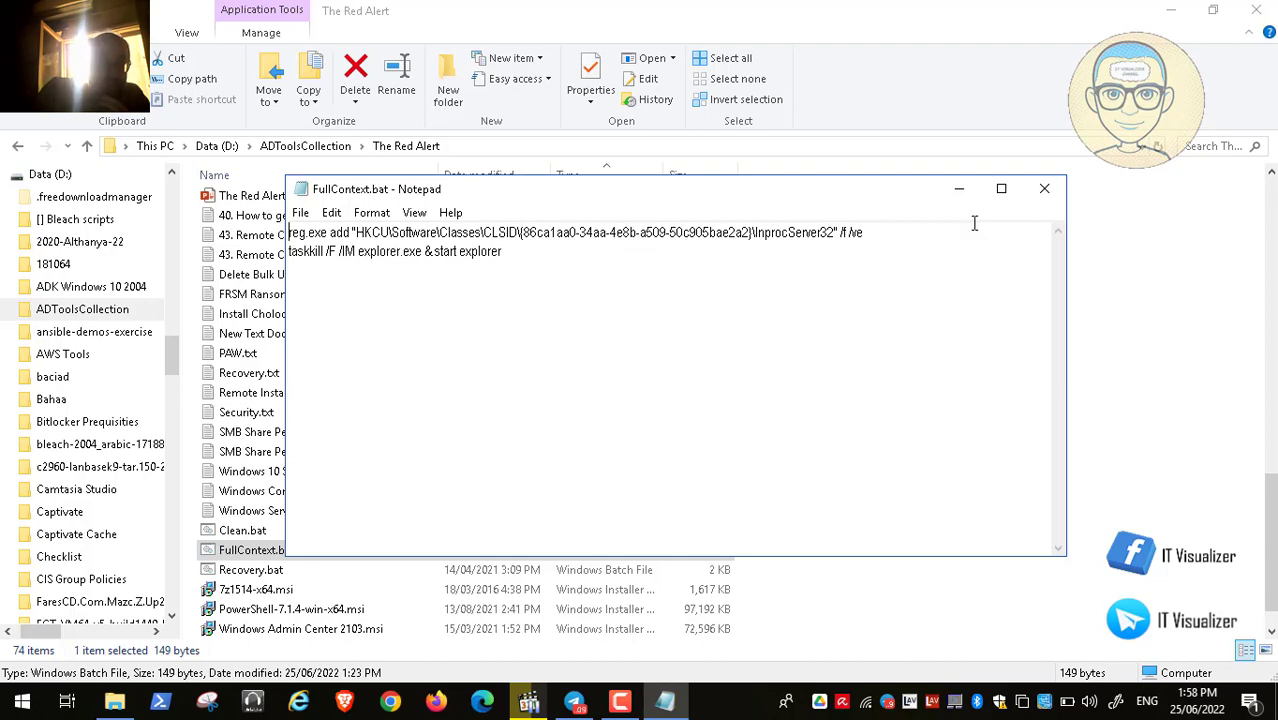
click(1044, 188)
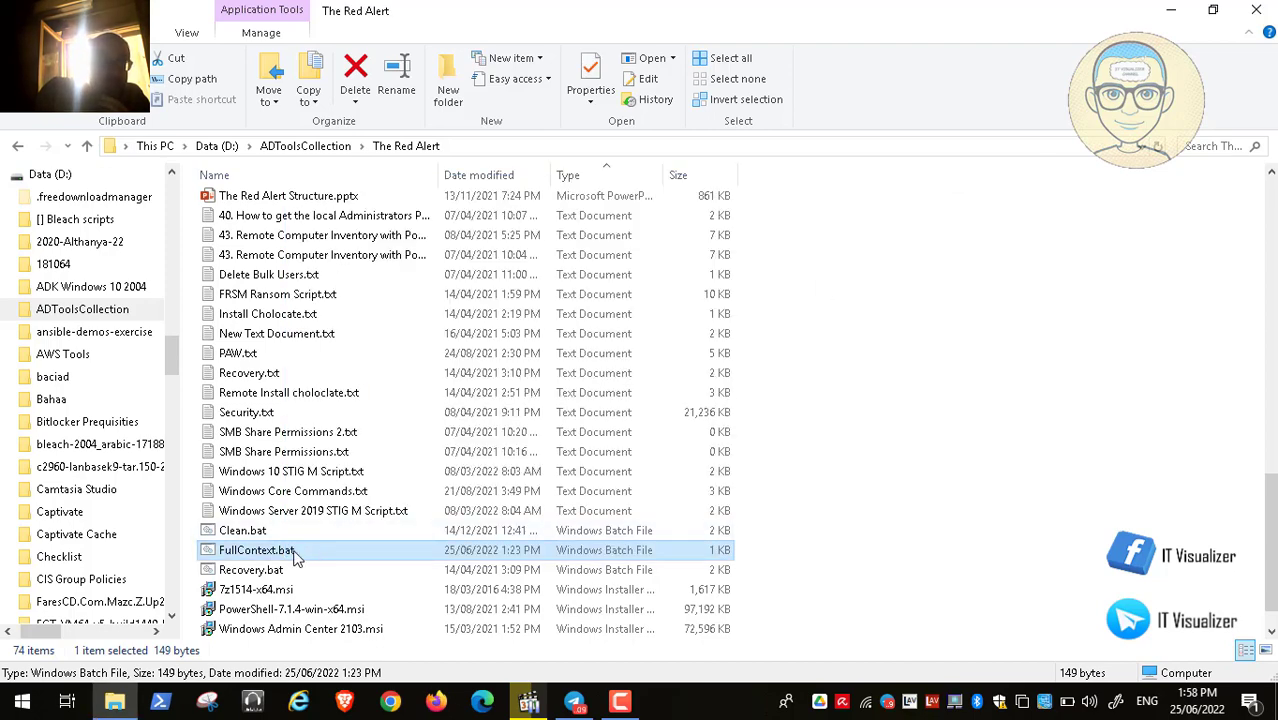
click(253, 536)
- Review Clean.bat's cleanup commands in Notepad, then close Notepad and The Red Alert folder window
right_click(253, 538)
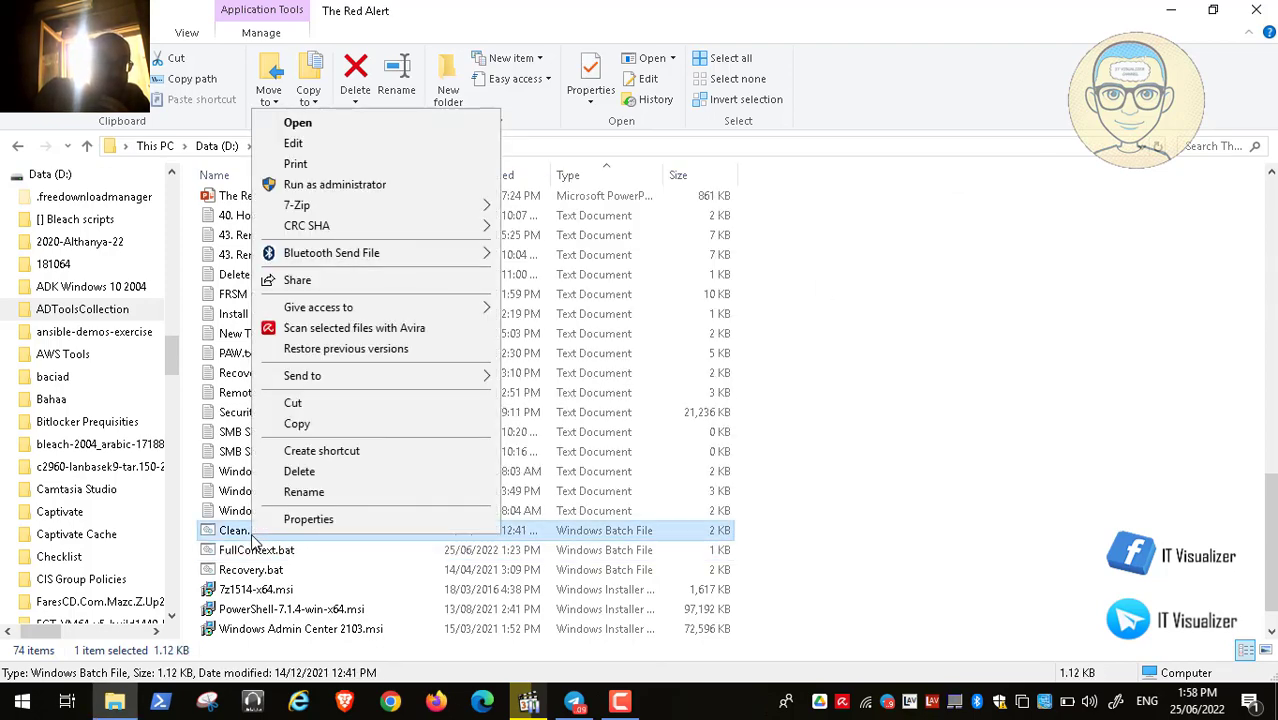
click(342, 143)
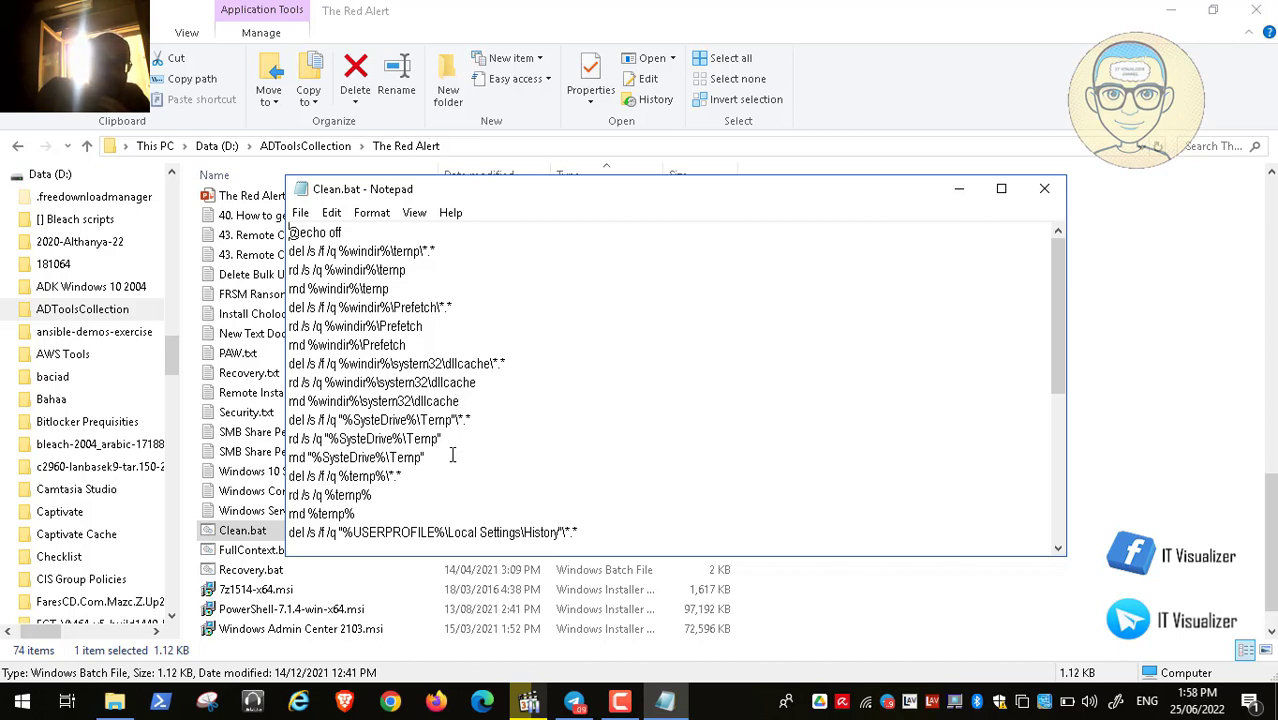
click(1058, 548)
click(1058, 549)
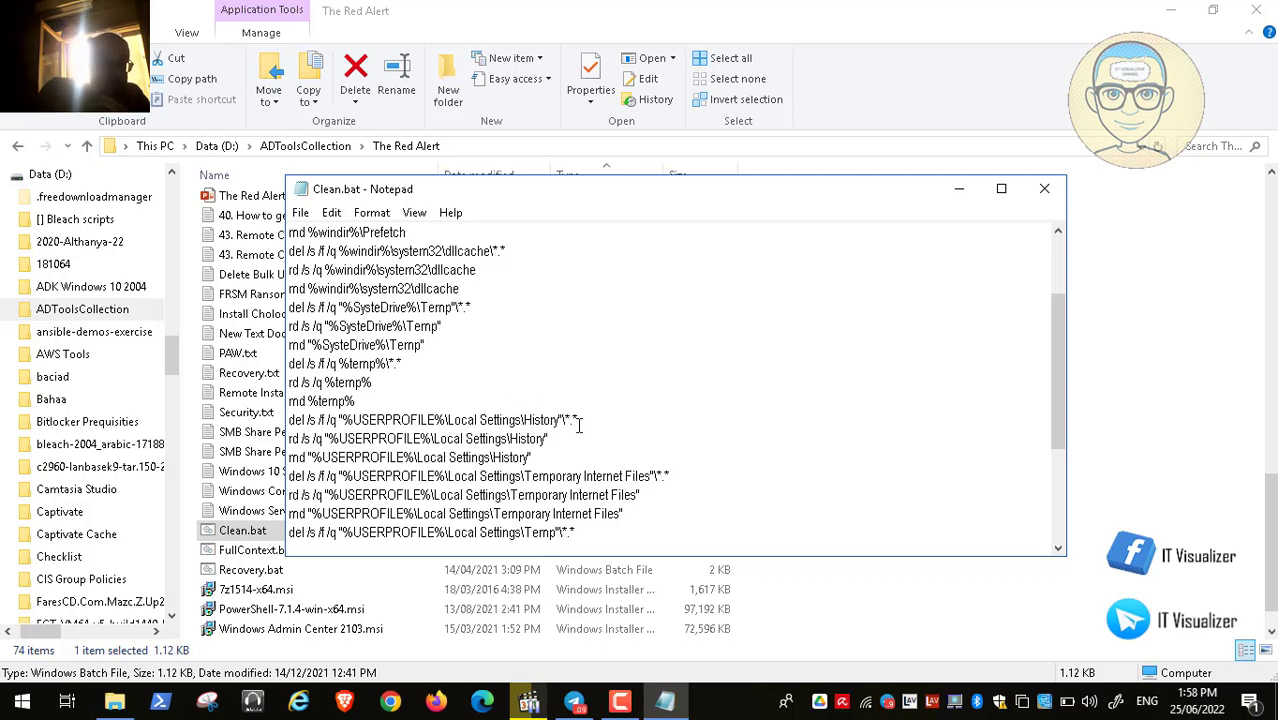
scroll(1058, 257, up, 2)
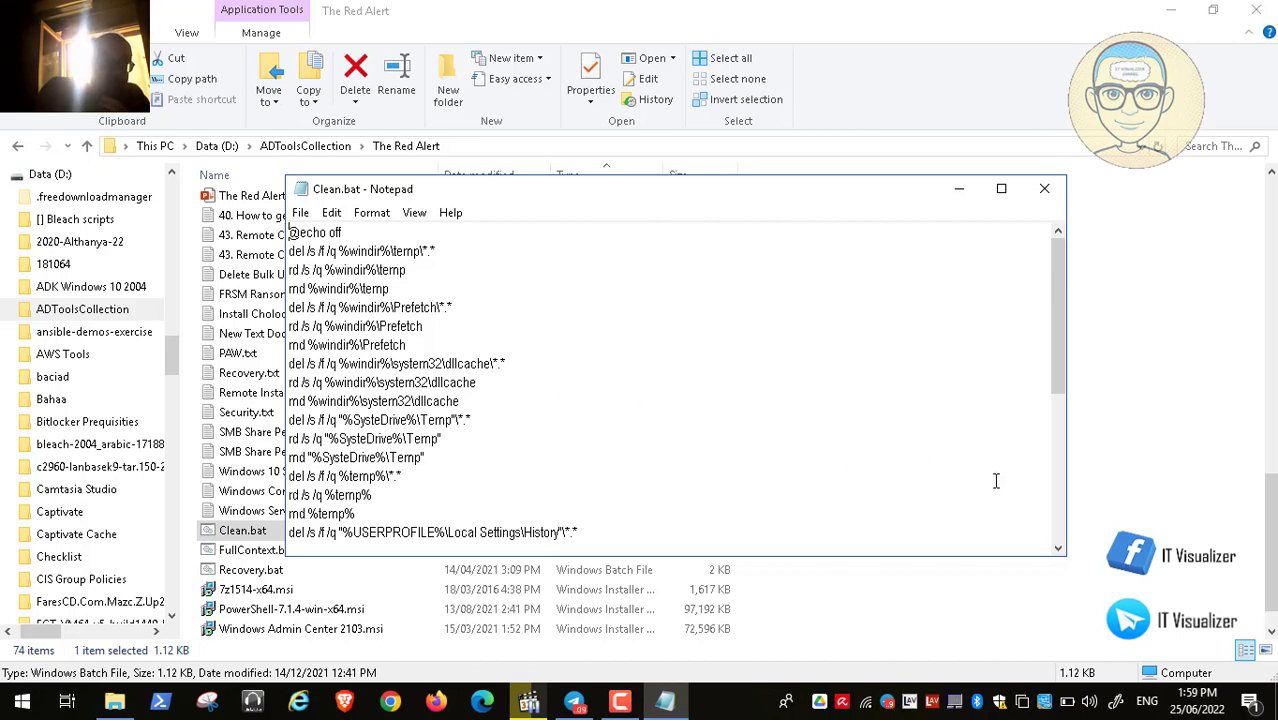
click(1060, 518)
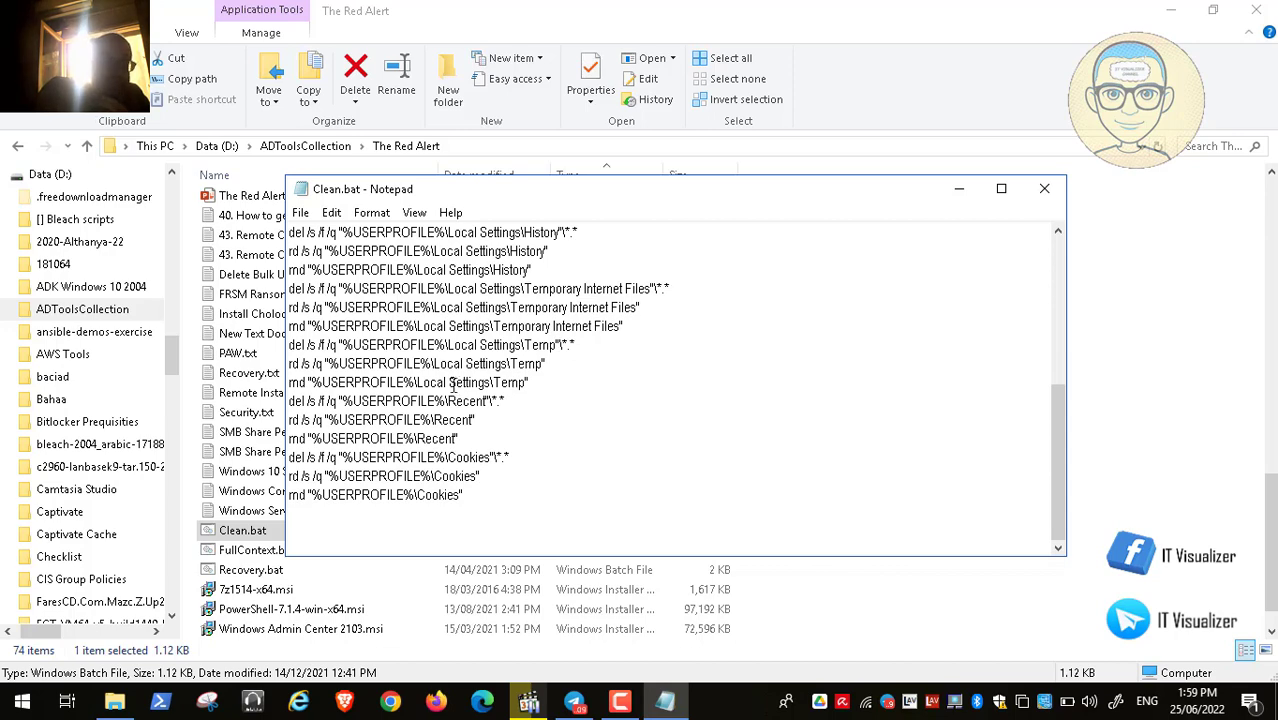
click(1058, 290)
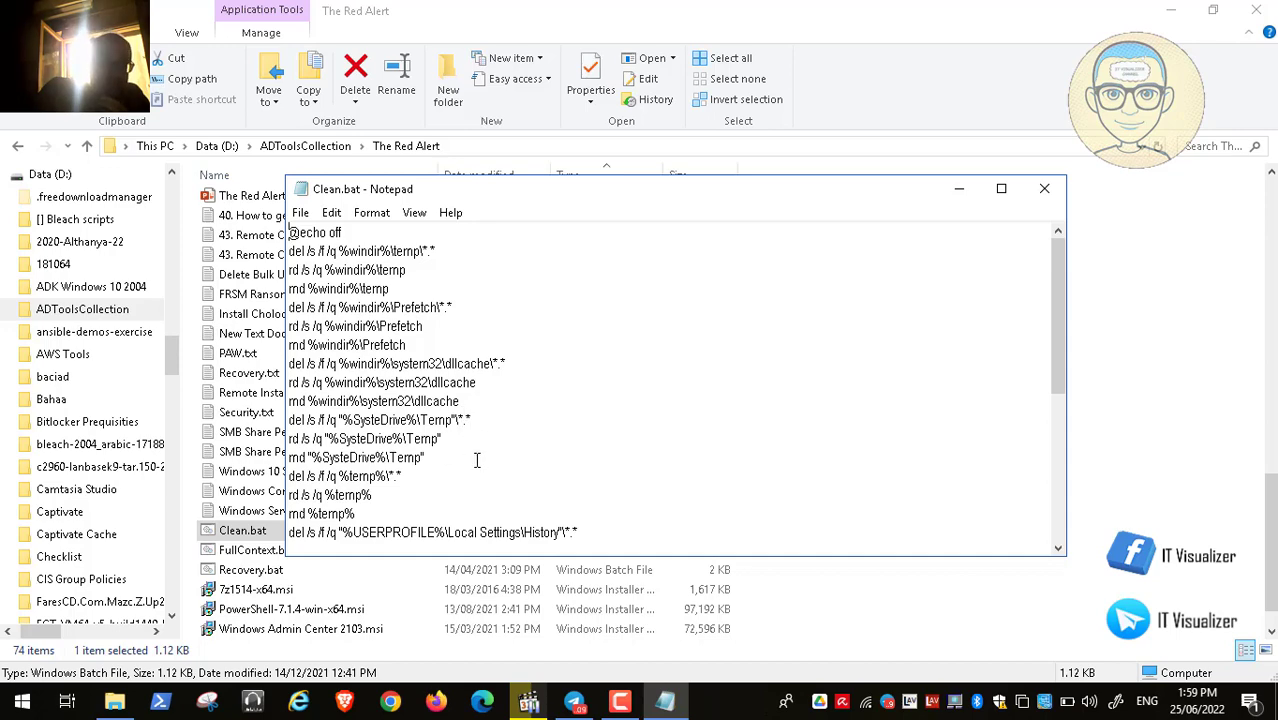
click(1044, 188)
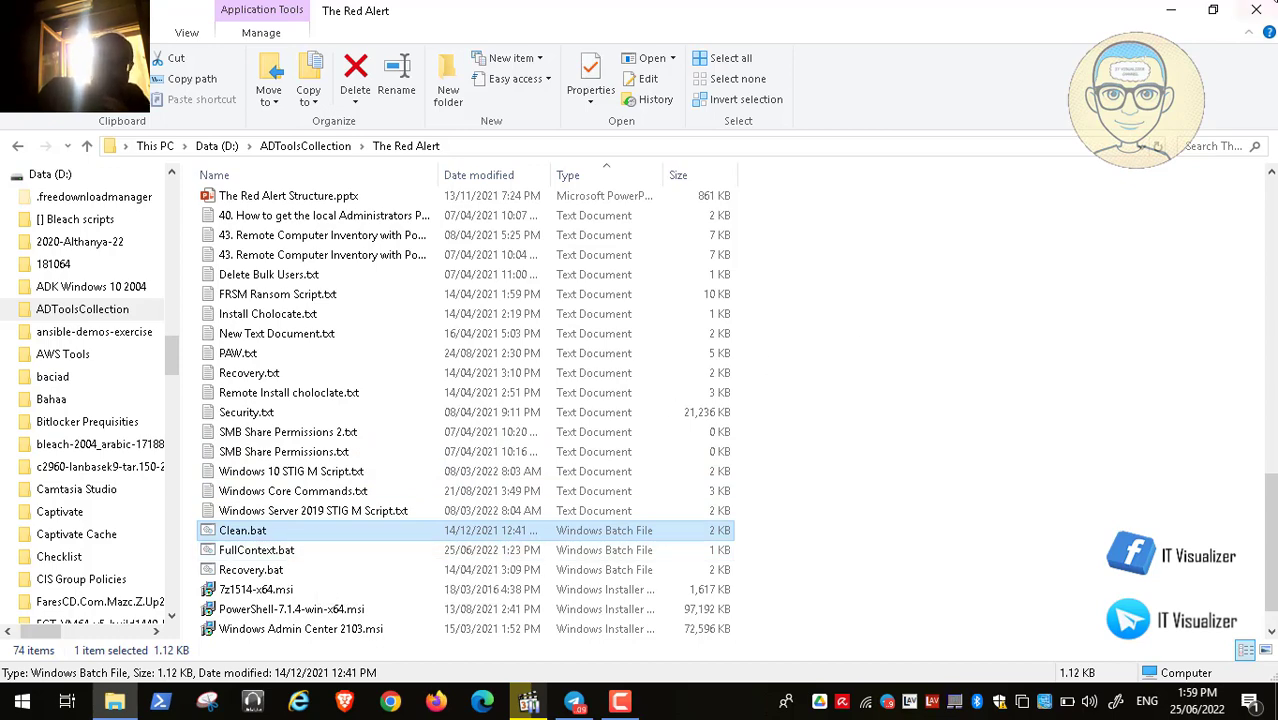
click(1256, 10)
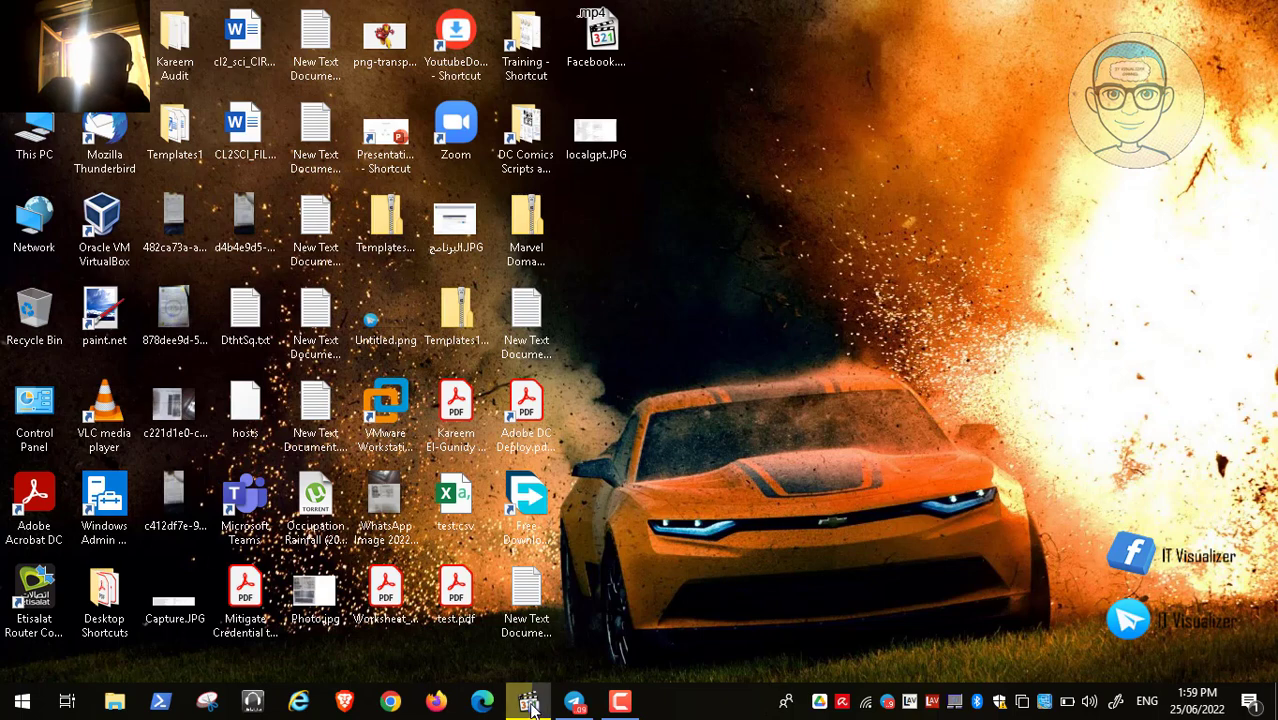
- Return to the VM walkthrough and name the new folder 'Scripts'
click(531, 706)
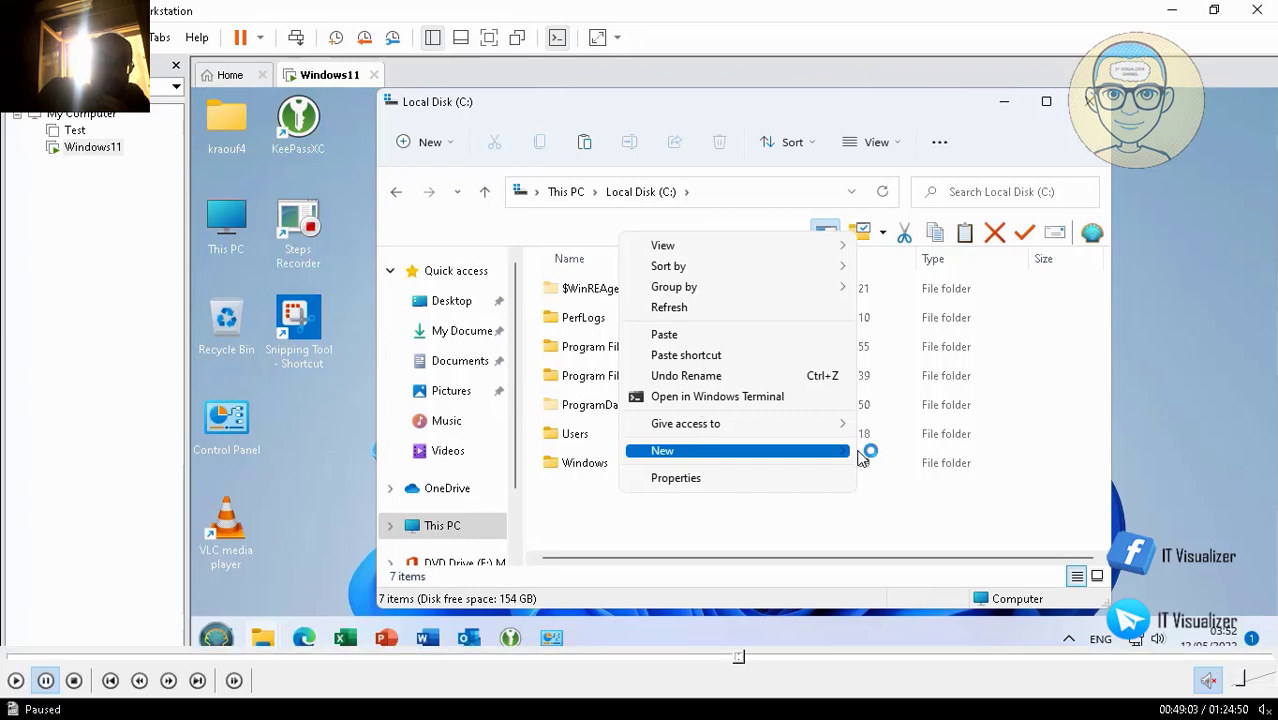
click(15, 682)
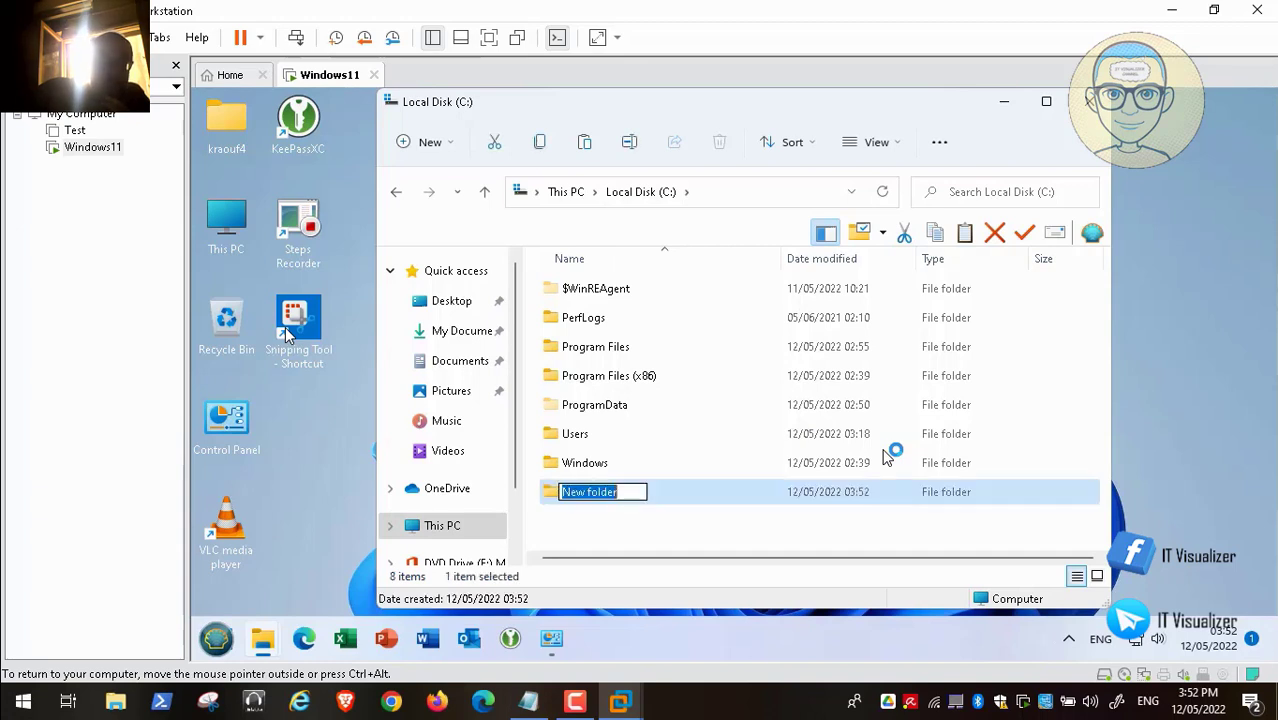
key(BackSpace)
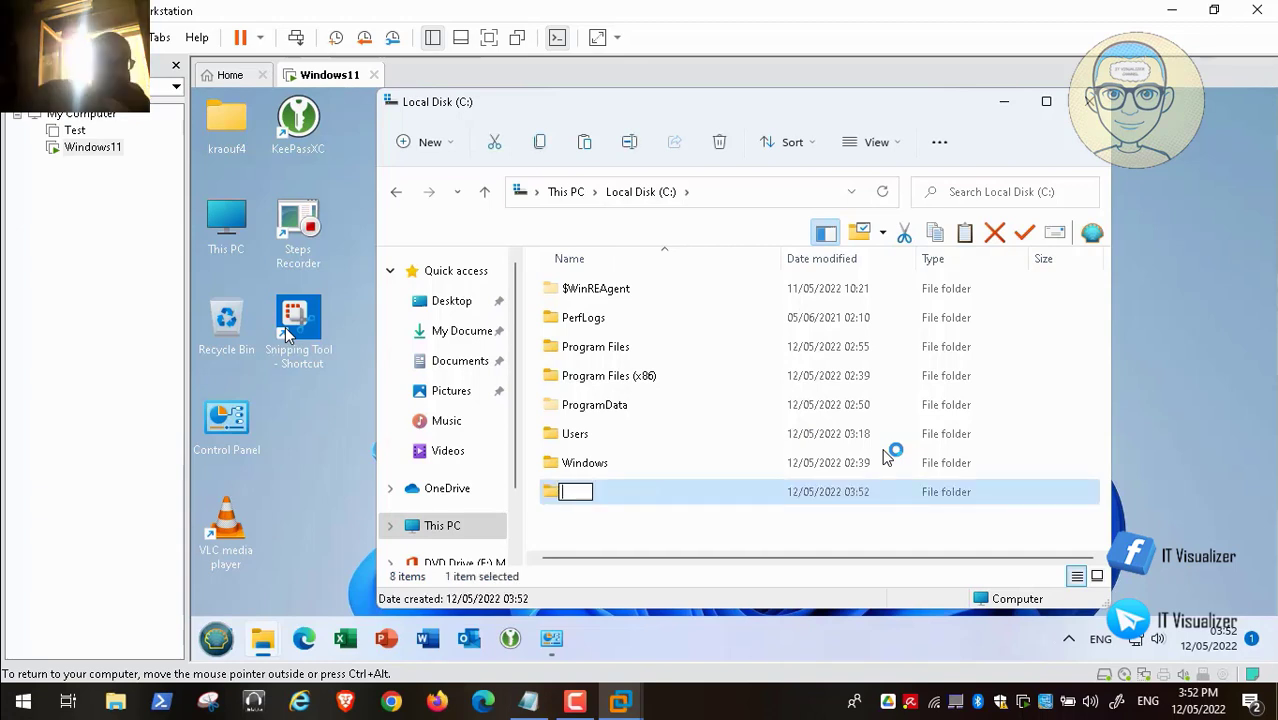
text(Scr)
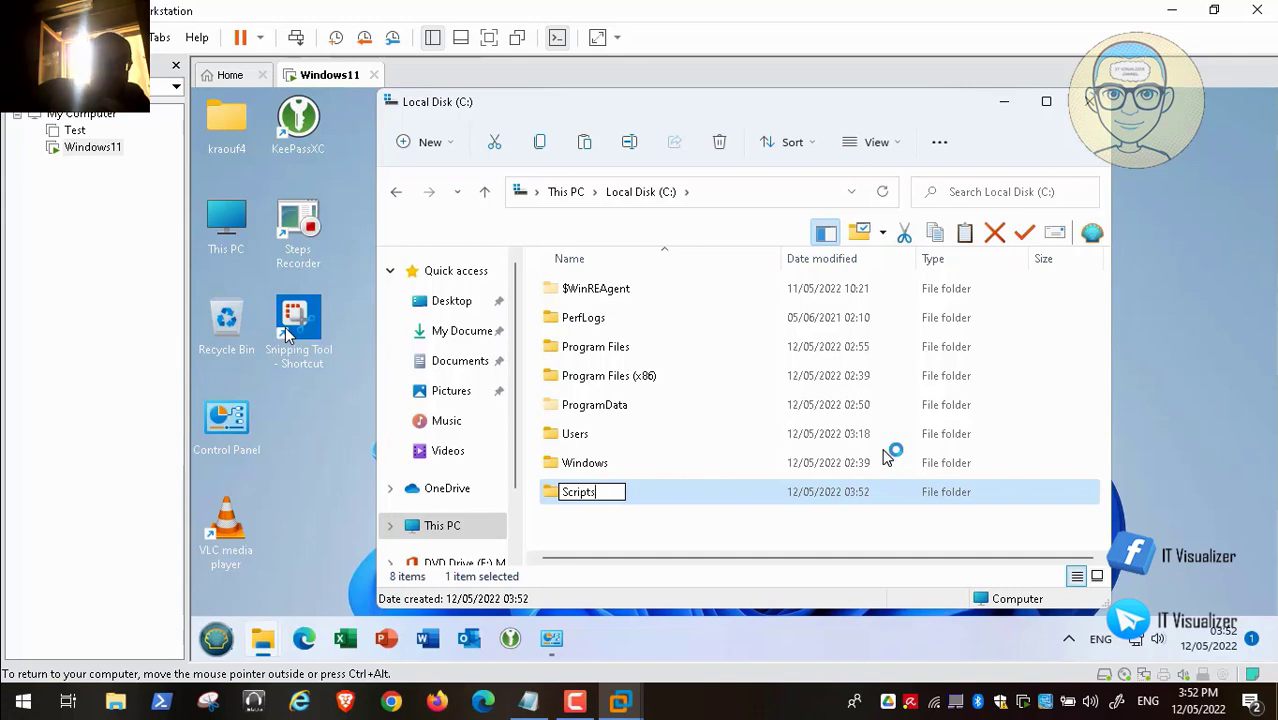
text(ipts)
key(Escape)
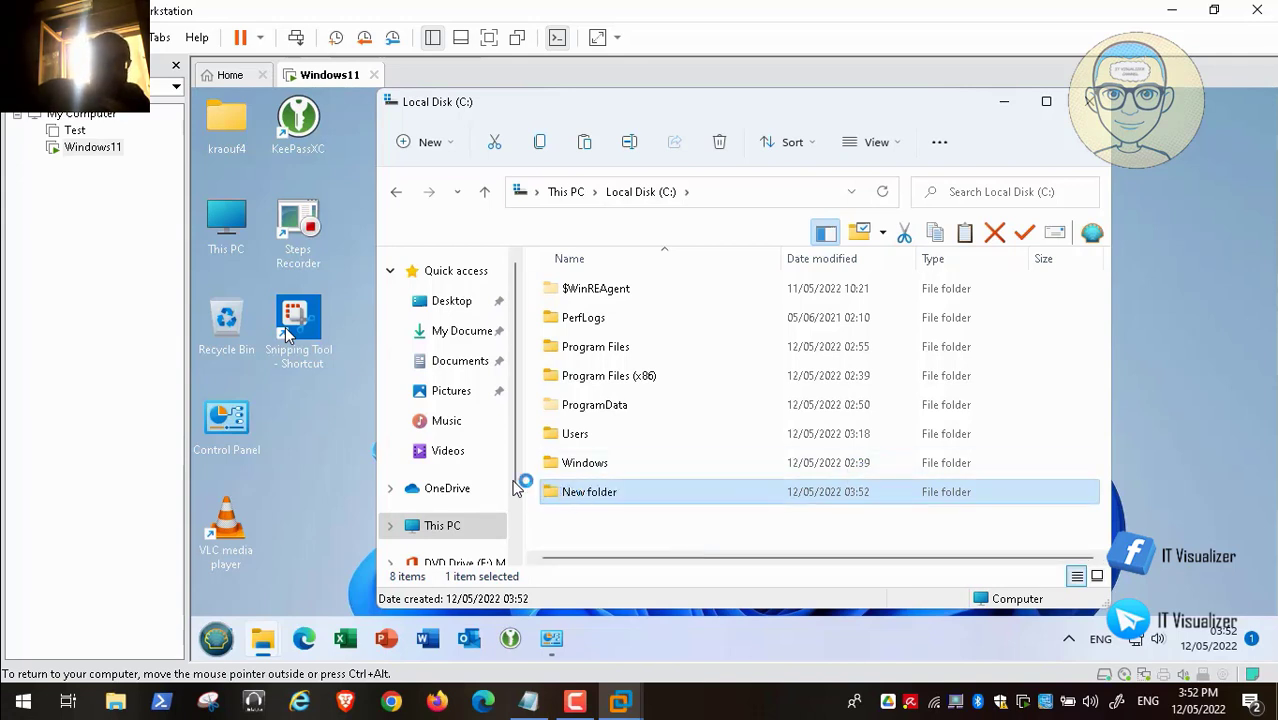
- Copy Clean.bat and FullContext.bat from the guest's Local Disk (D:)
drag(514, 481, 517, 524)
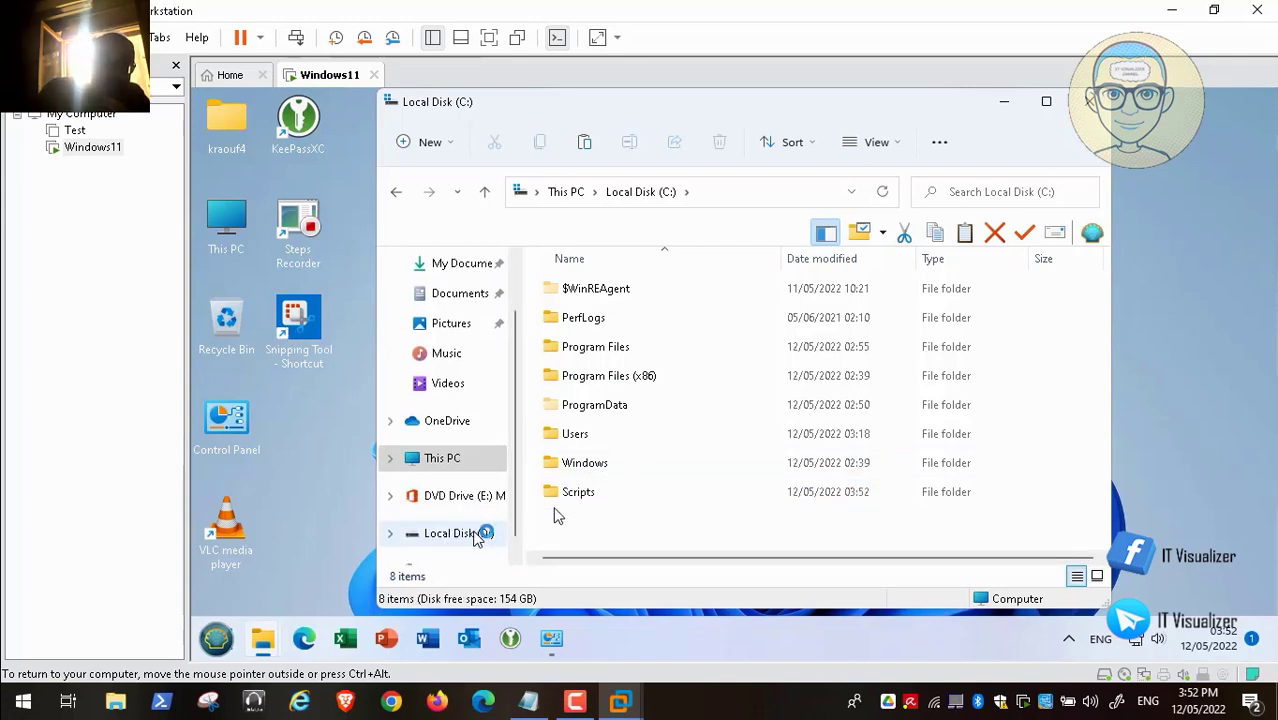
click(476, 535)
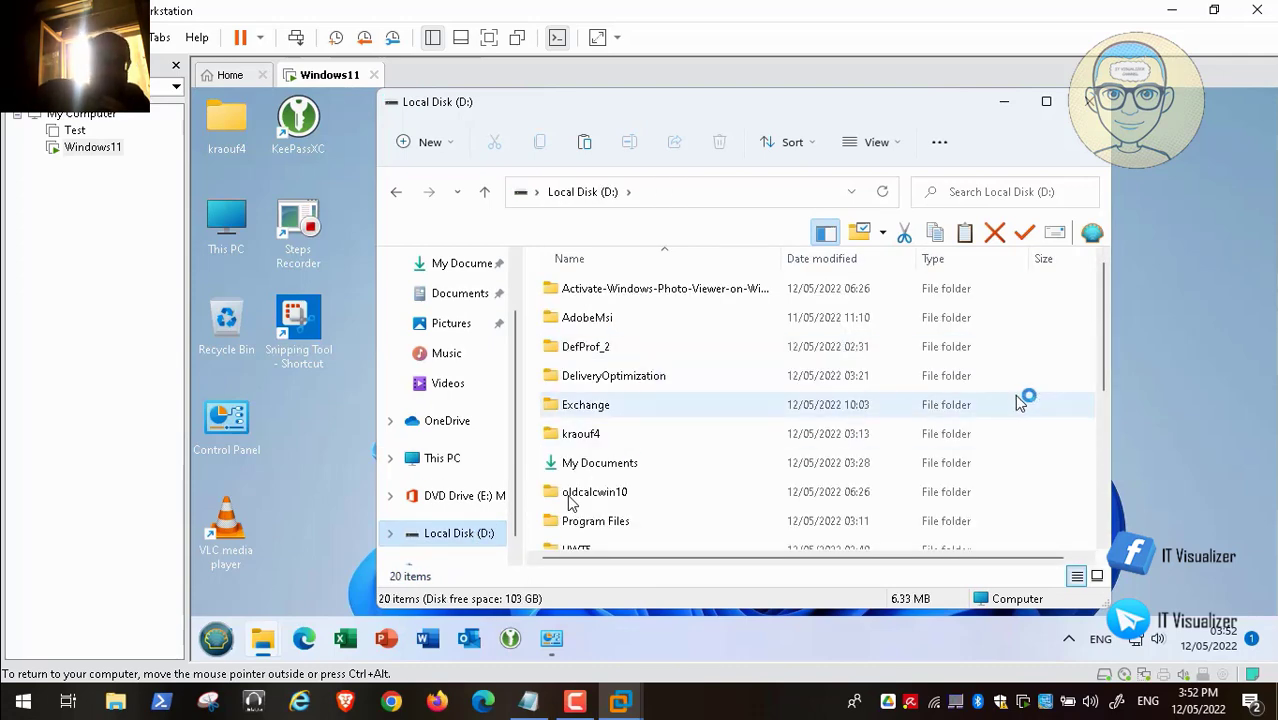
drag(1103, 353, 1107, 467)
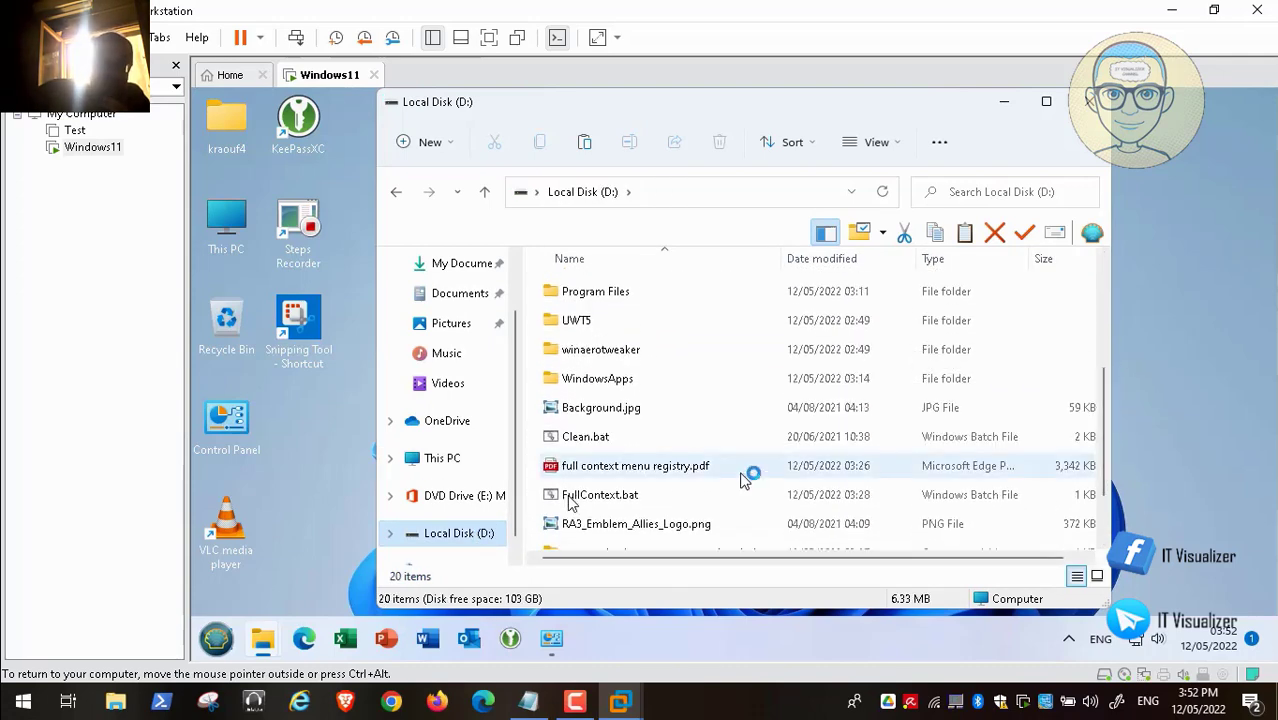
click(640, 438)
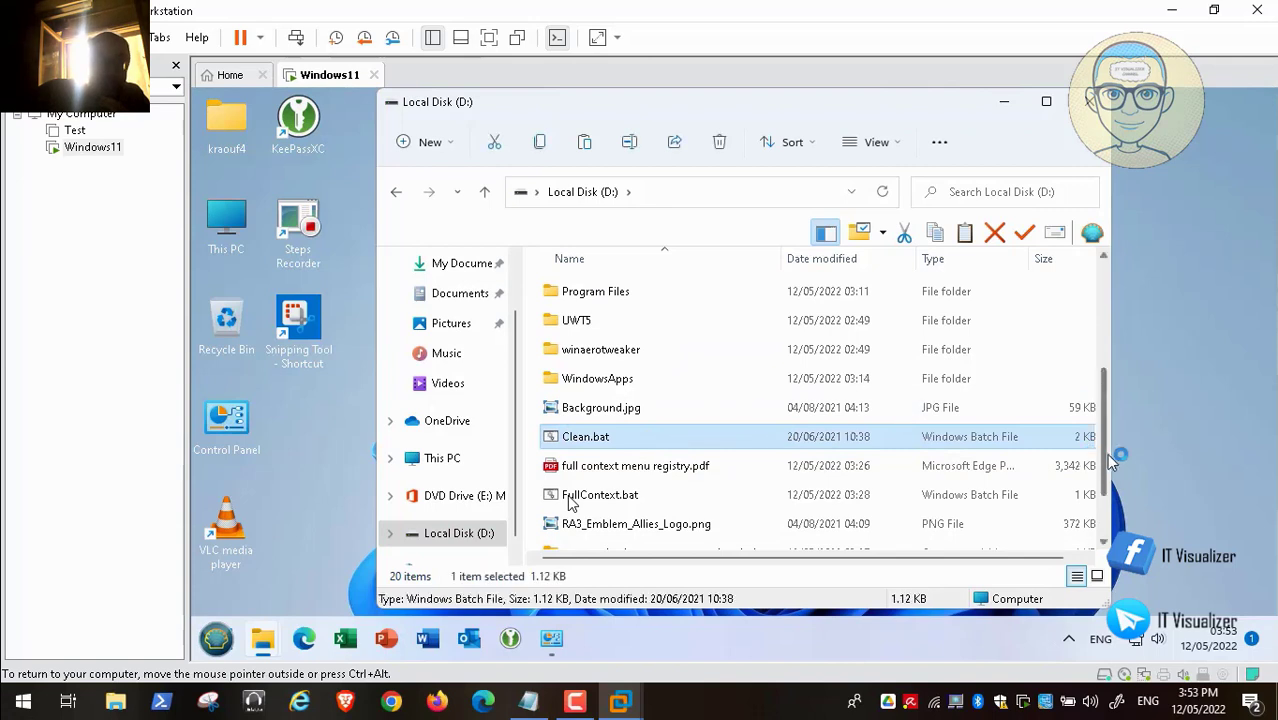
ctrl+click(637, 500)
right_click(637, 500)
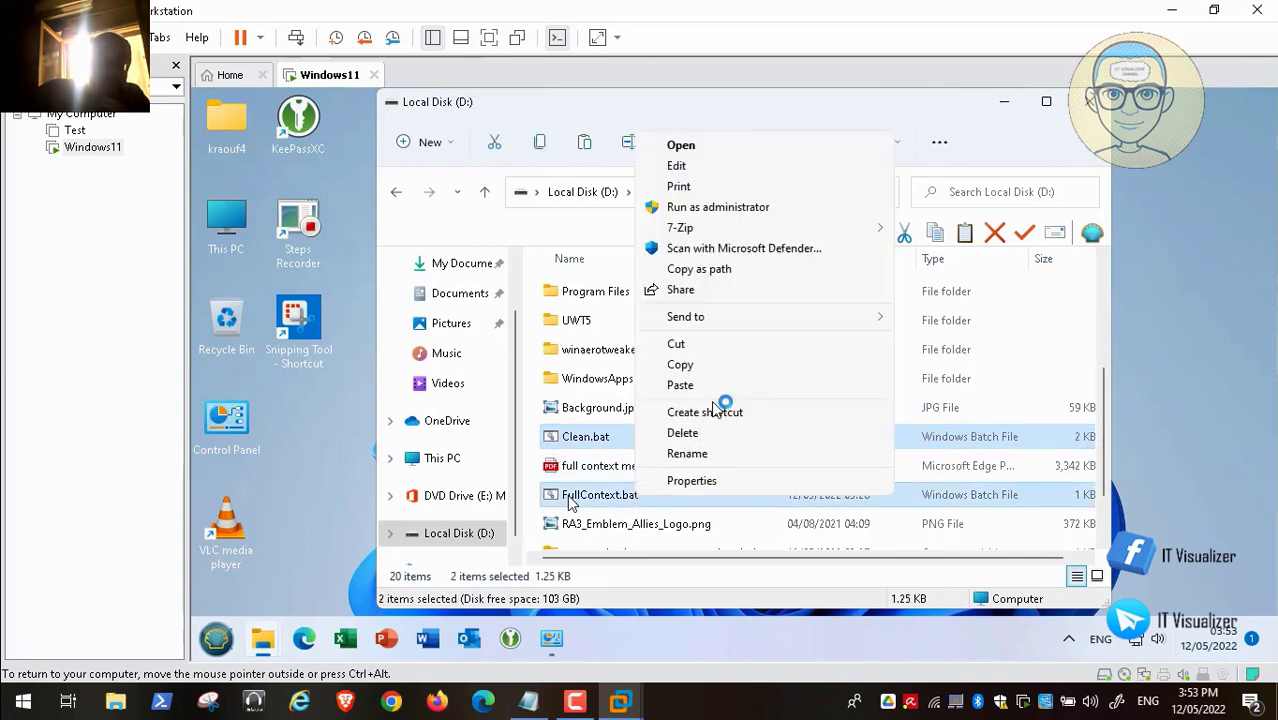
click(723, 367)
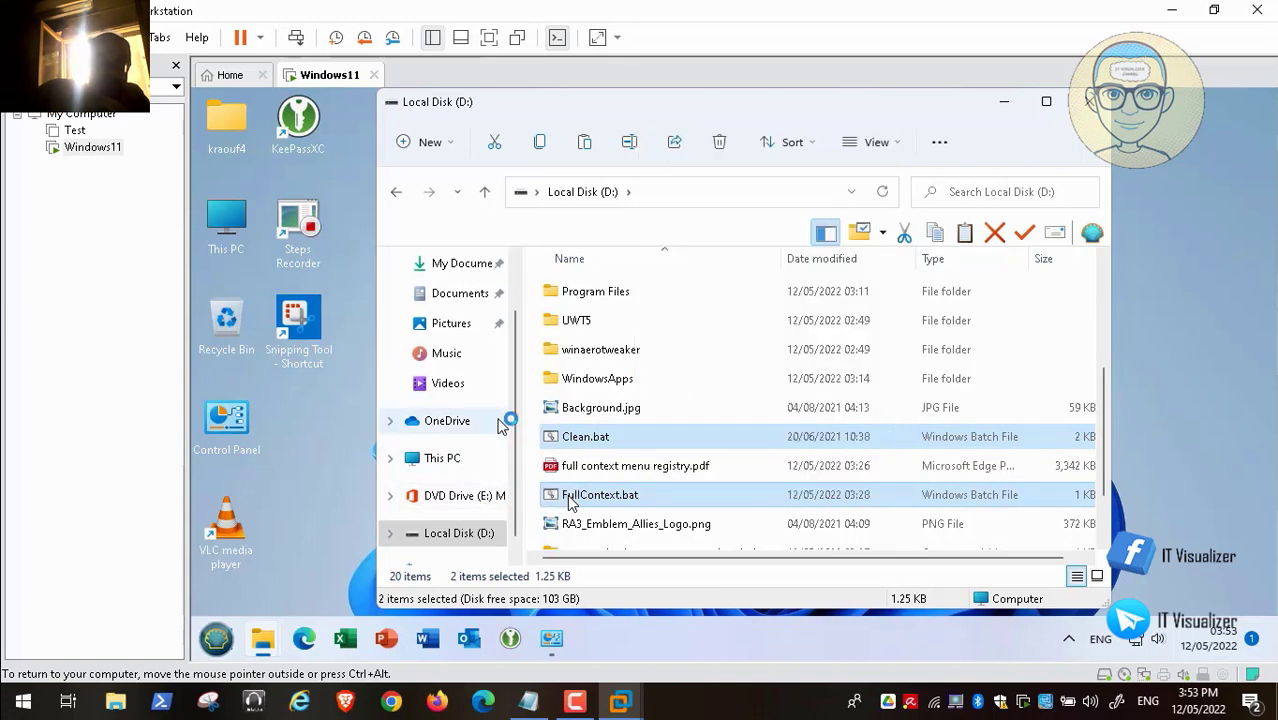
- Paste both batch files into C:\Scripts and close the Scripts folder window
click(444, 458)
double_click(567, 490)
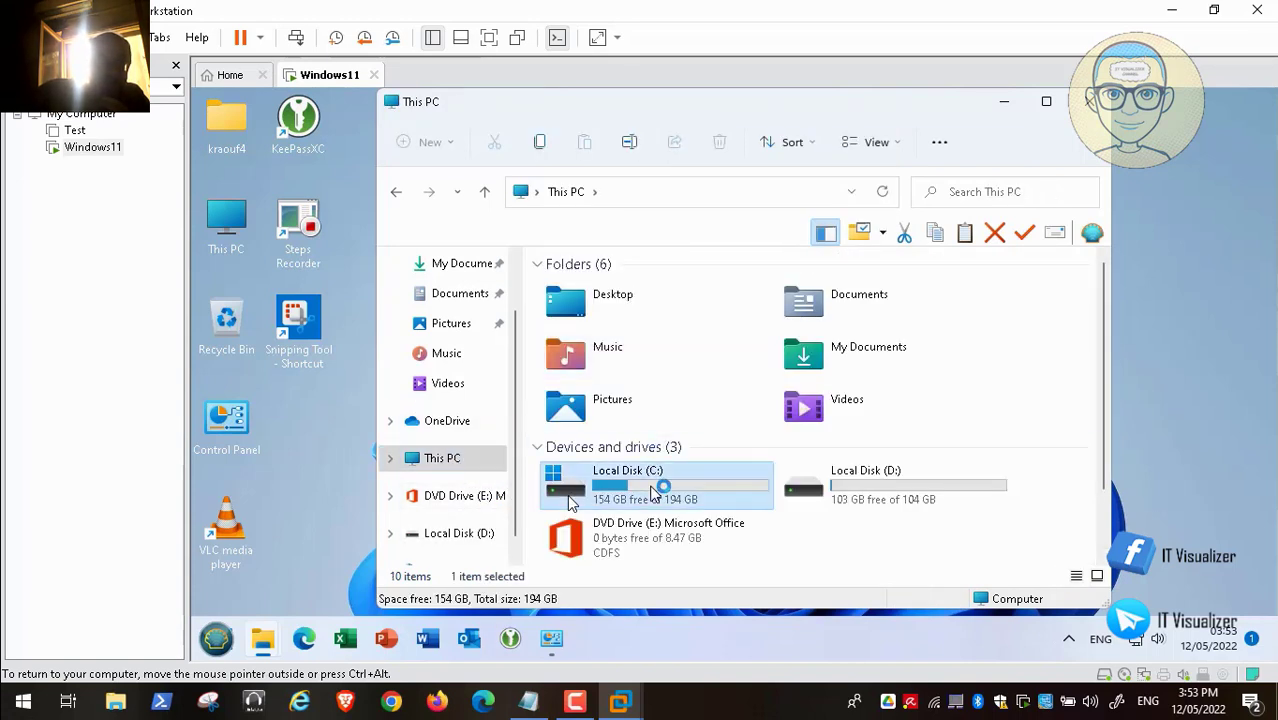
double_click(585, 434)
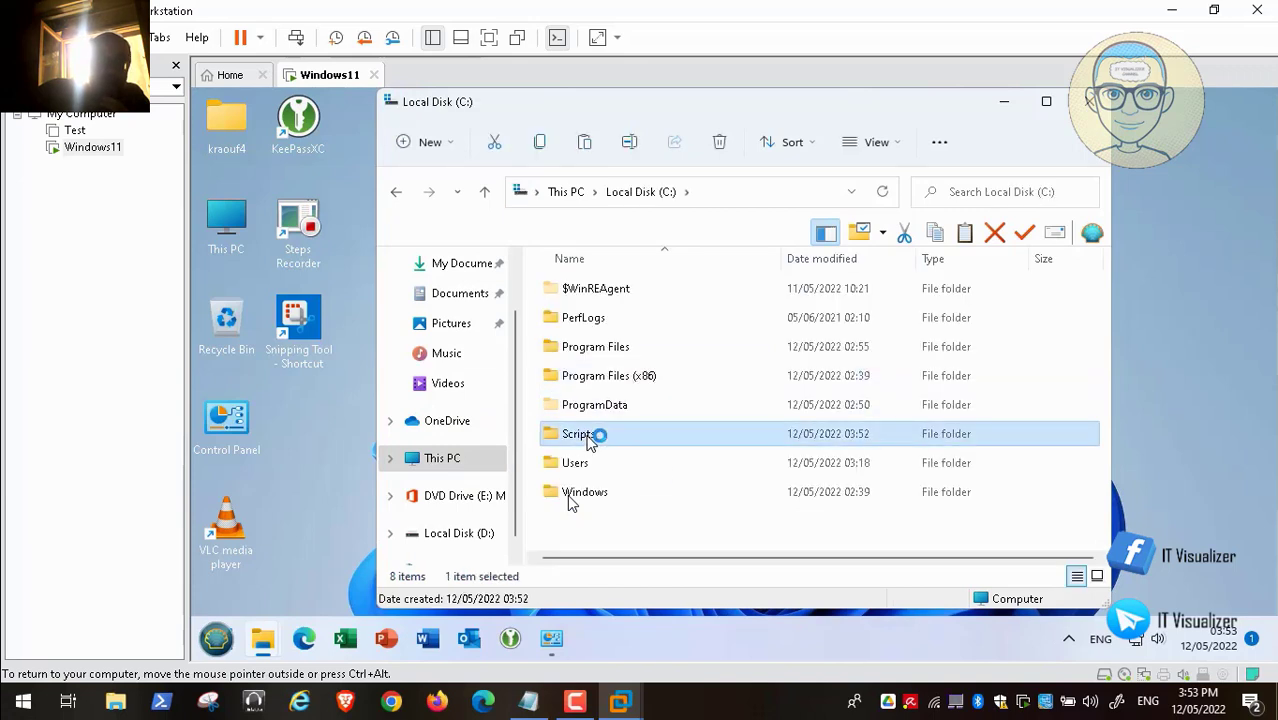
right_click(614, 355)
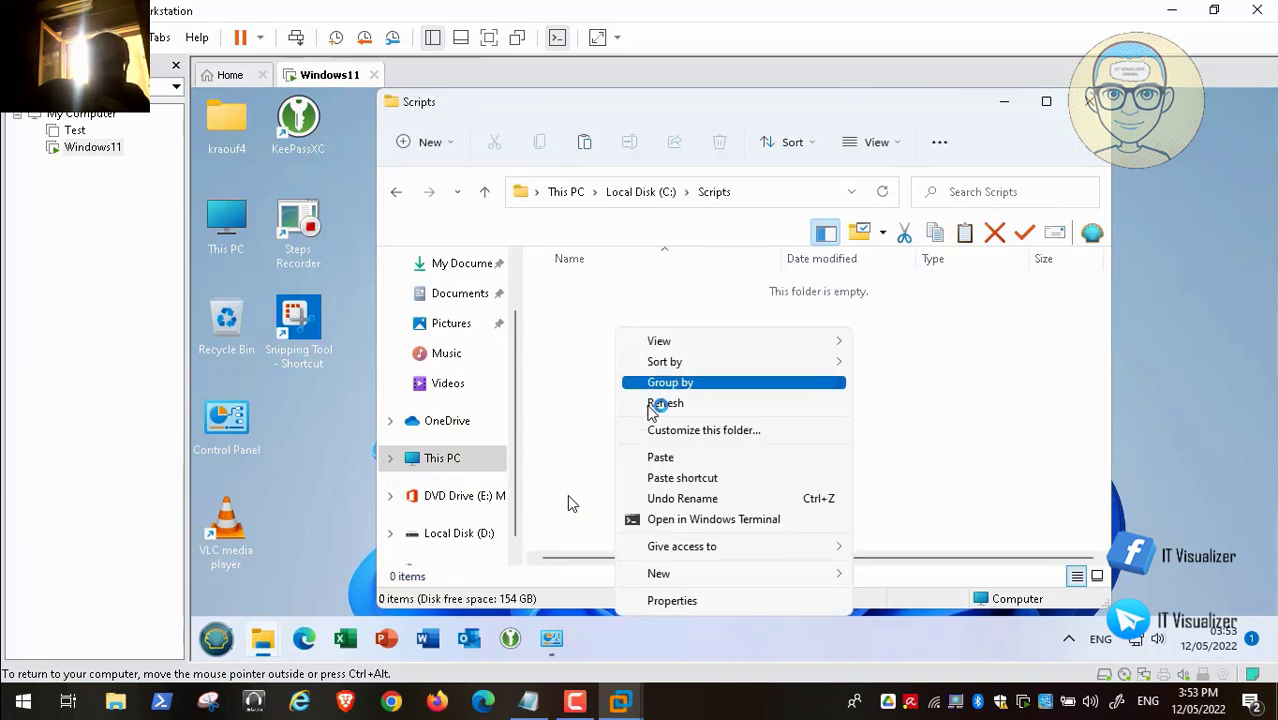
click(672, 457)
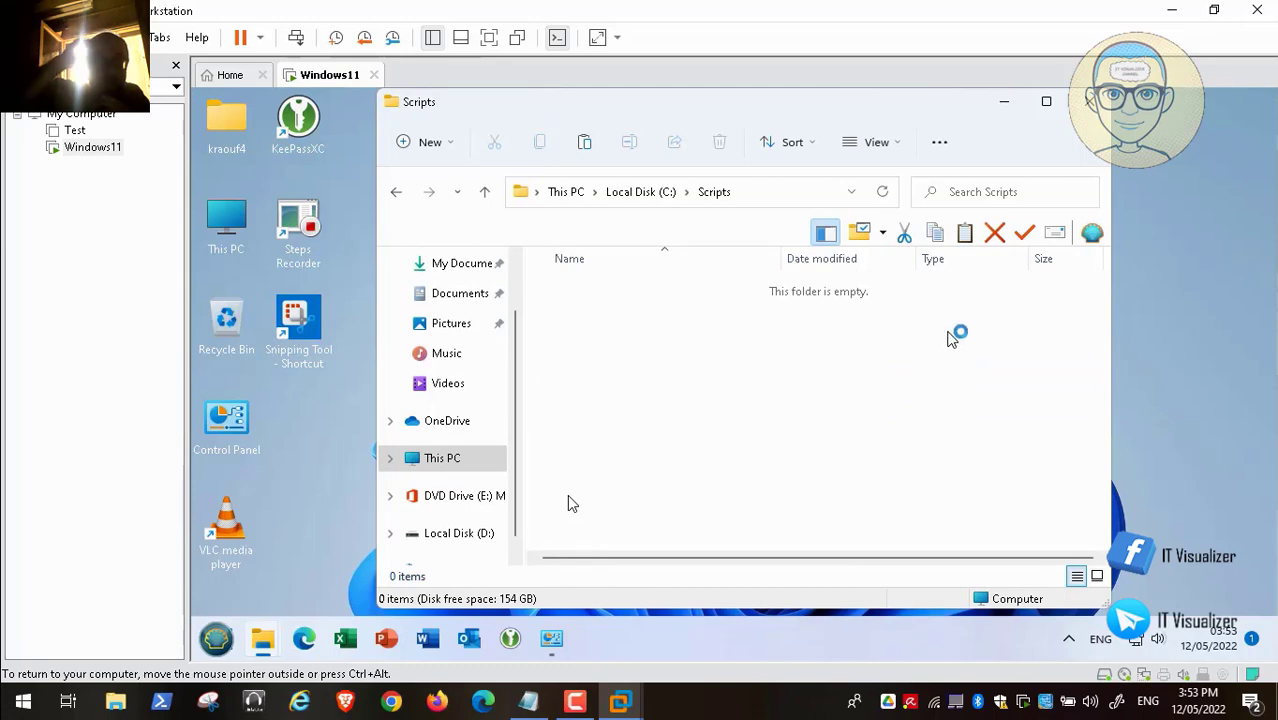
click(1090, 101)
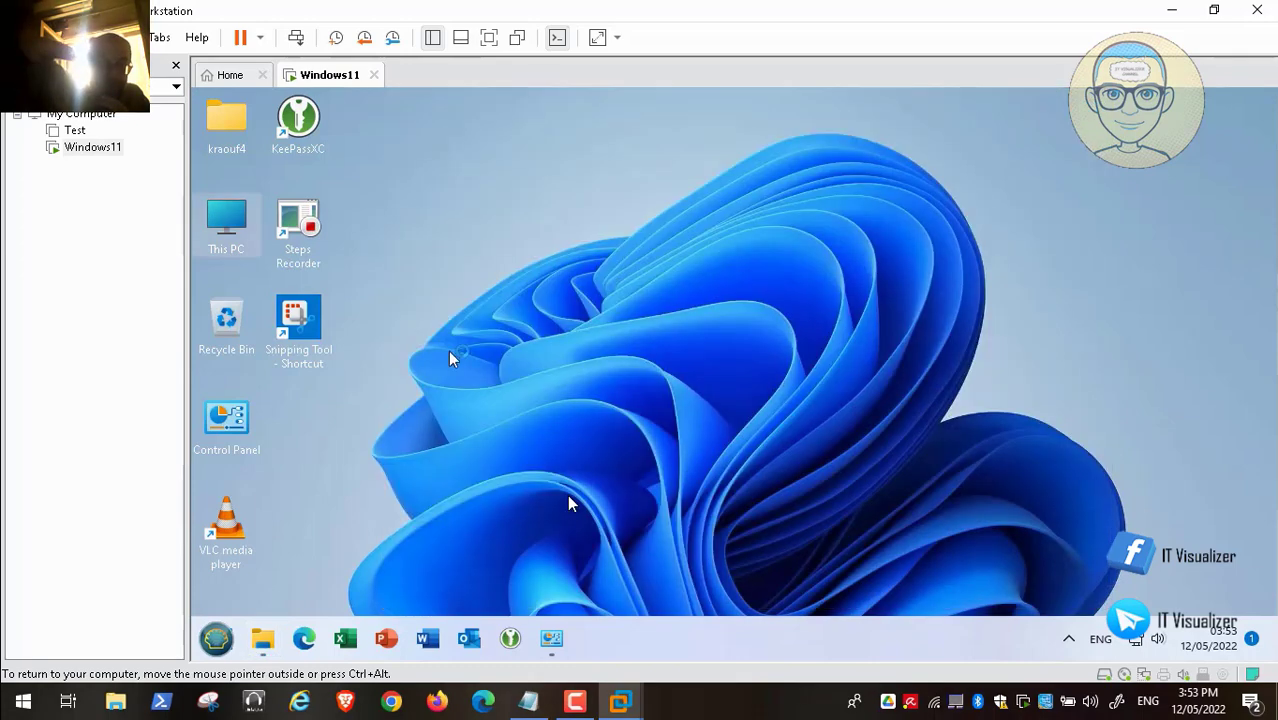
- Open the guest's Control Panel and close its duplicate window
double_click(226, 420)
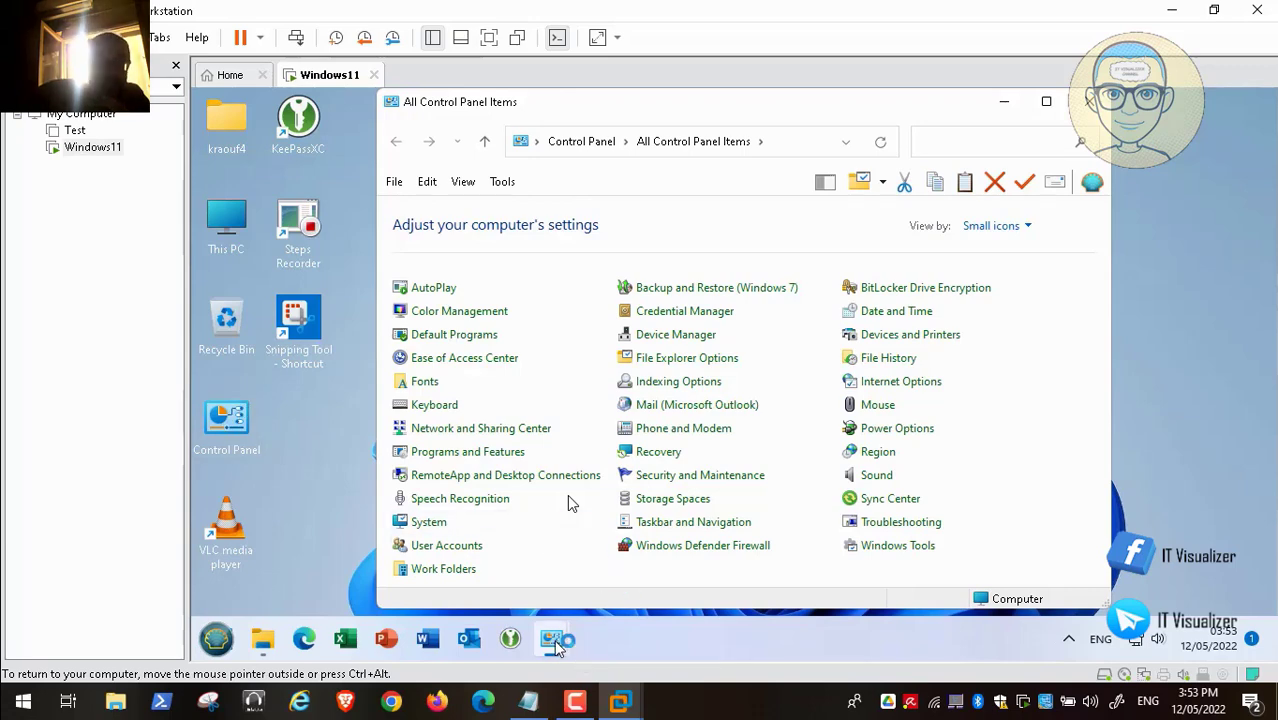
mouse_move(552, 640)
click(684, 489)
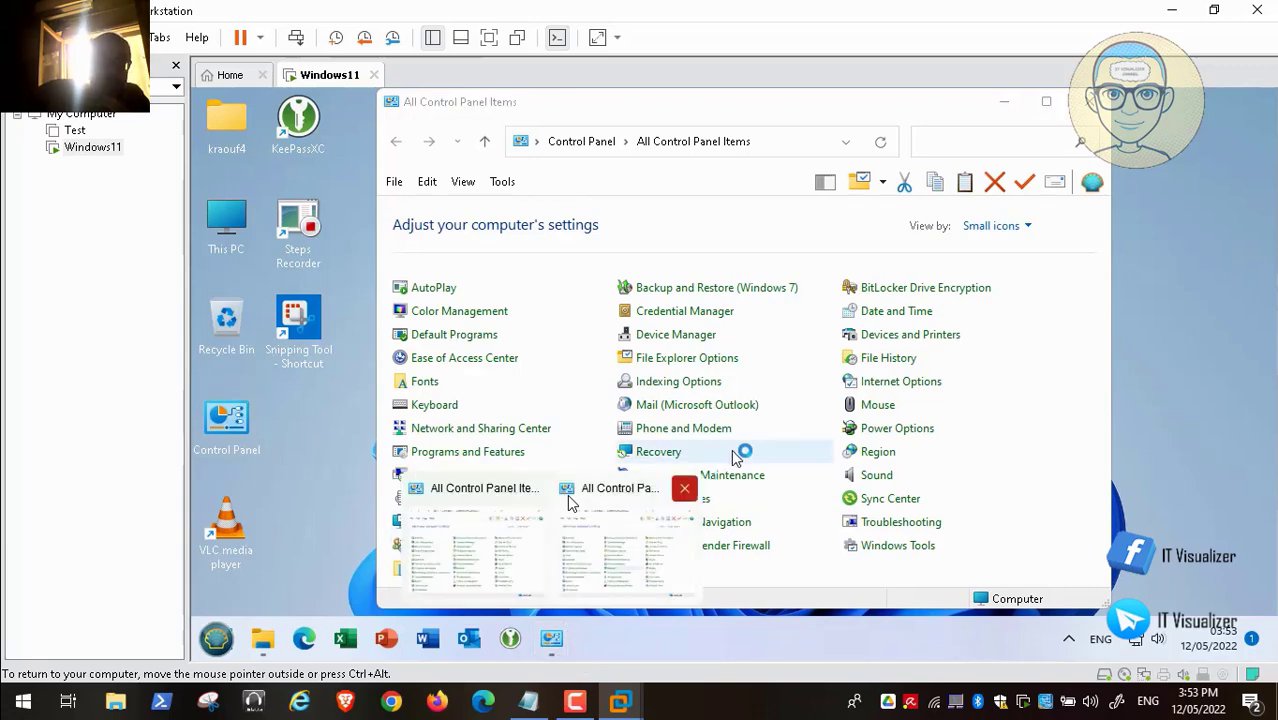
click(685, 489)
click(530, 560)
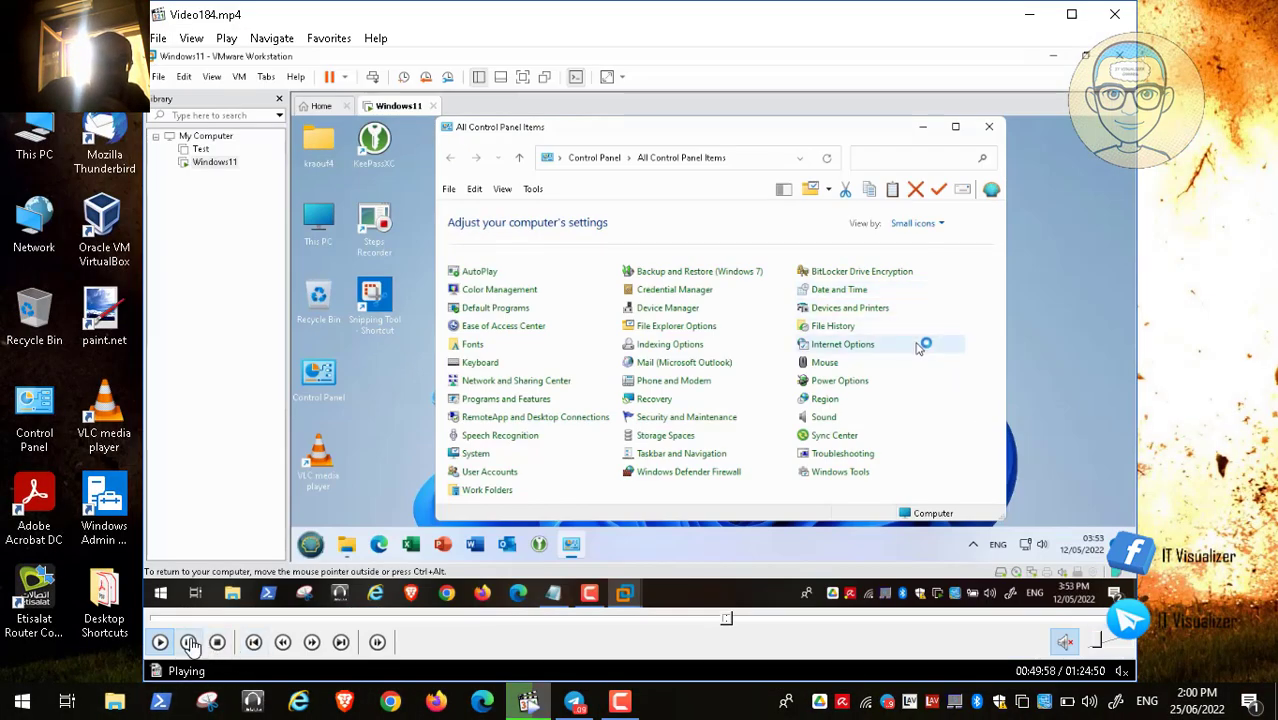
- Look through the Control Panel maximized, then close it
click(190, 643)
click(620, 700)
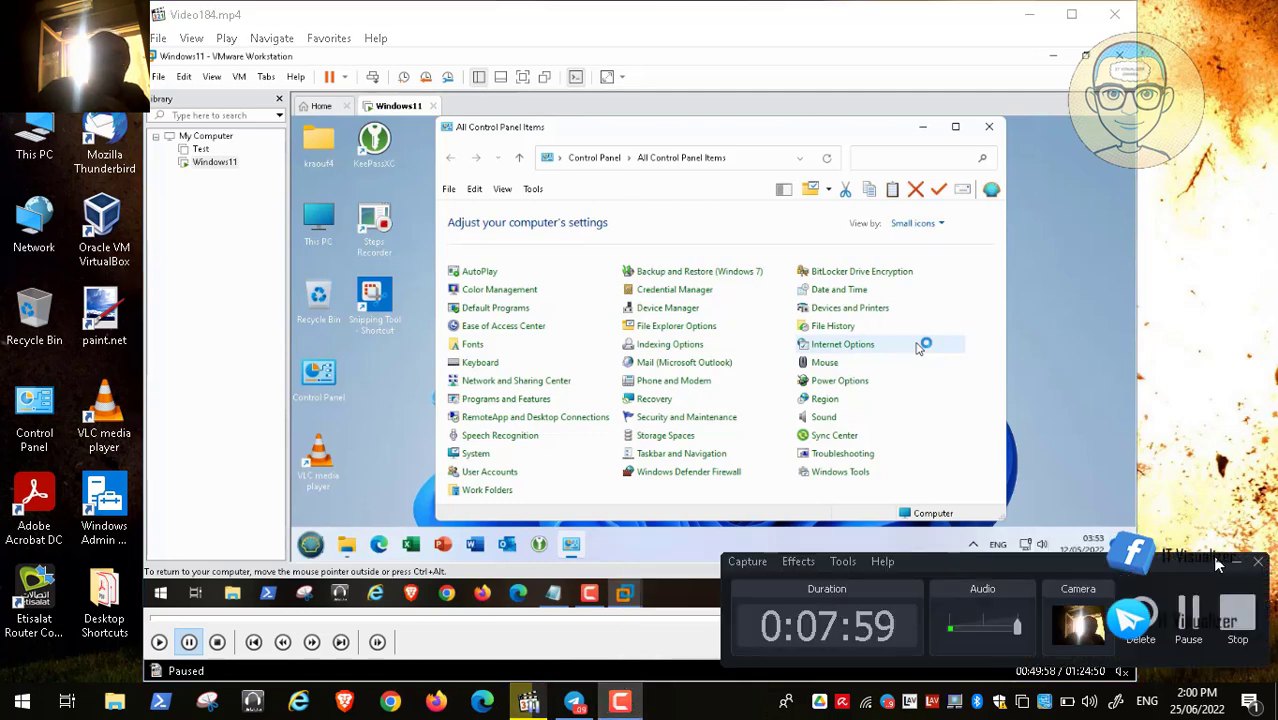
click(1207, 612)
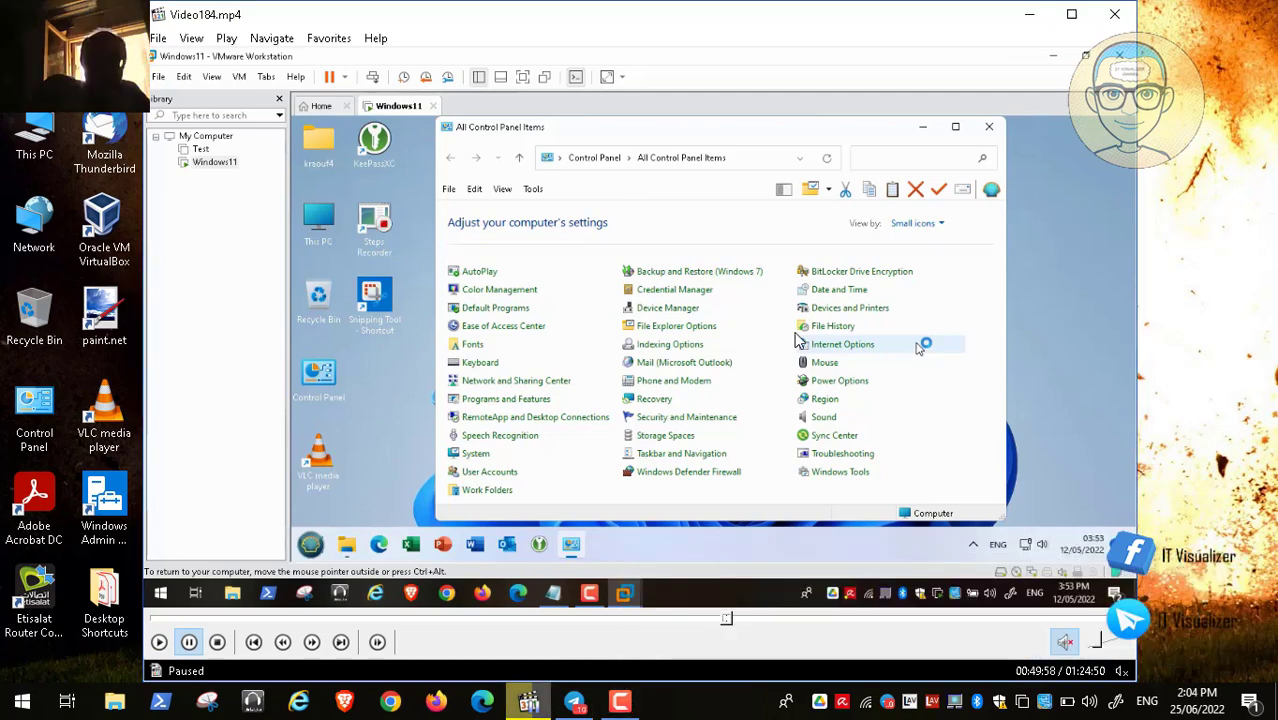
double_click(622, 343)
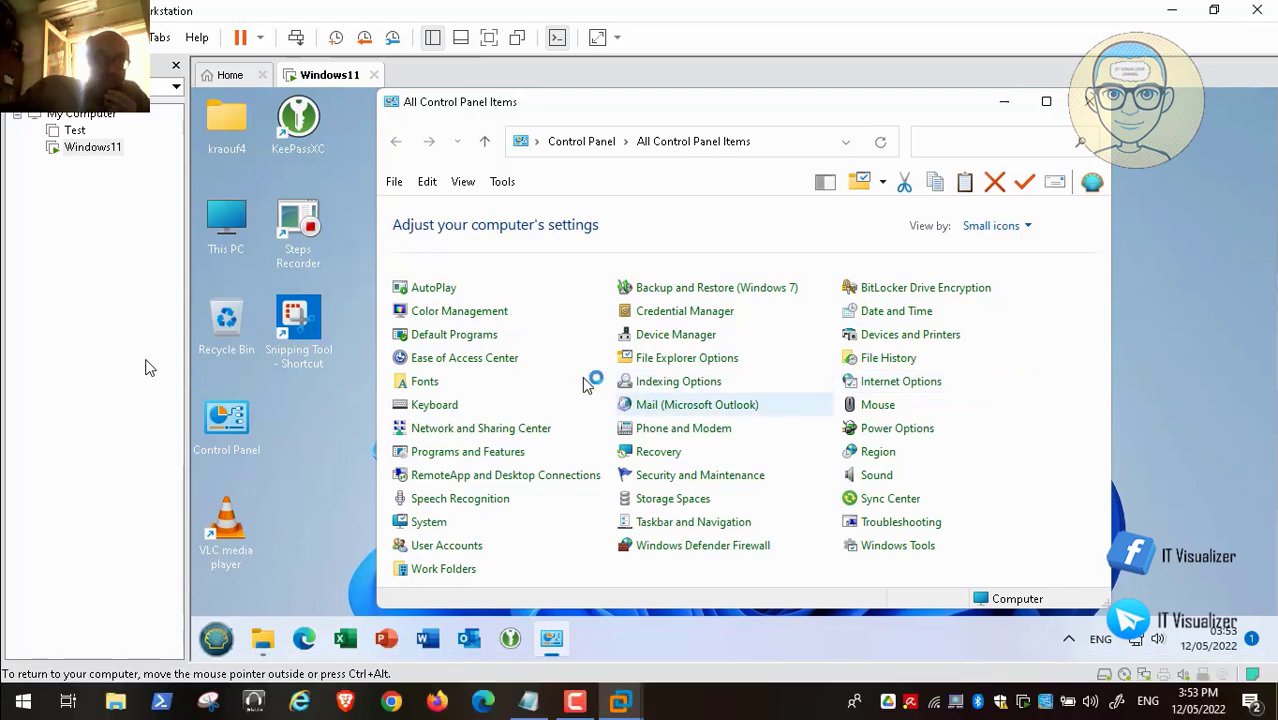
click(1046, 101)
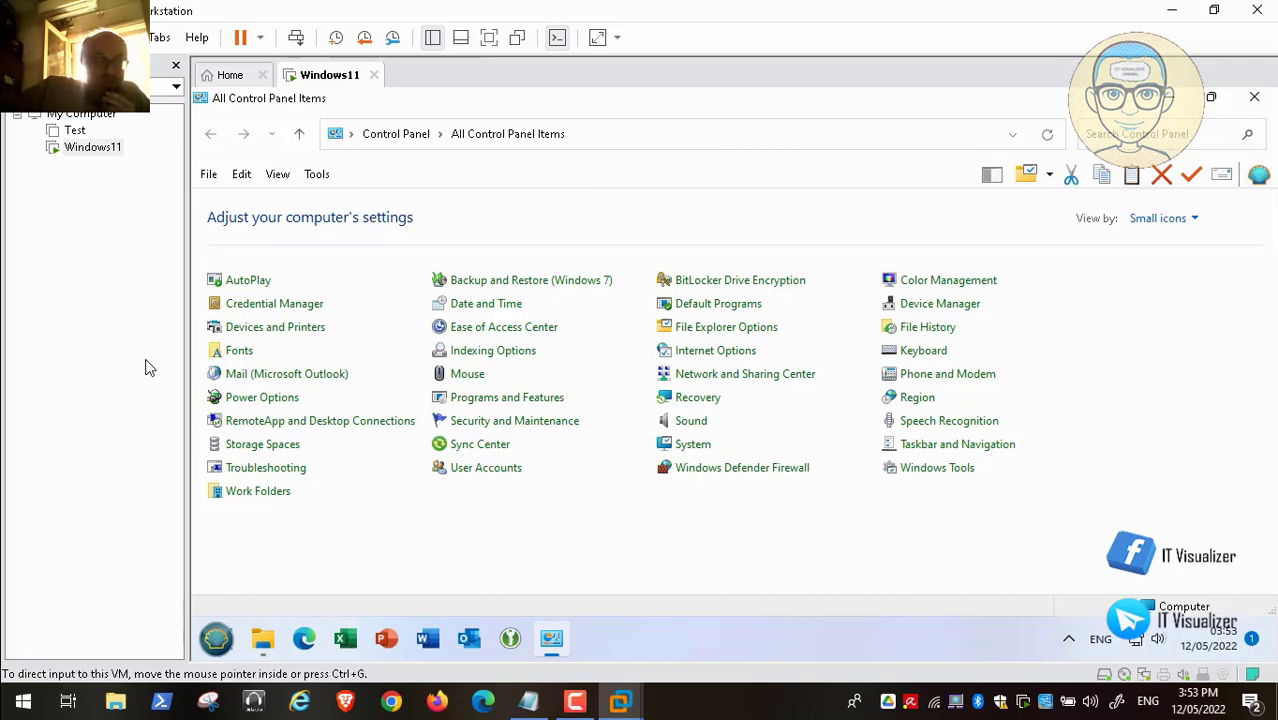
click(1255, 99)
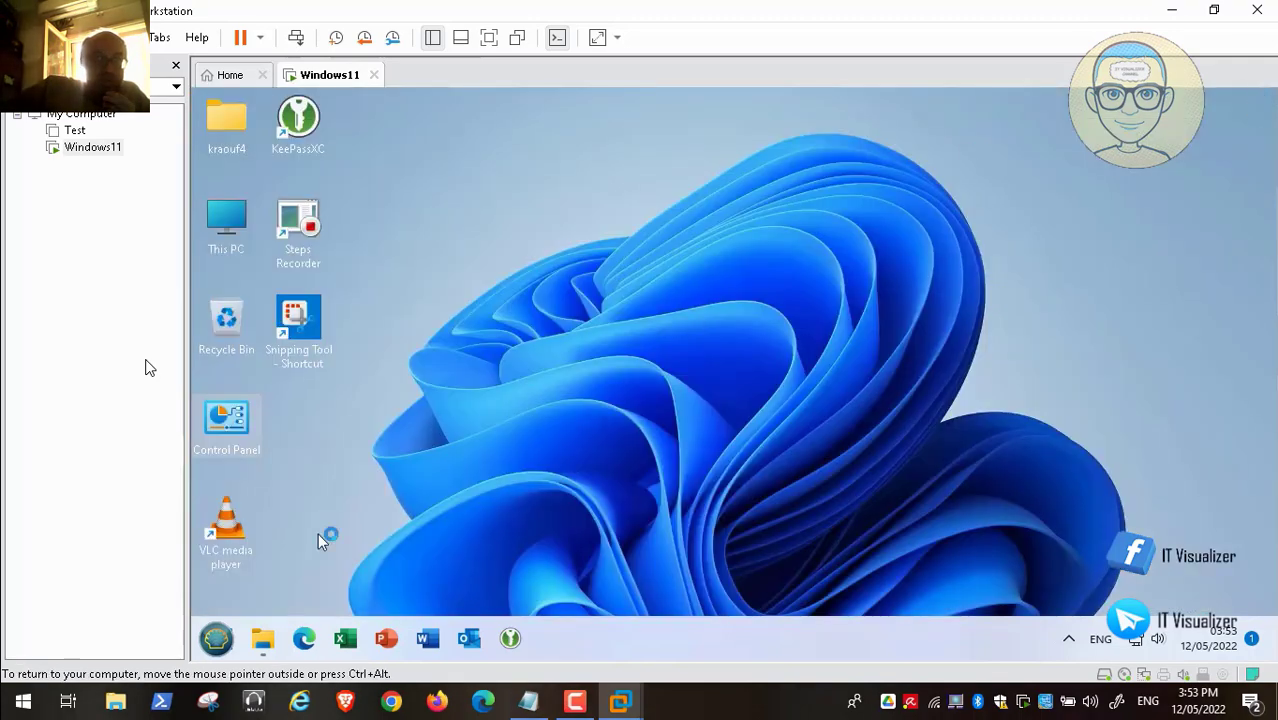
- From the Start menu, expand Control Panel's Windows Tools list
click(218, 638)
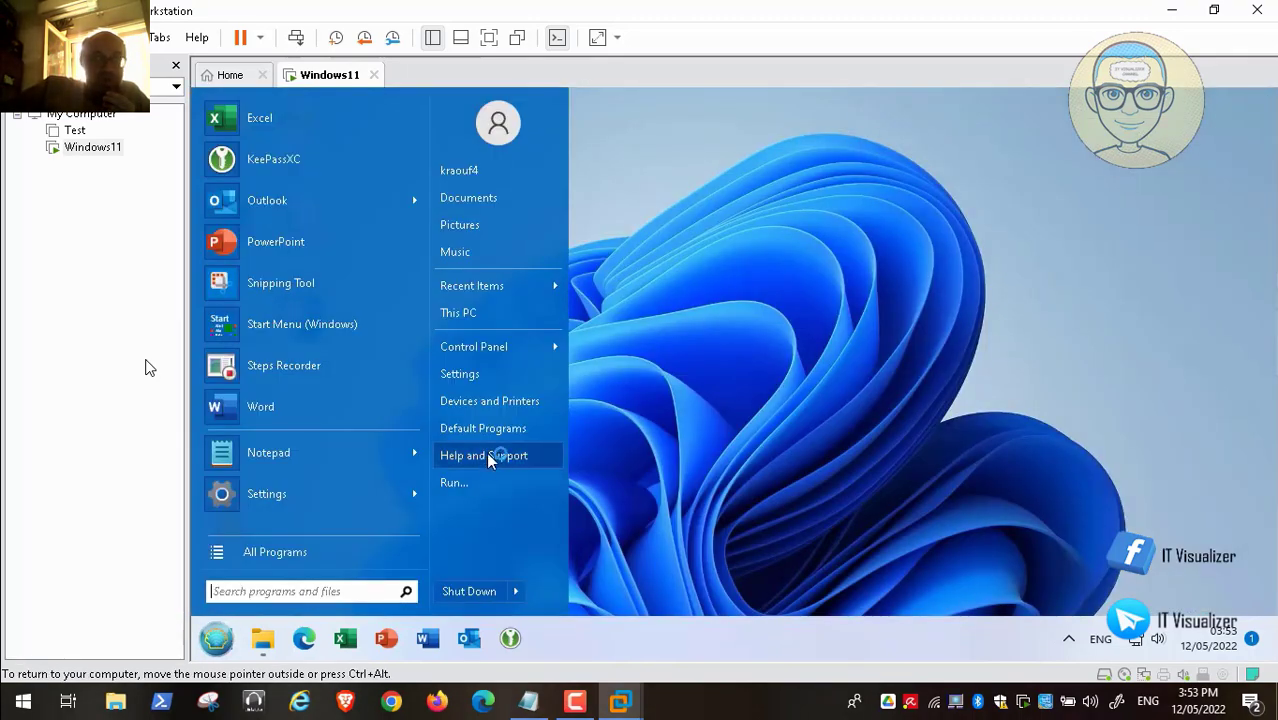
mouse_move(540, 346)
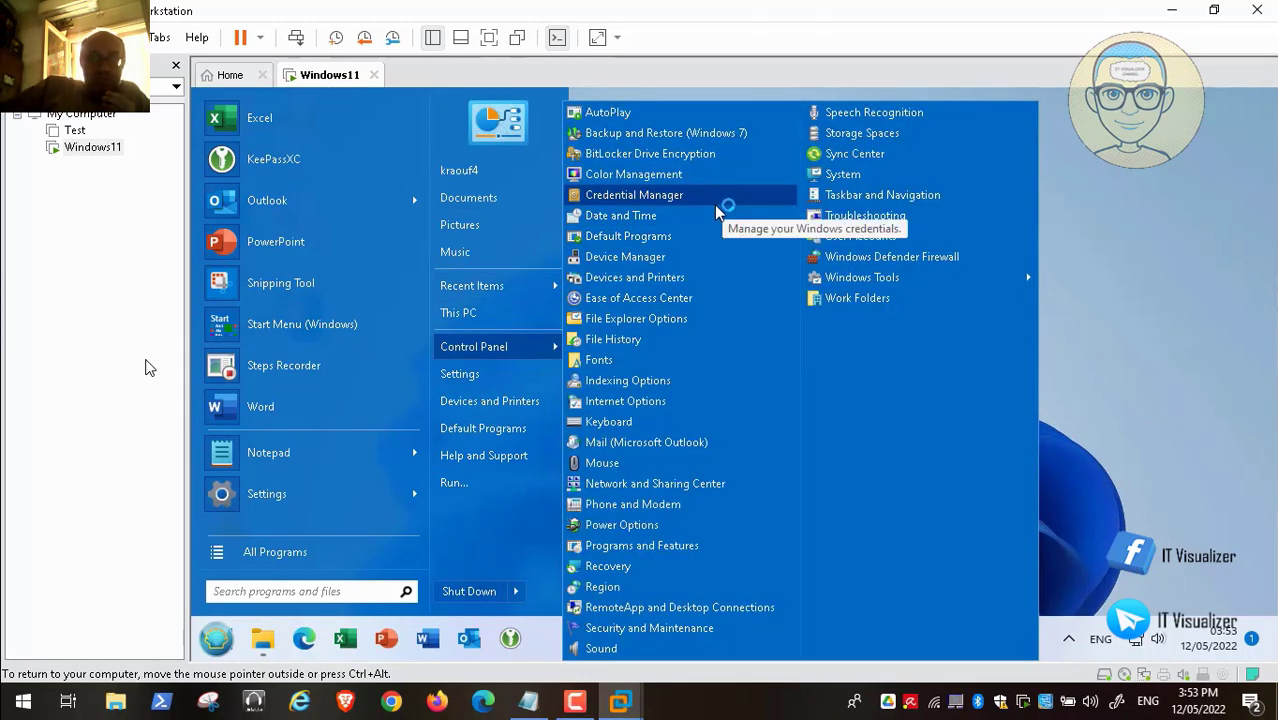
mouse_move(972, 284)
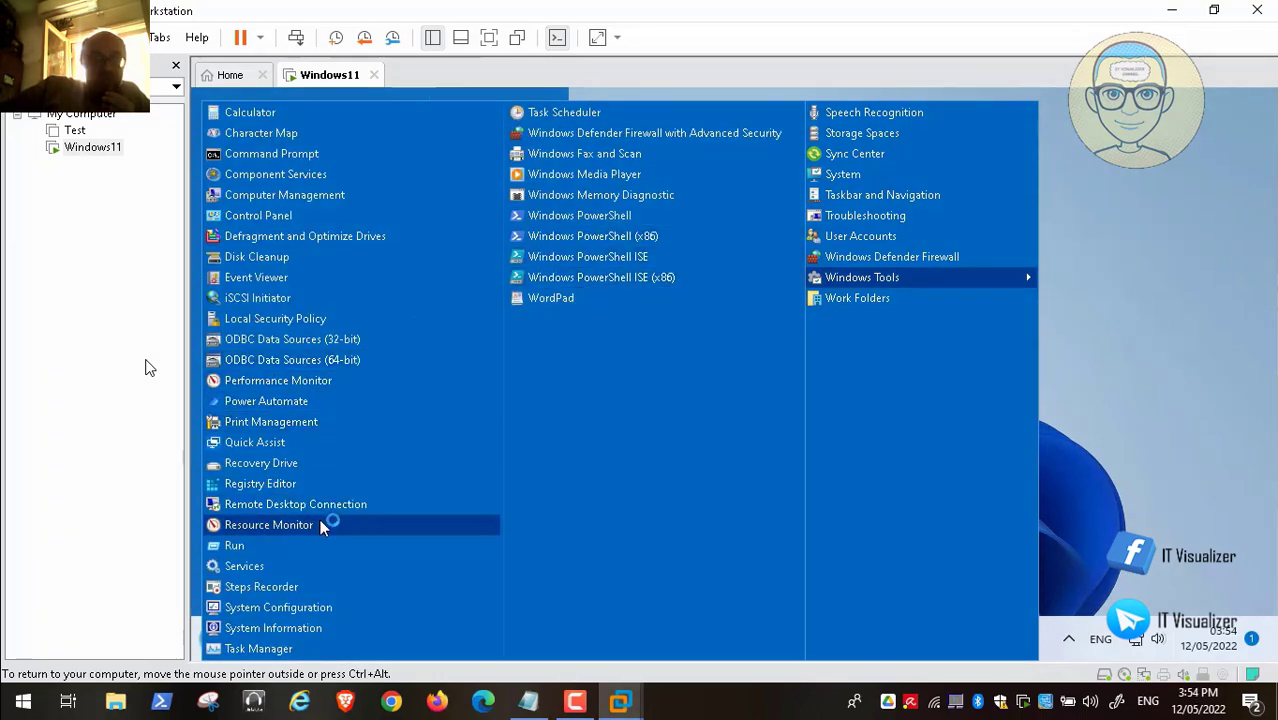
- Launch Task Scheduler maximized, expand the Task Scheduler Library, and bring up its task options
click(563, 113)
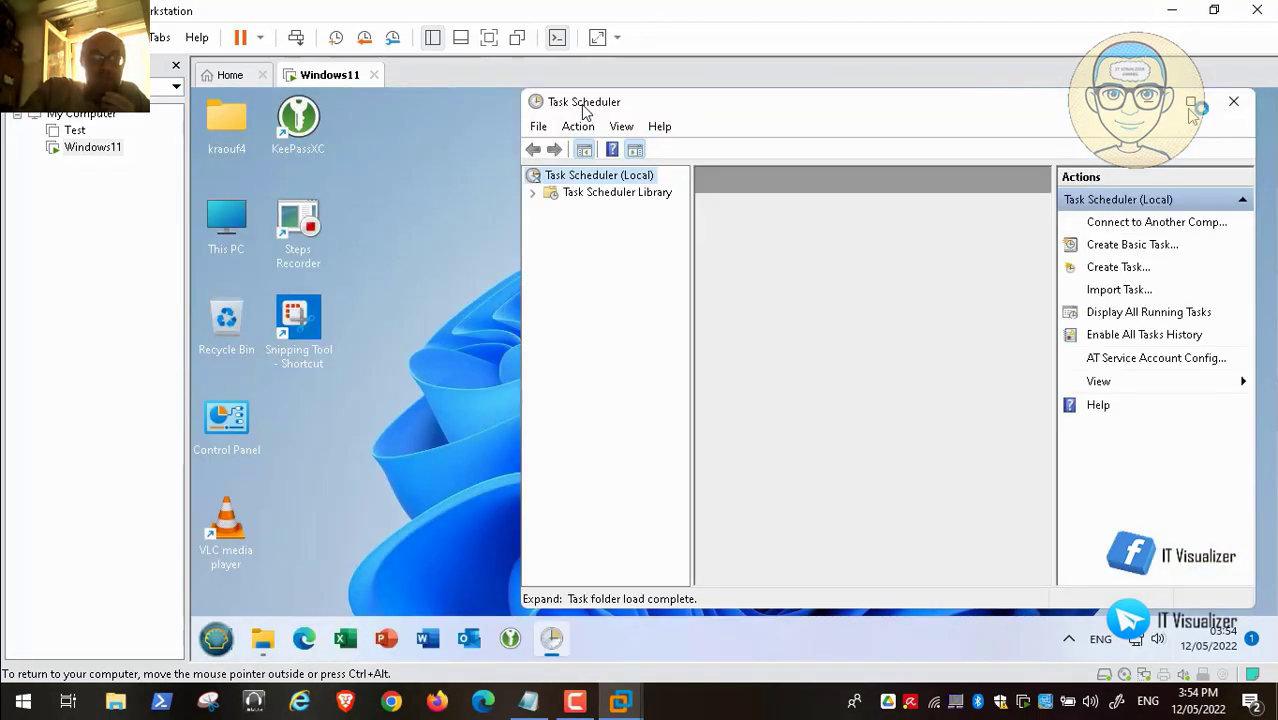
double_click(584, 102)
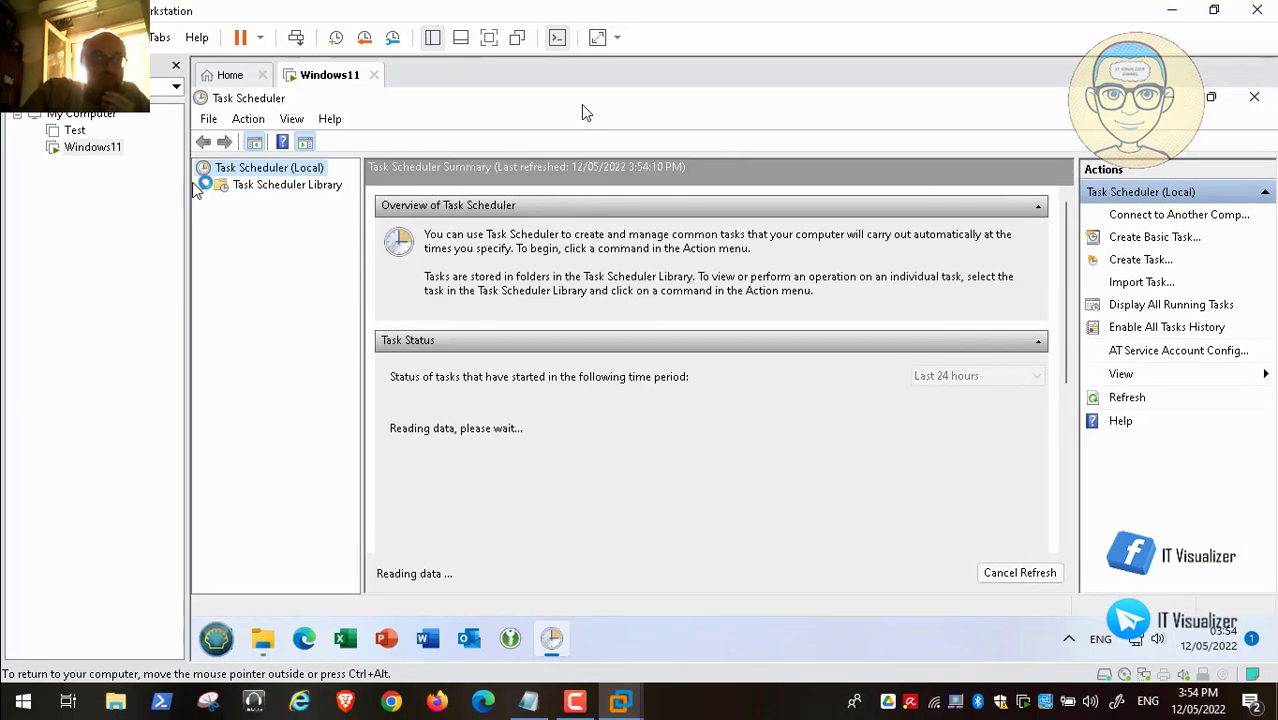
click(221, 201)
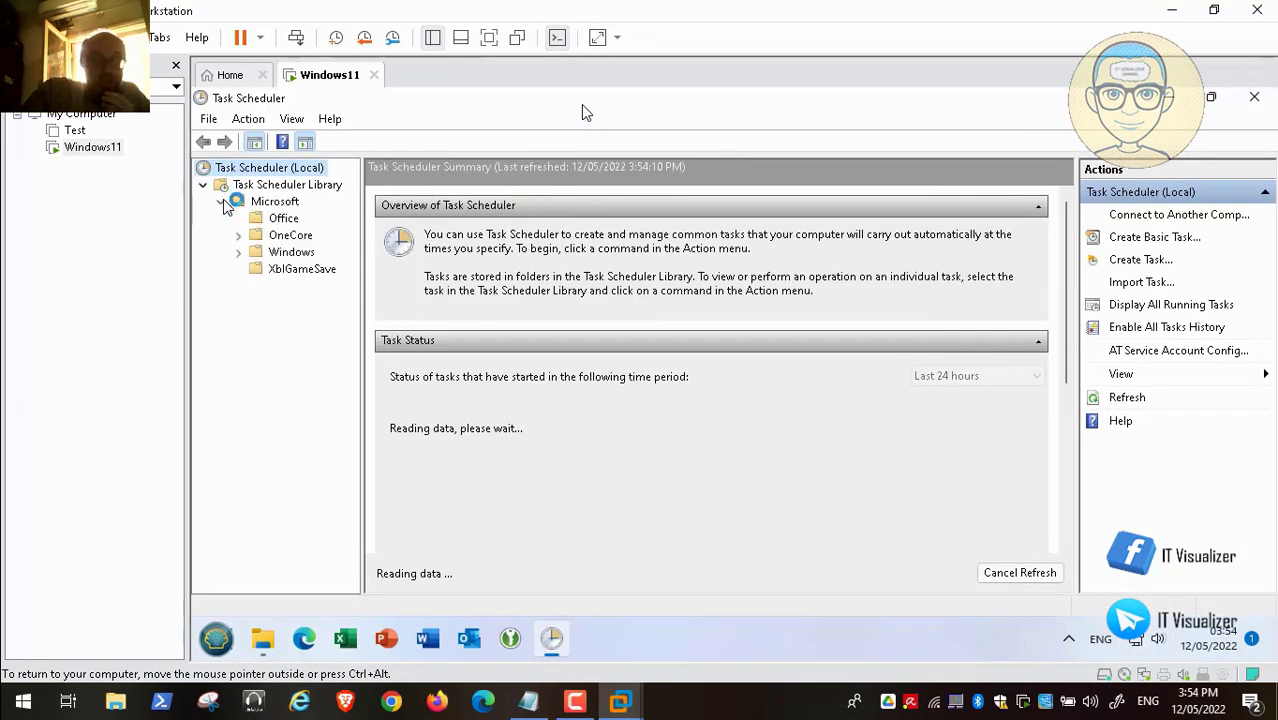
click(272, 186)
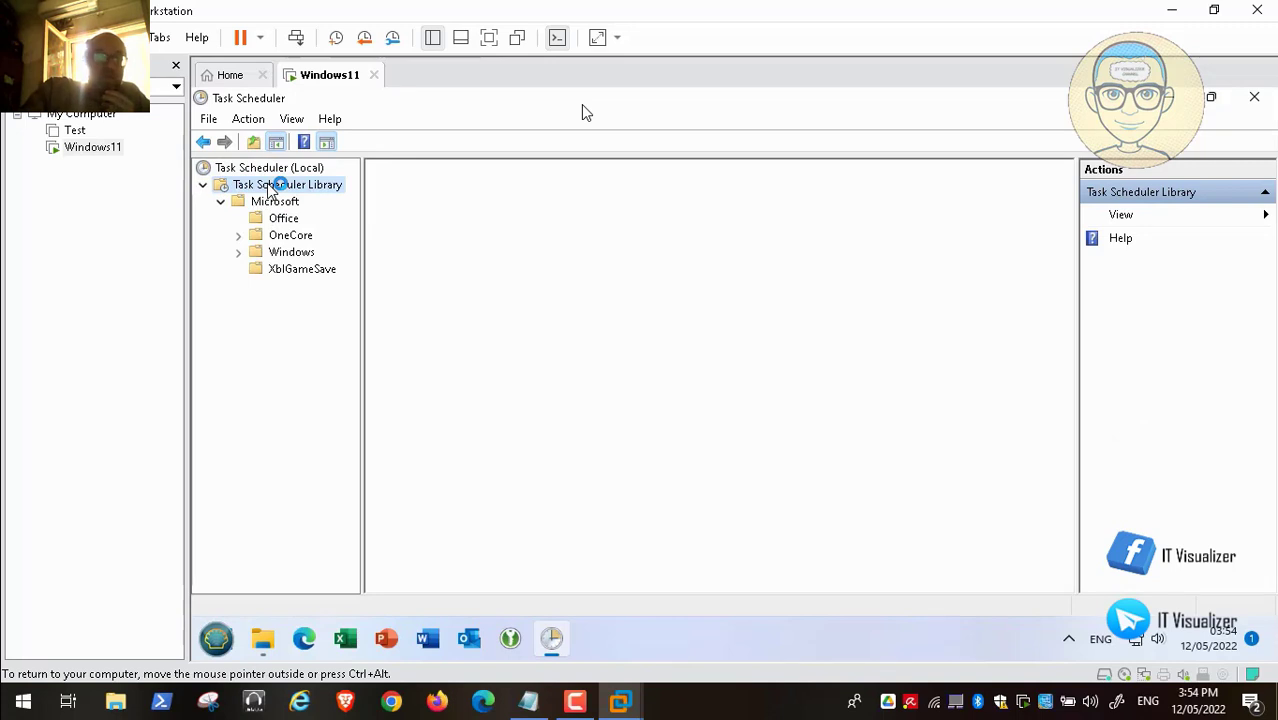
right_click(271, 187)
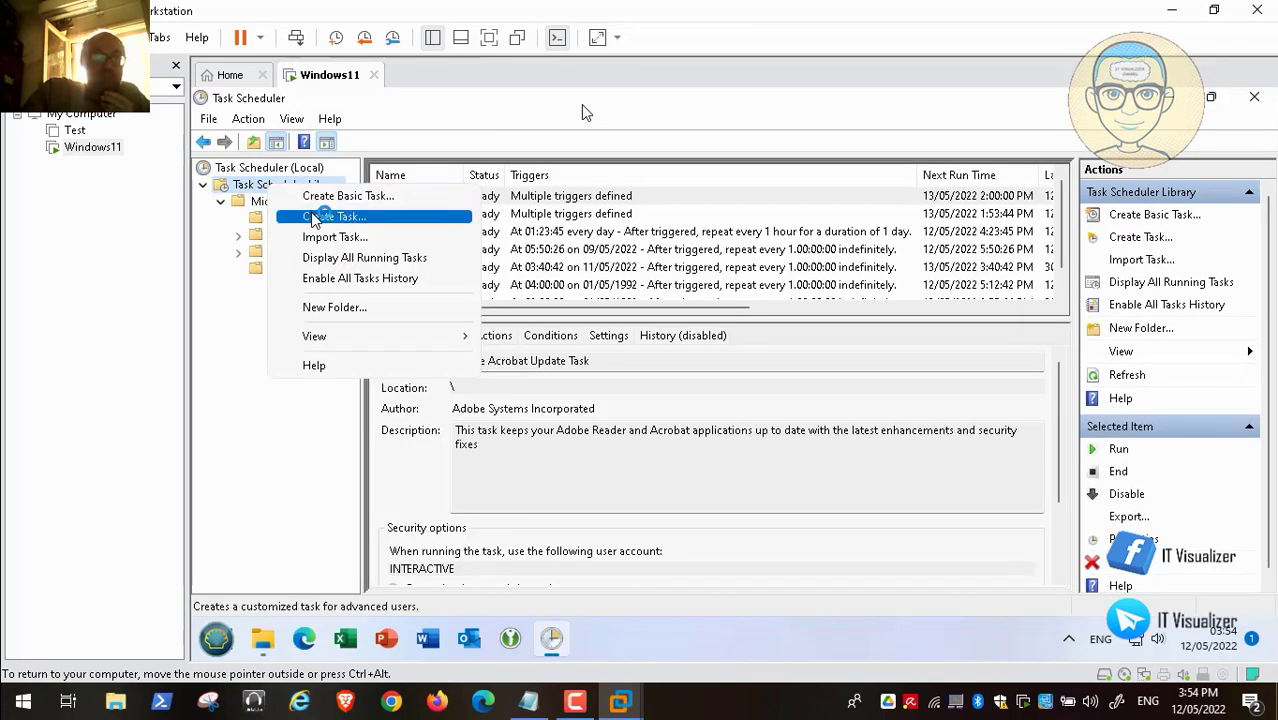
- Choose Create Task from the Task Scheduler Library menu to get a blank task form
click(330, 216)
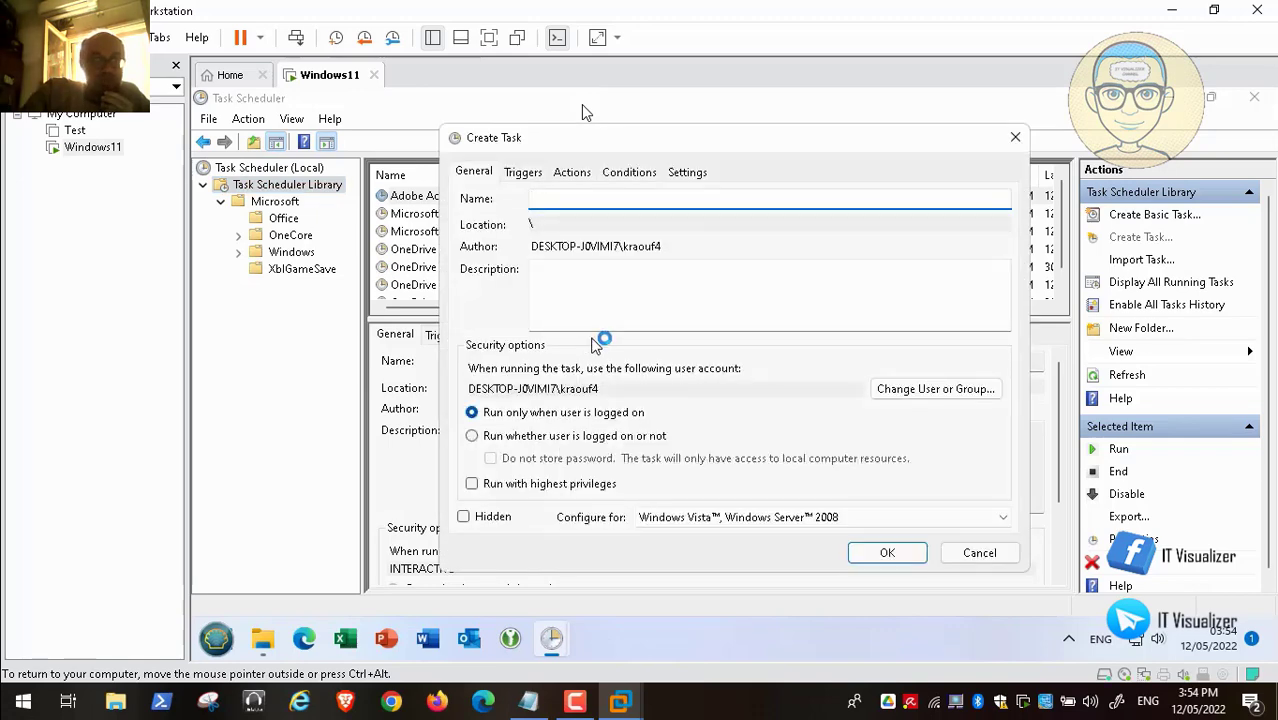
mouse_move(175, 686)
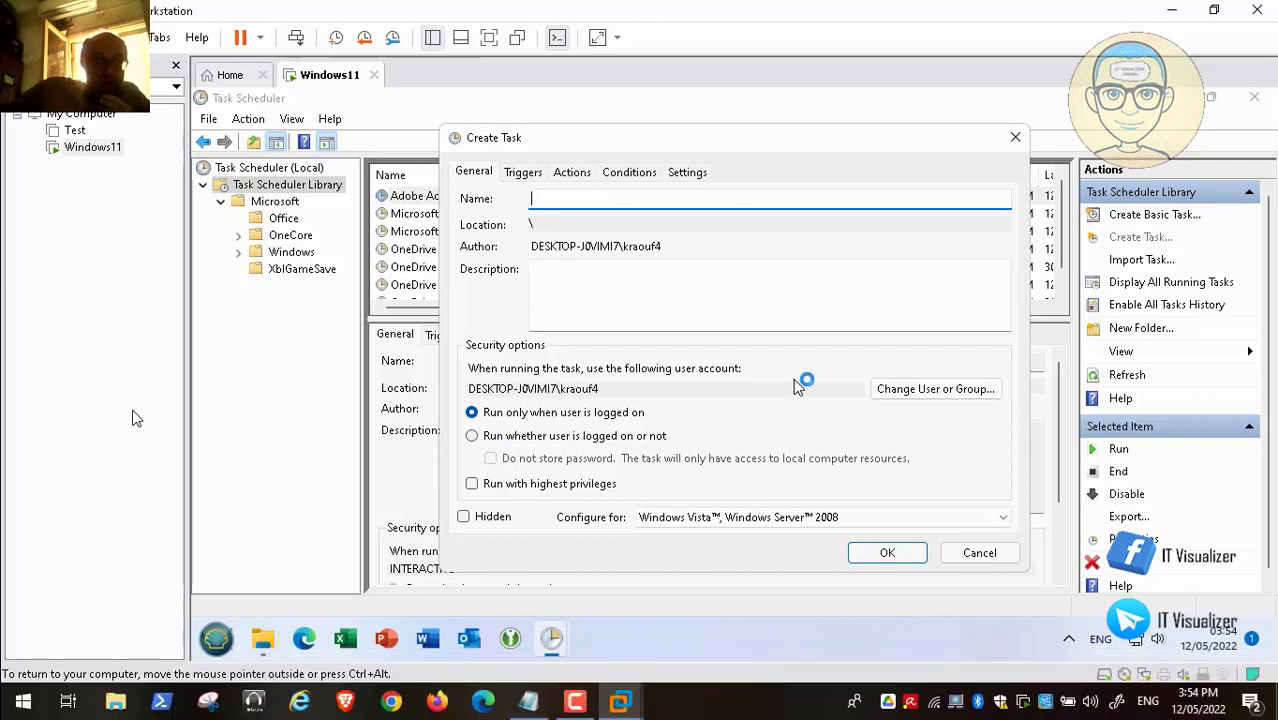
- Set the task to run as SYSTEM with highest privileges
click(945, 390)
text(s)
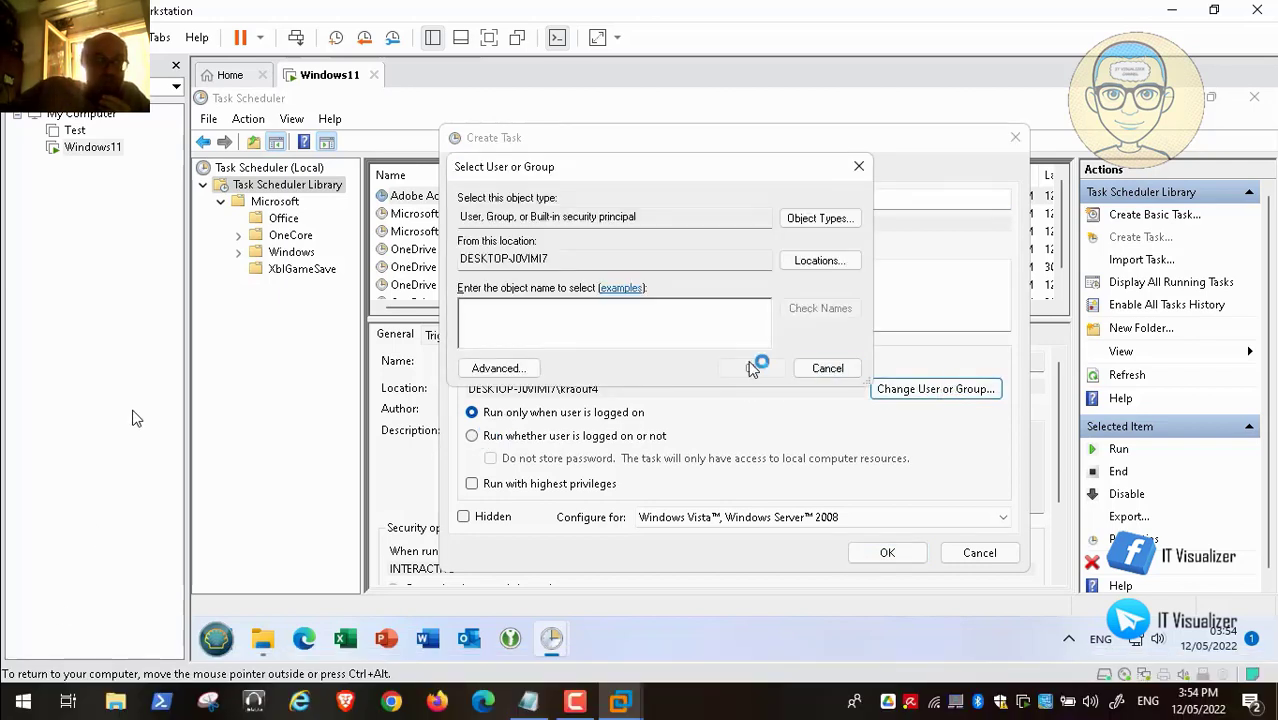
click(751, 368)
text(ystem)
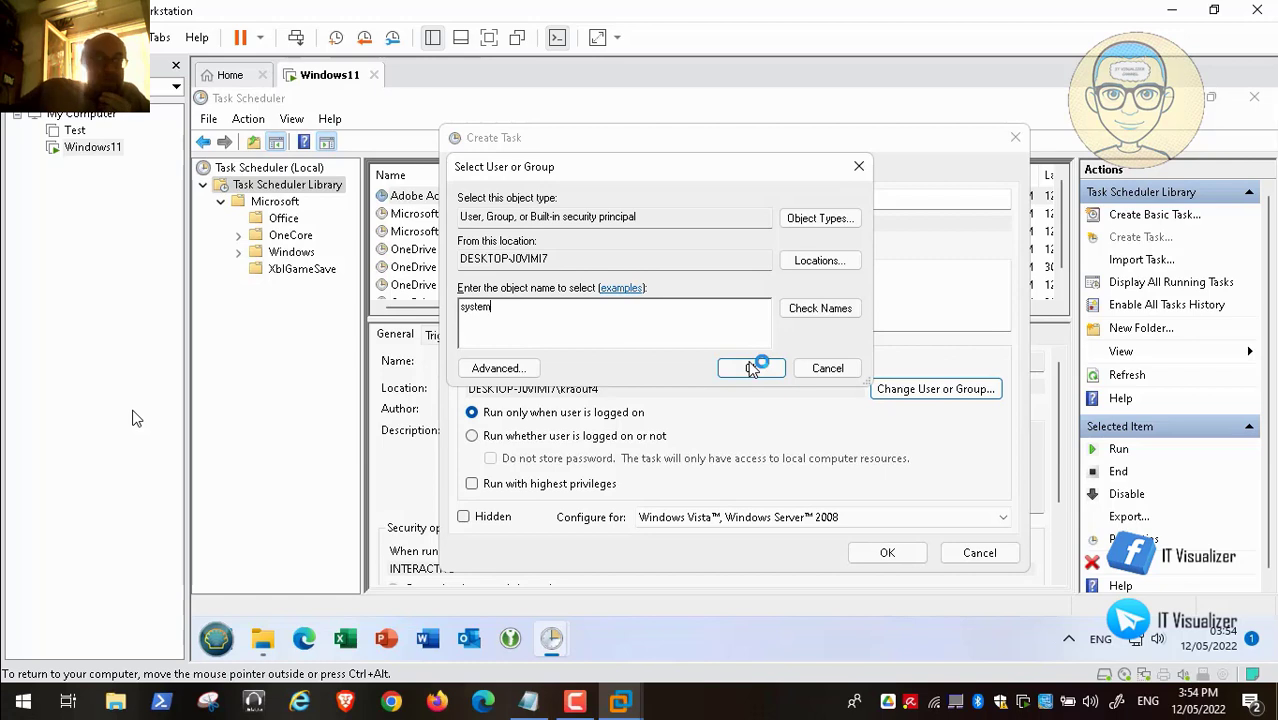
click(815, 312)
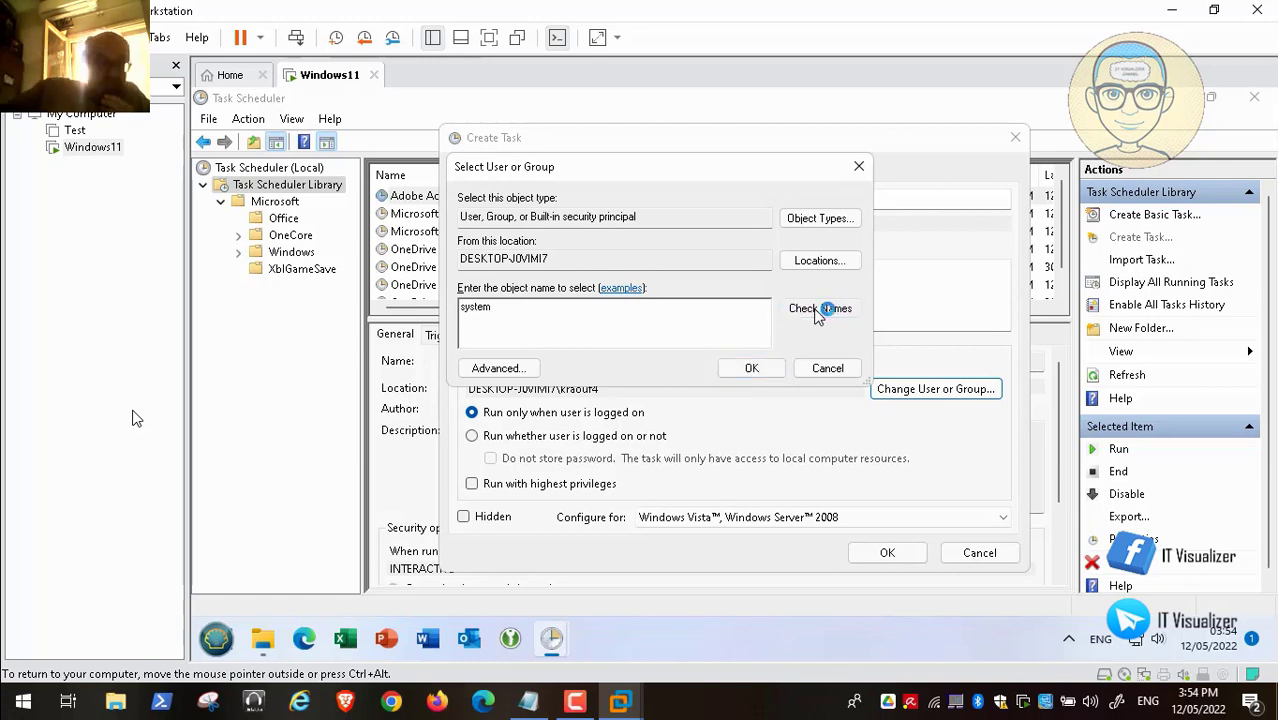
click(760, 370)
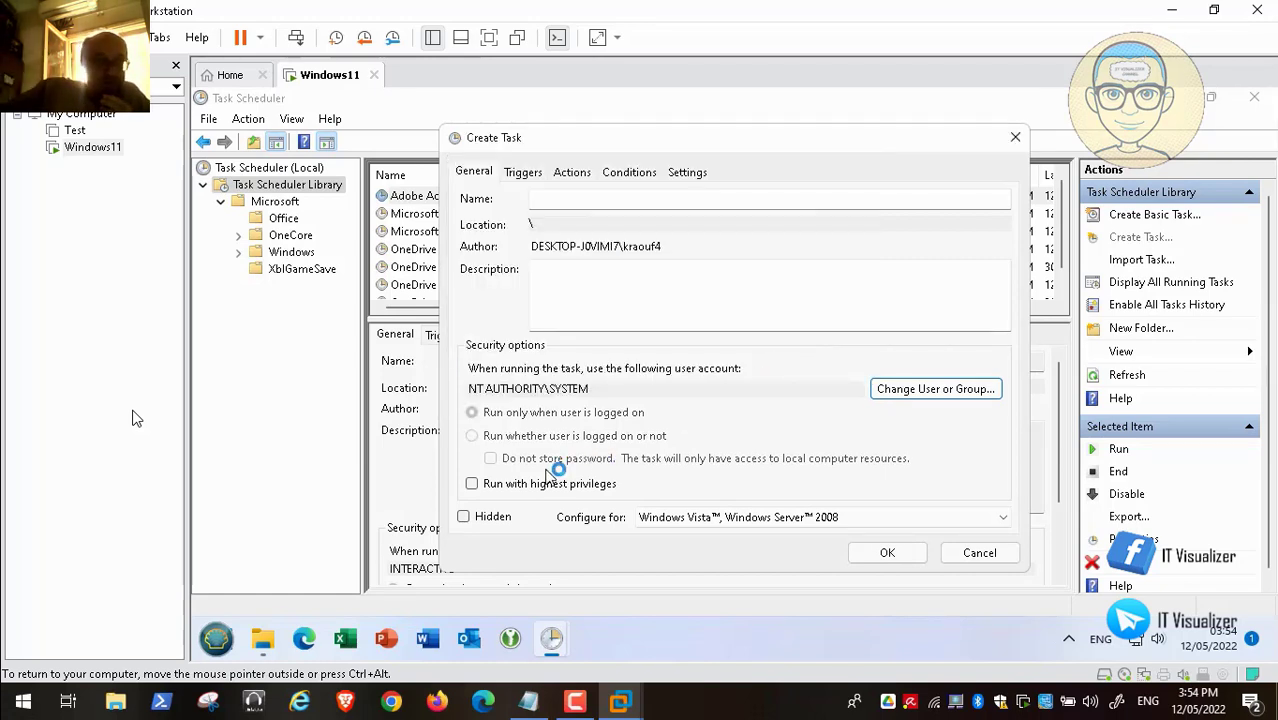
click(475, 483)
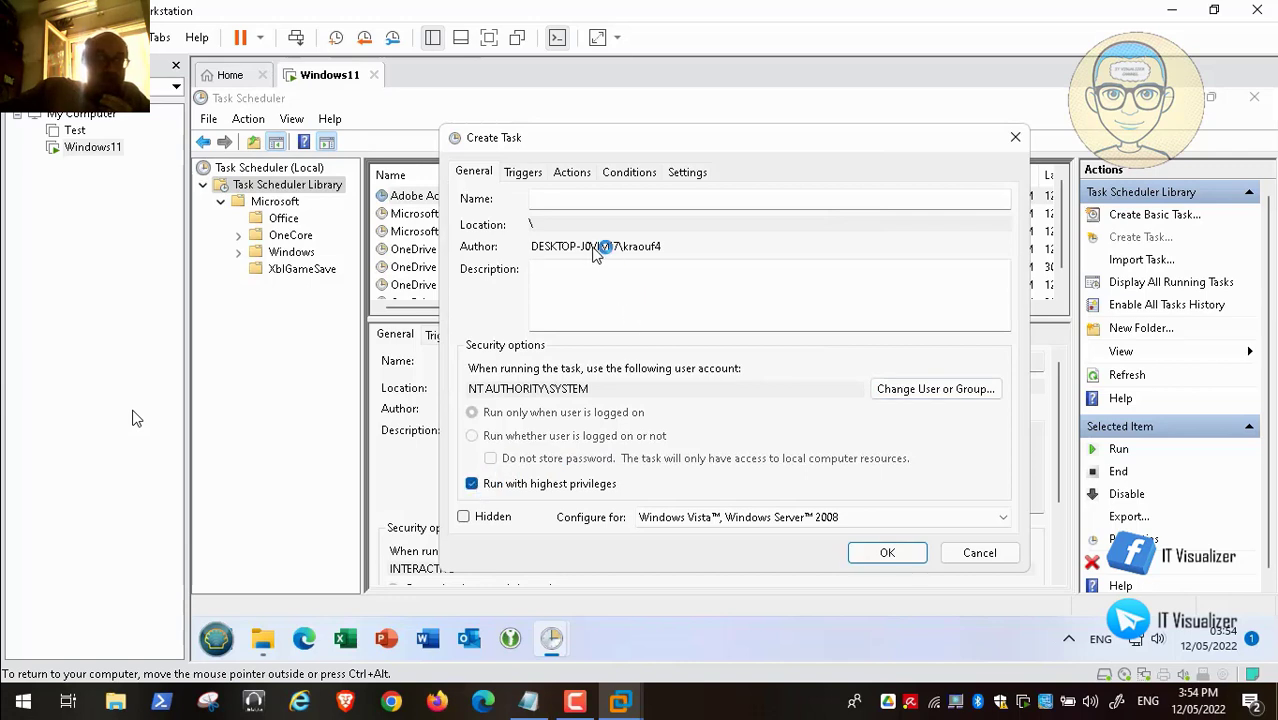
- Name the task 'Full Context Menu' and configure it for Windows 10
click(565, 199)
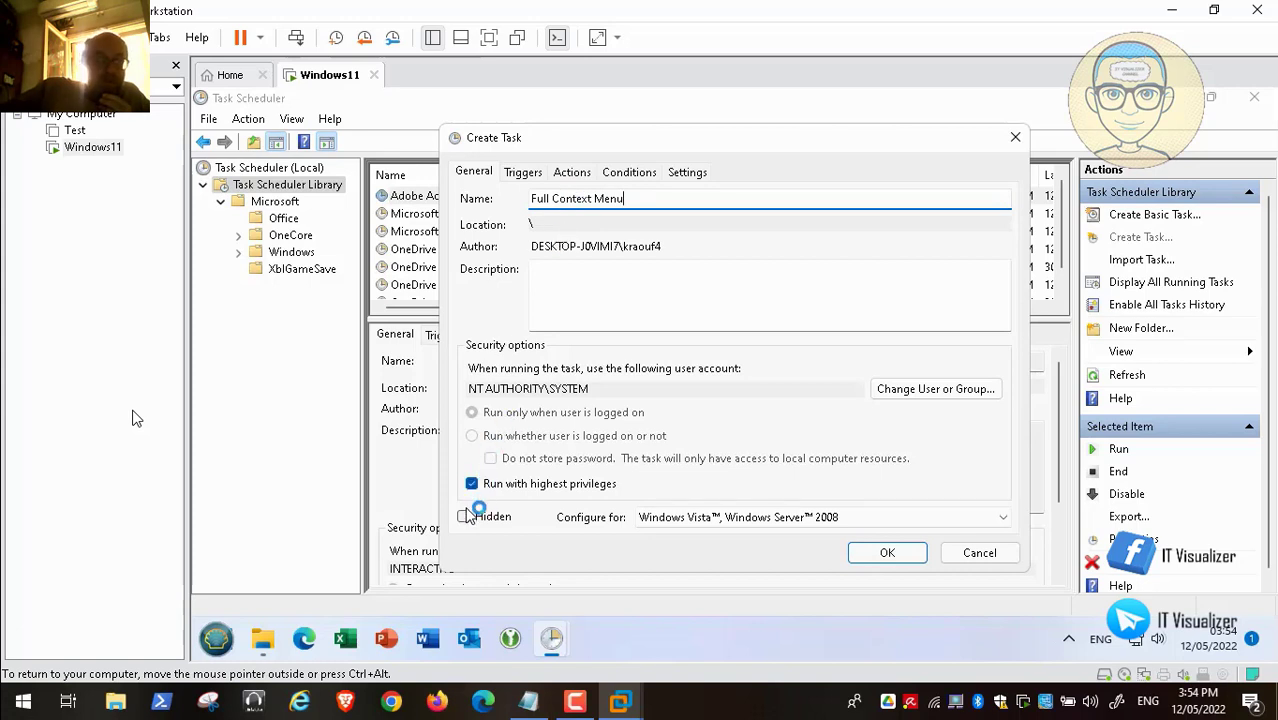
click(768, 515)
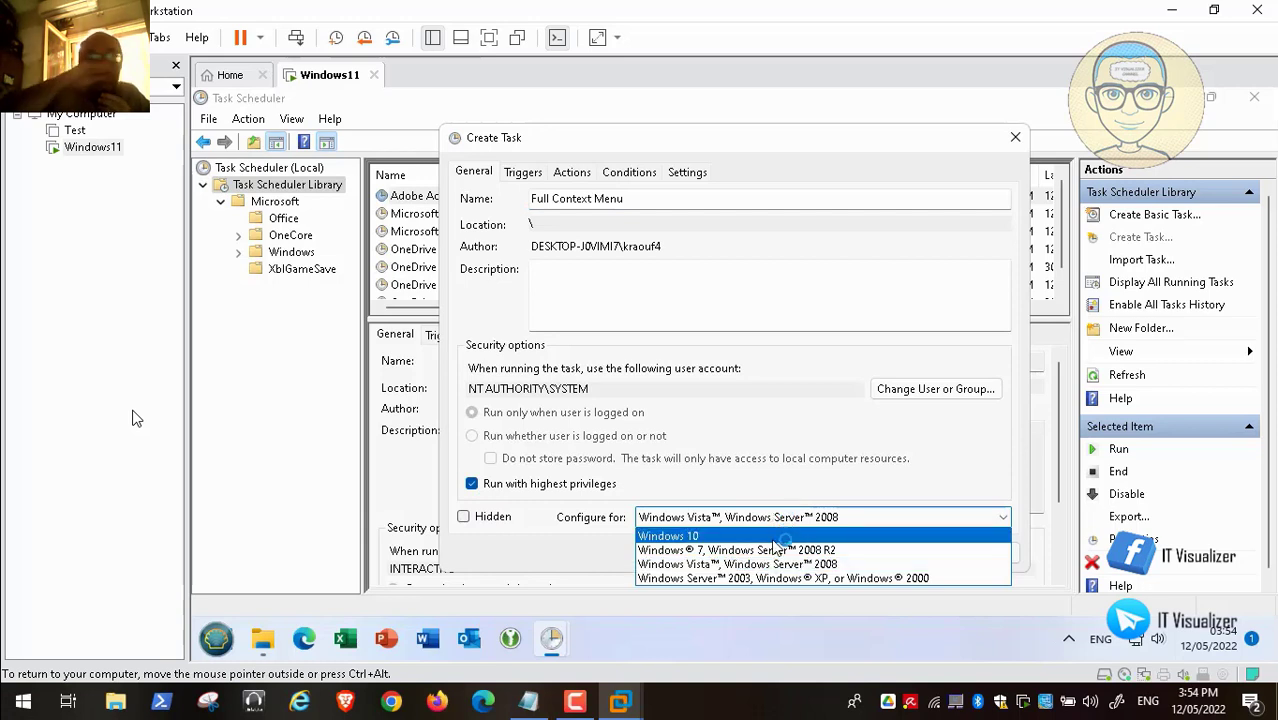
click(700, 536)
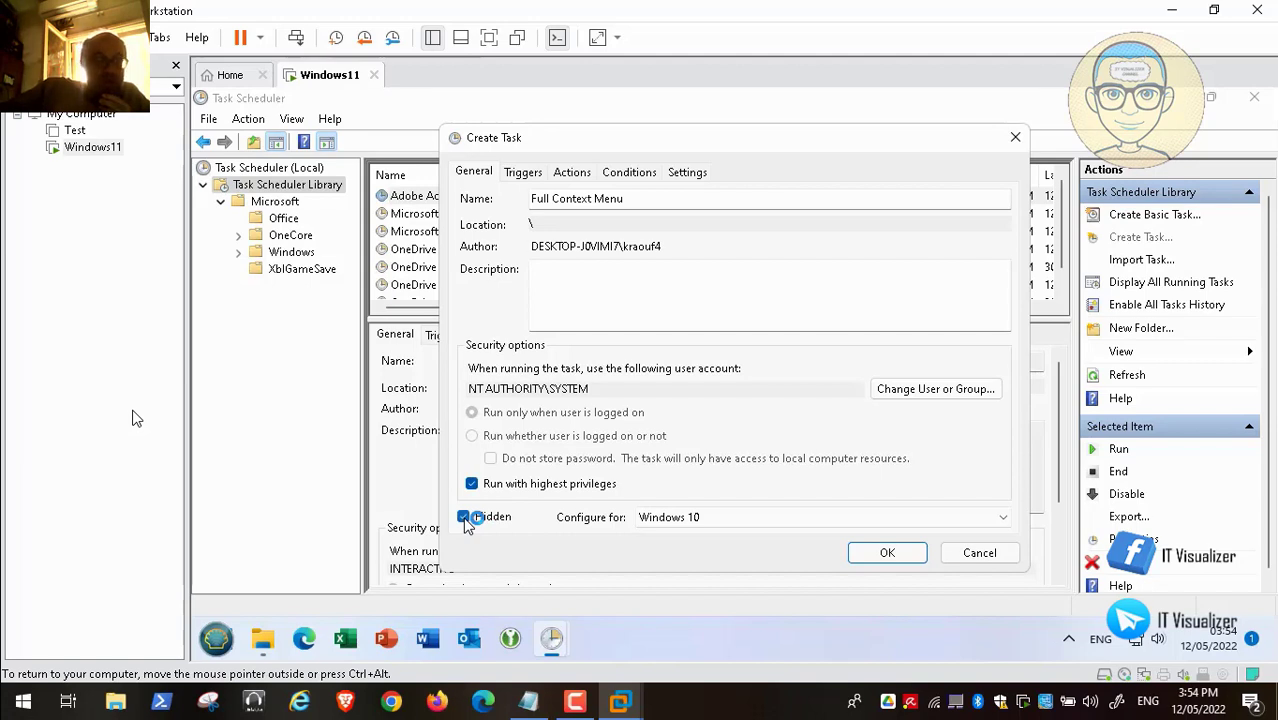
click(522, 173)
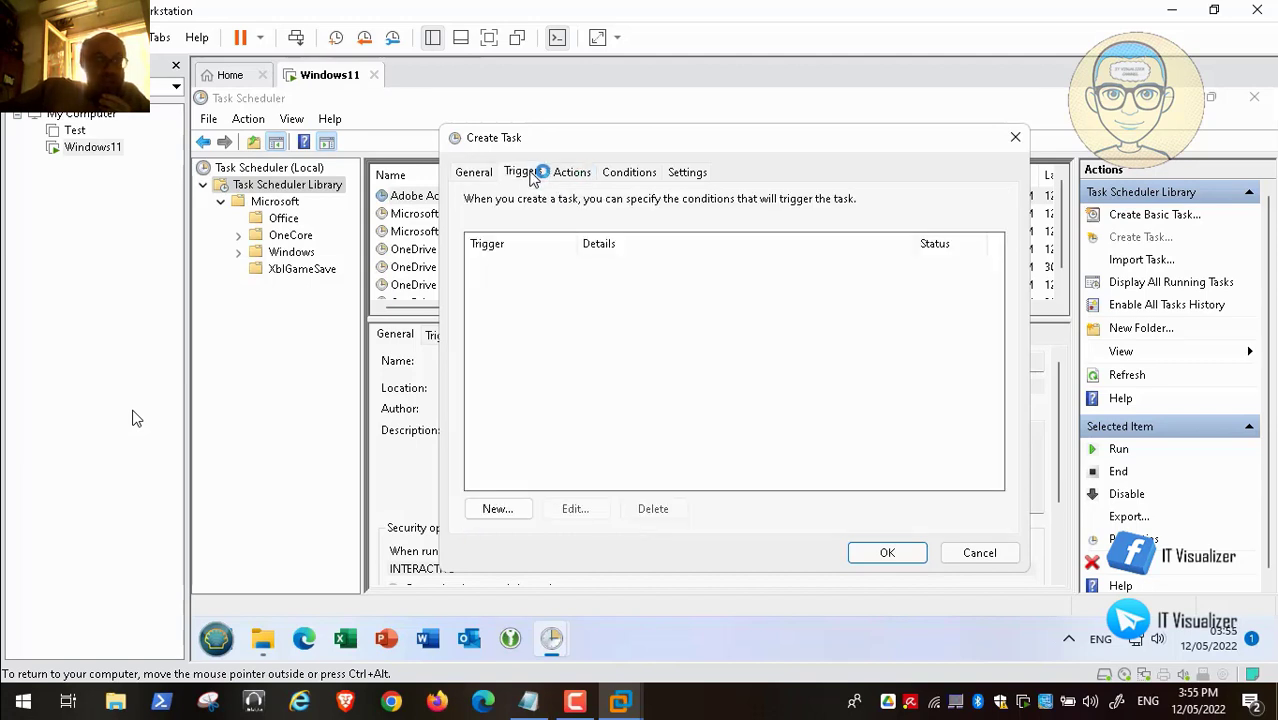
- Add a one-time On a schedule trigger starting 12/05/2022 at 4:00 PM
click(505, 510)
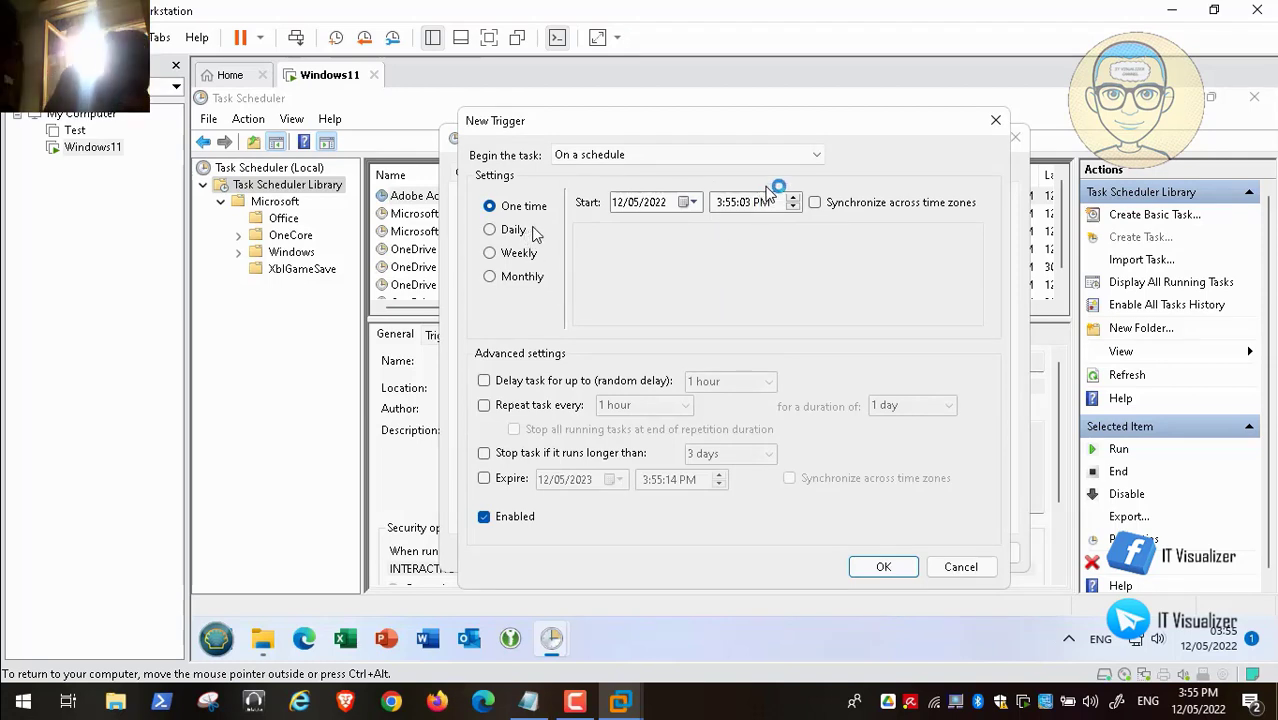
click(817, 157)
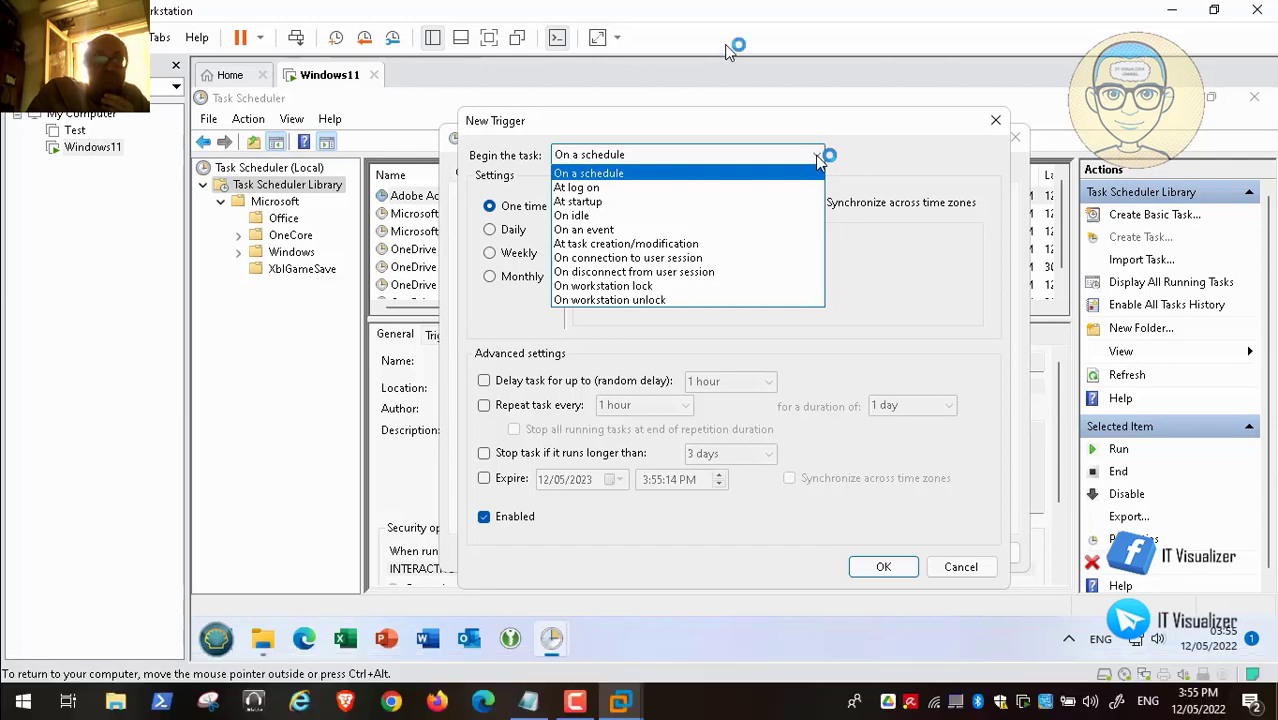
click(817, 157)
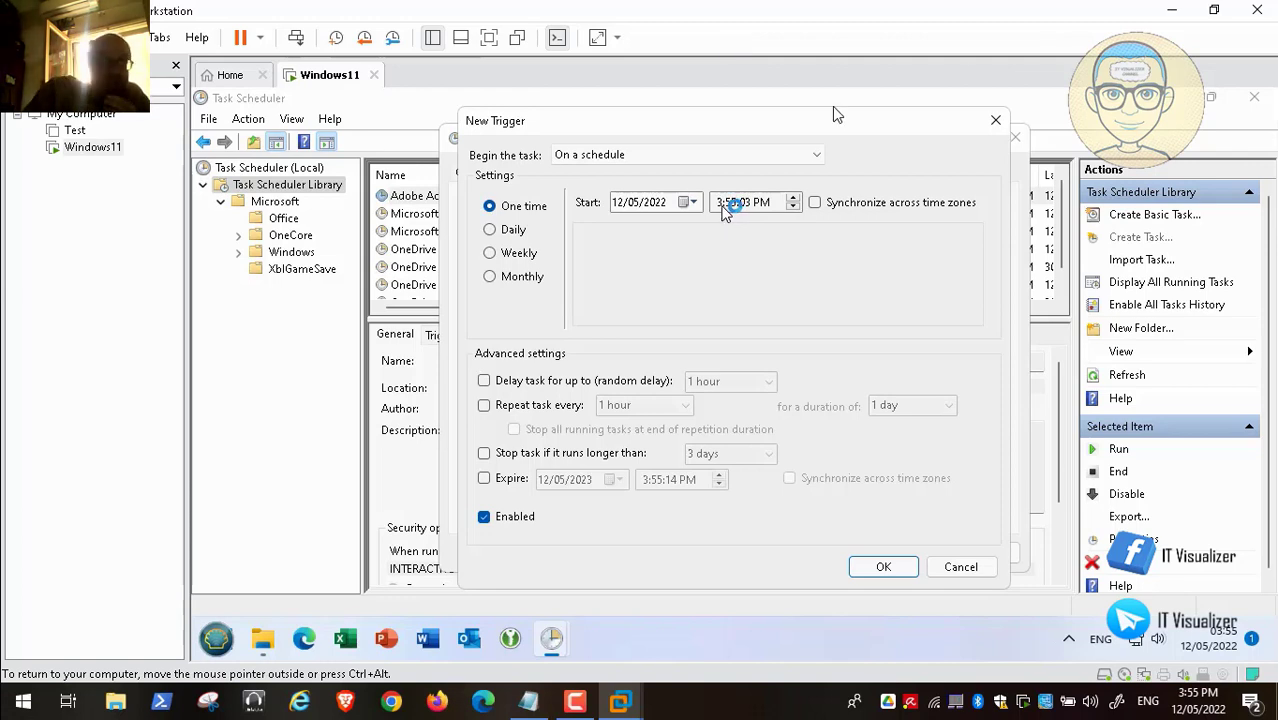
click(724, 204)
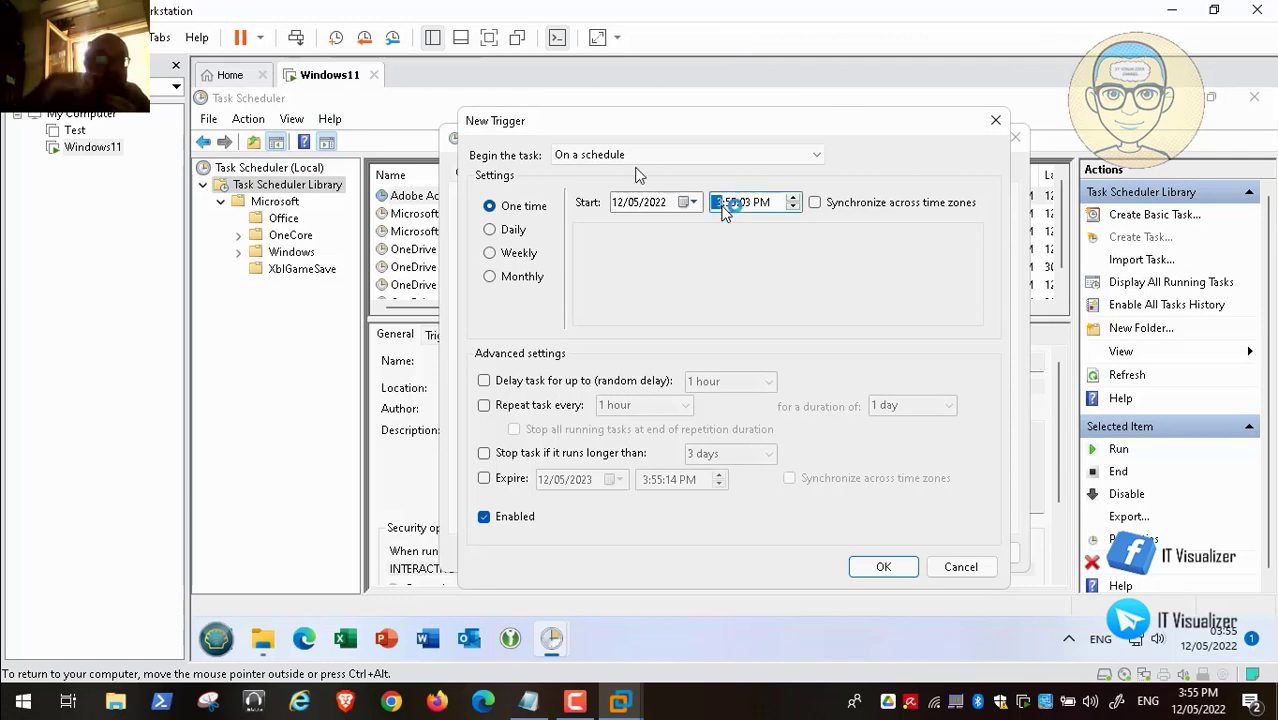
text(4:)
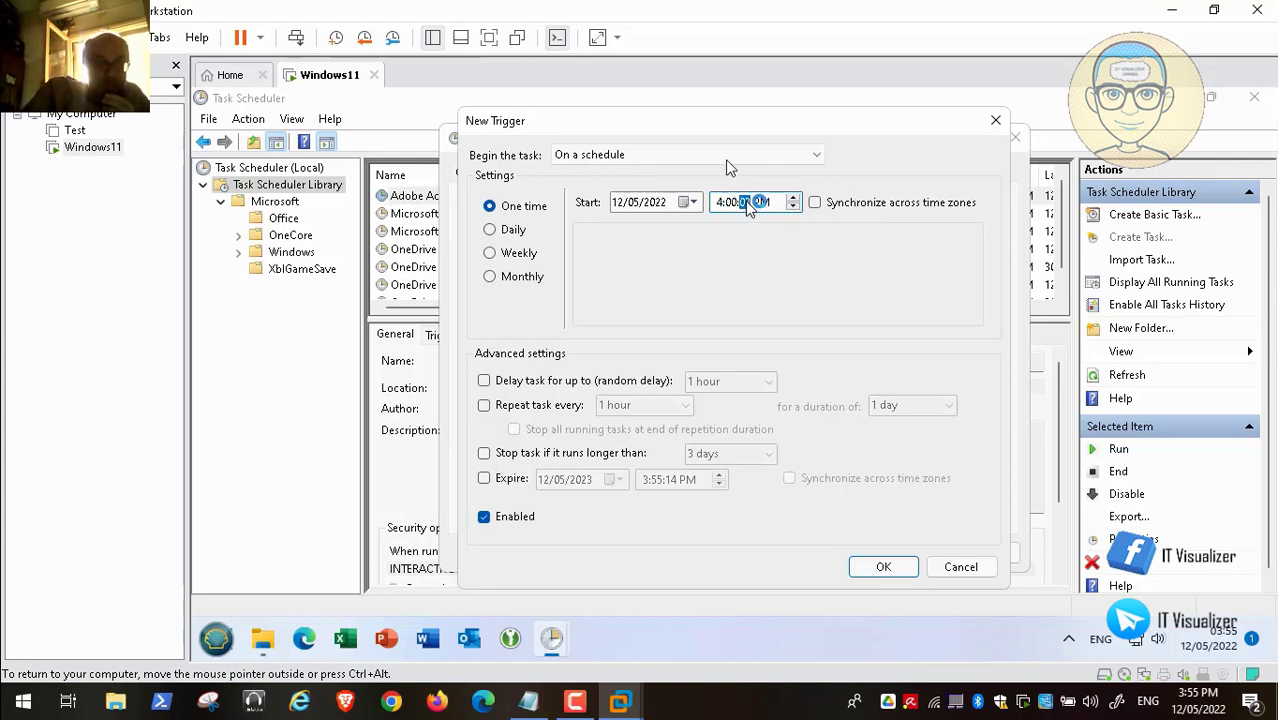
text(00)
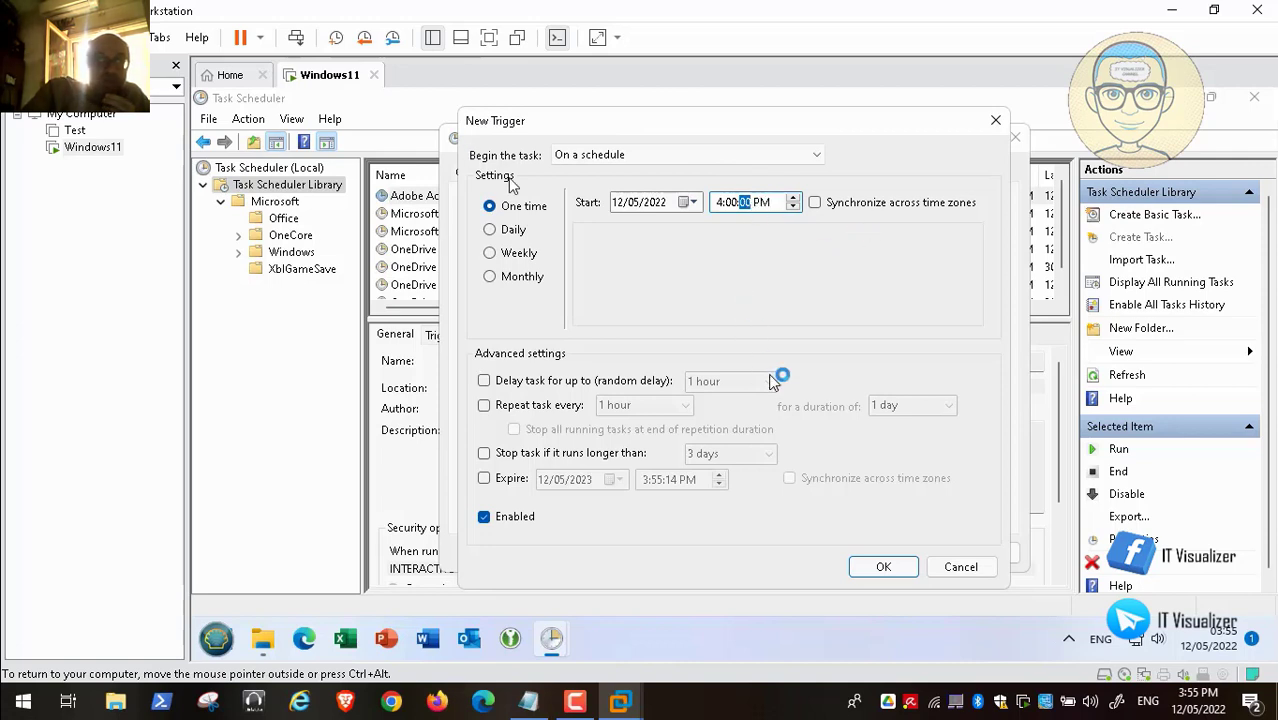
click(879, 567)
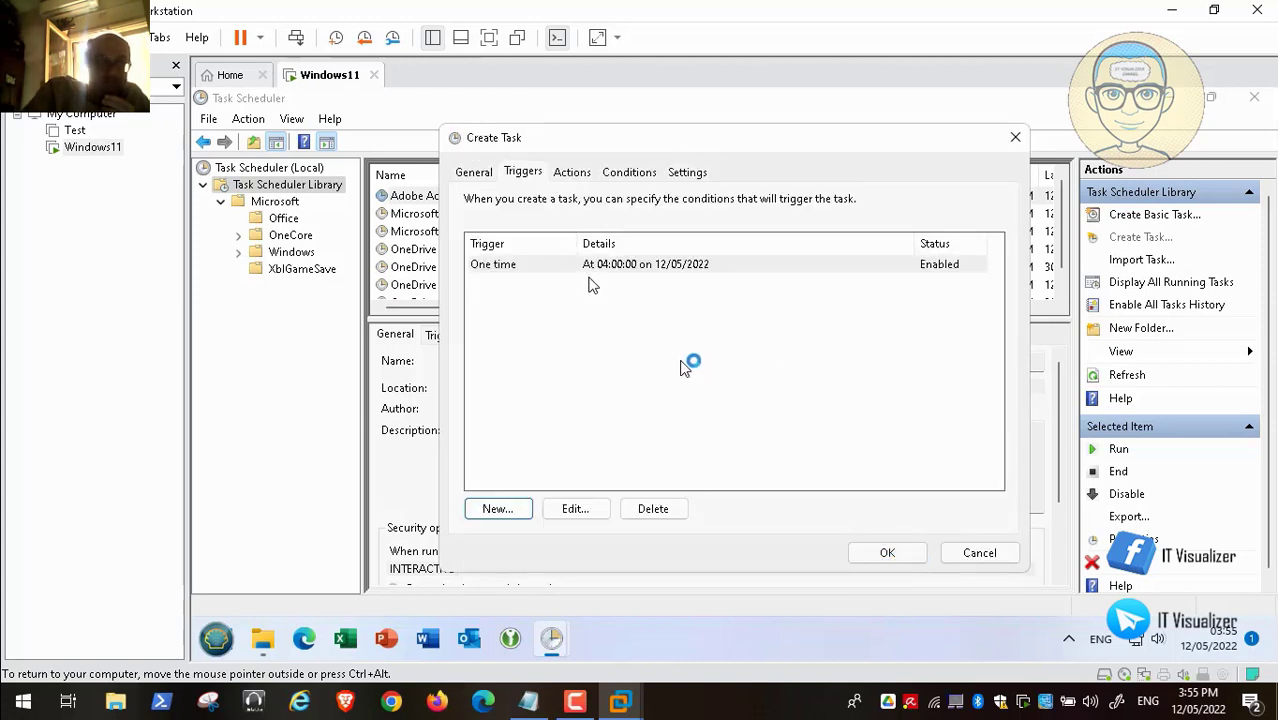
- Add a Start a program action running C:\Scripts\FullContext.bat, then view the Conditions page
click(574, 172)
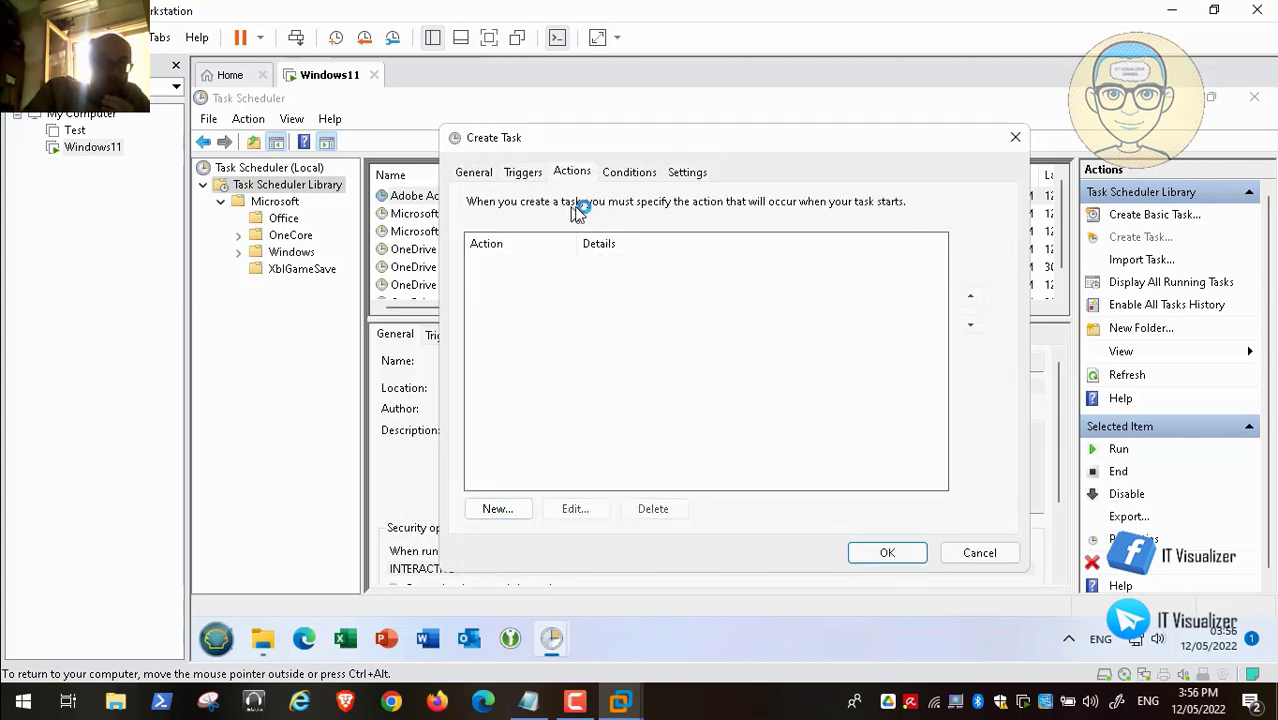
click(507, 512)
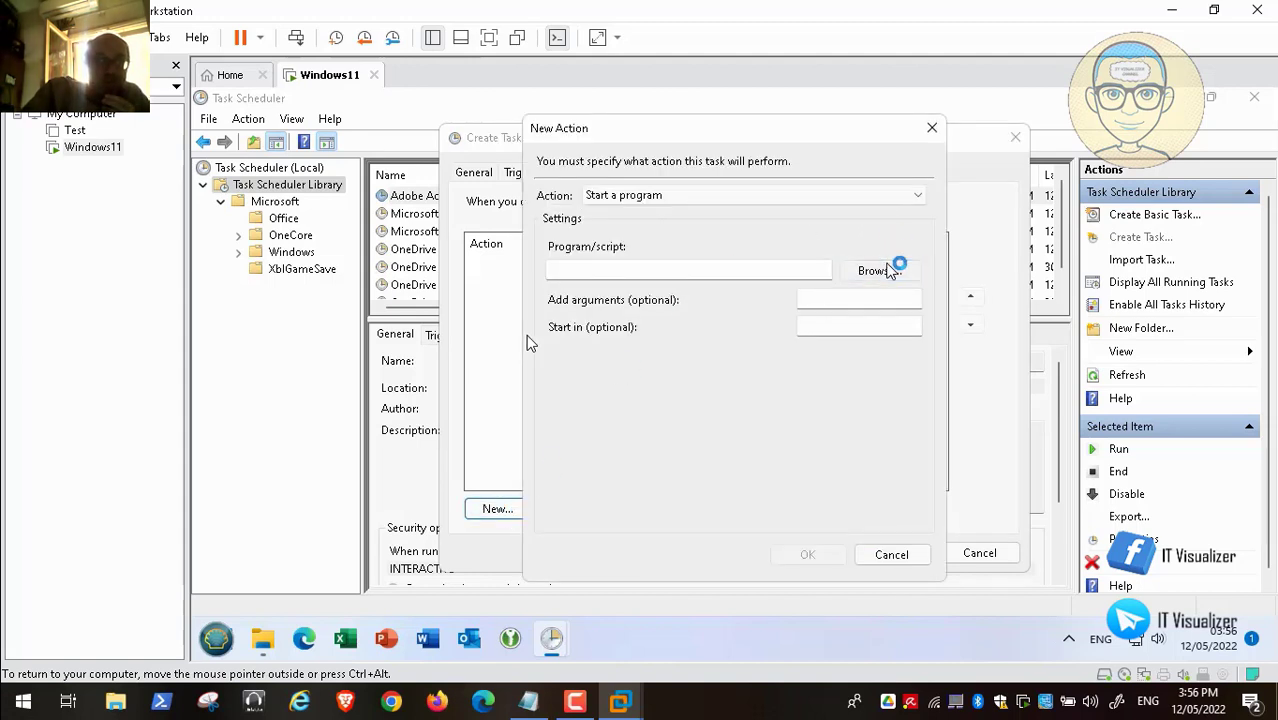
click(889, 268)
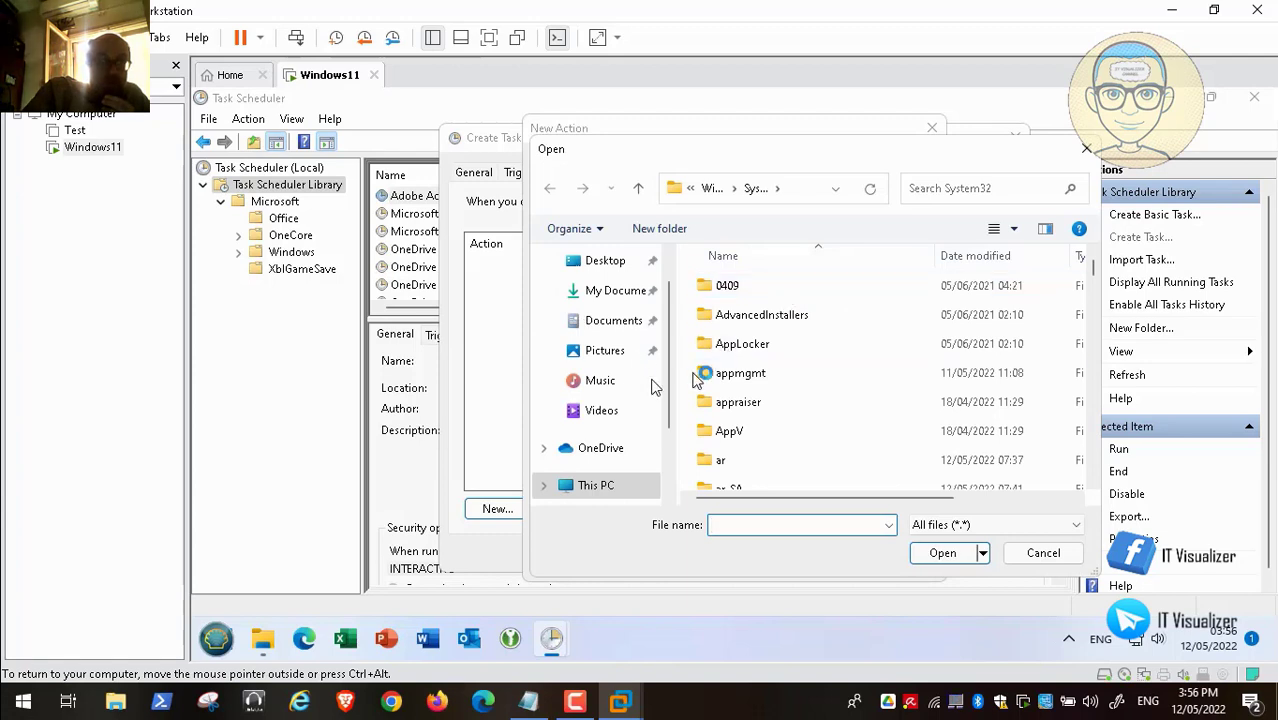
click(613, 495)
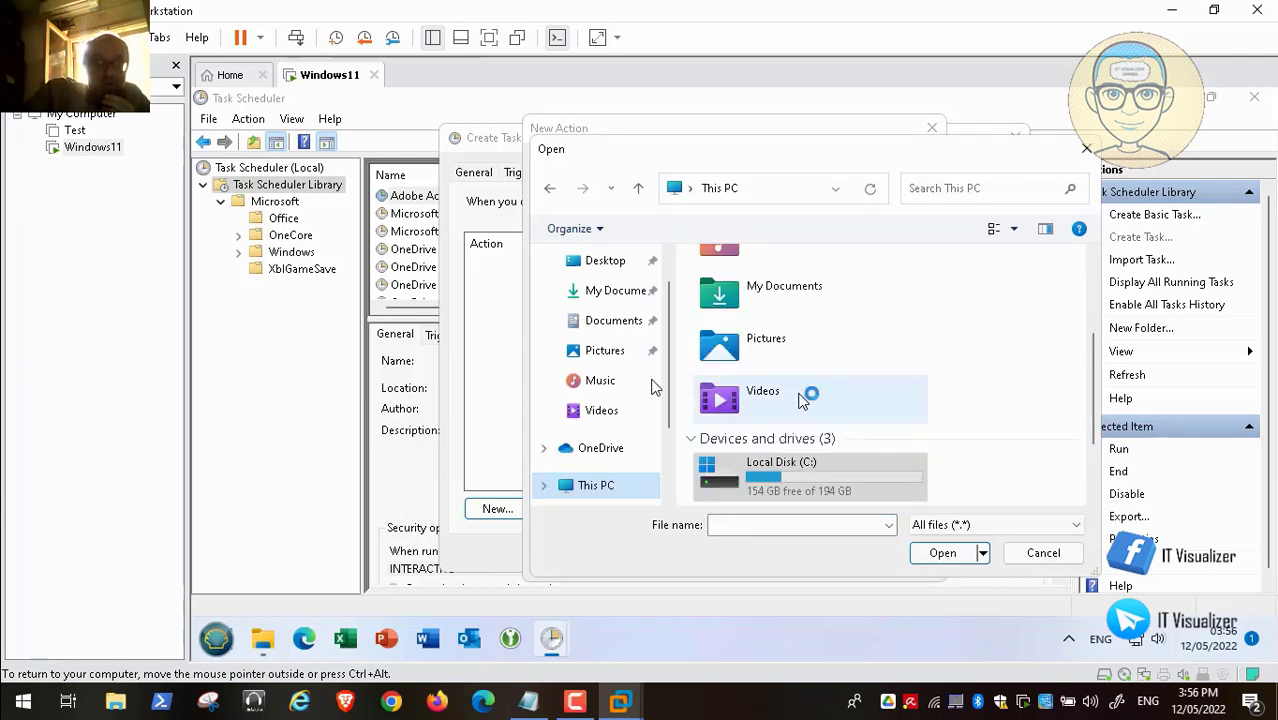
double_click(820, 472)
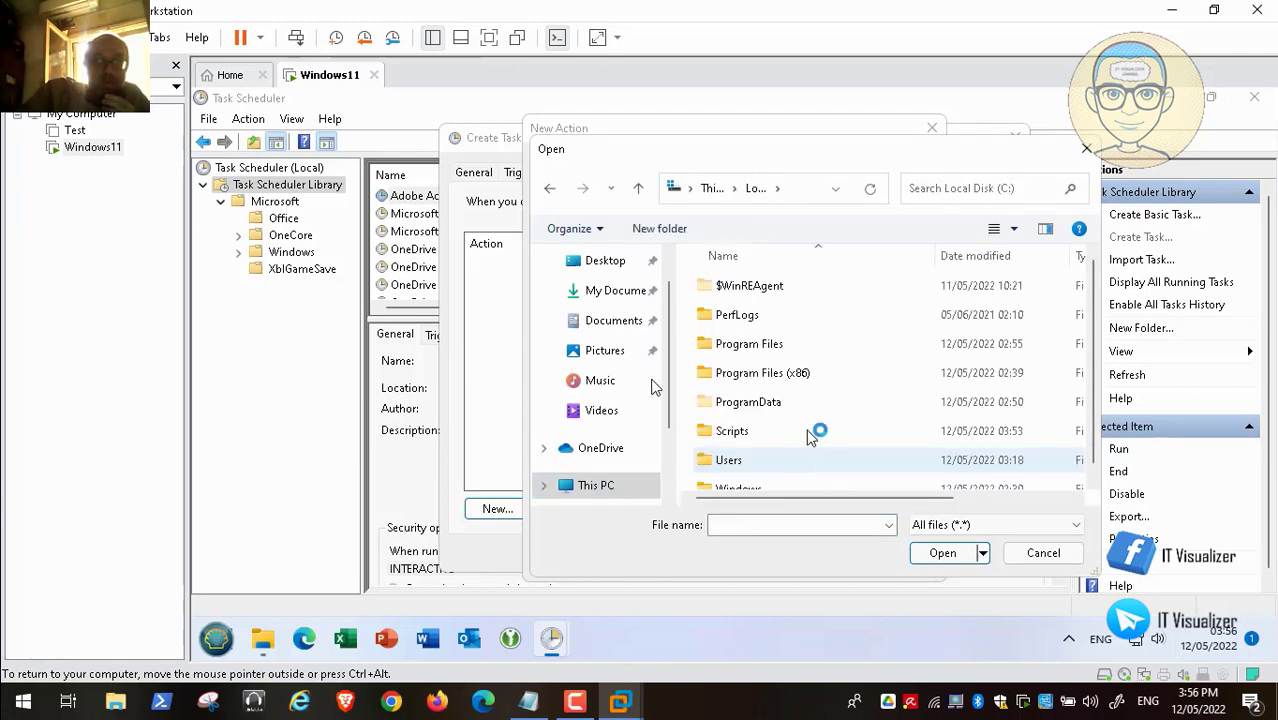
double_click(750, 436)
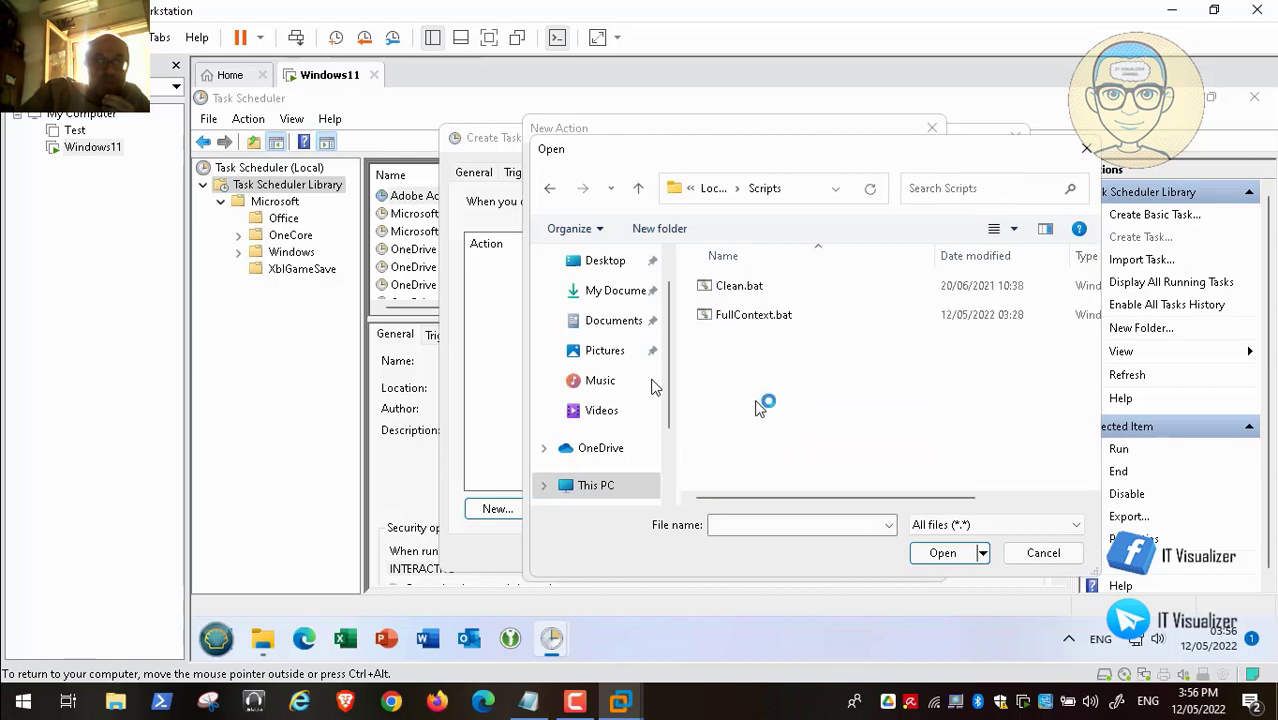
click(760, 315)
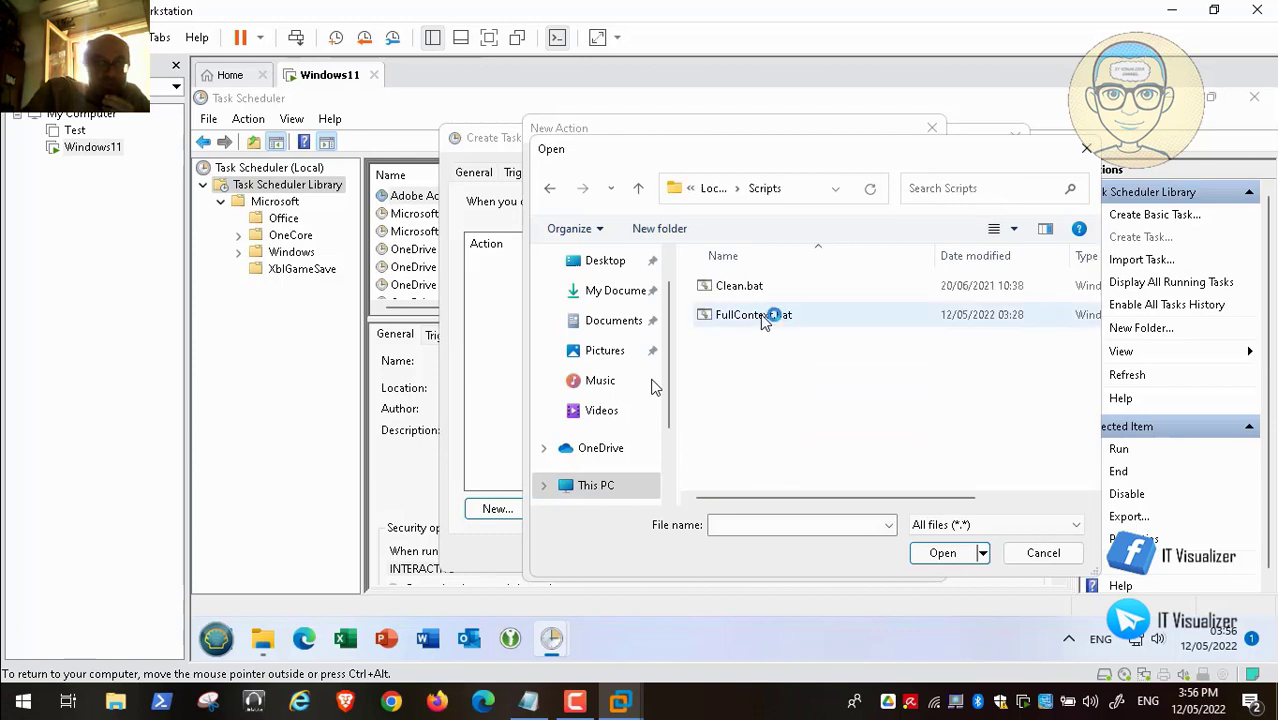
click(942, 553)
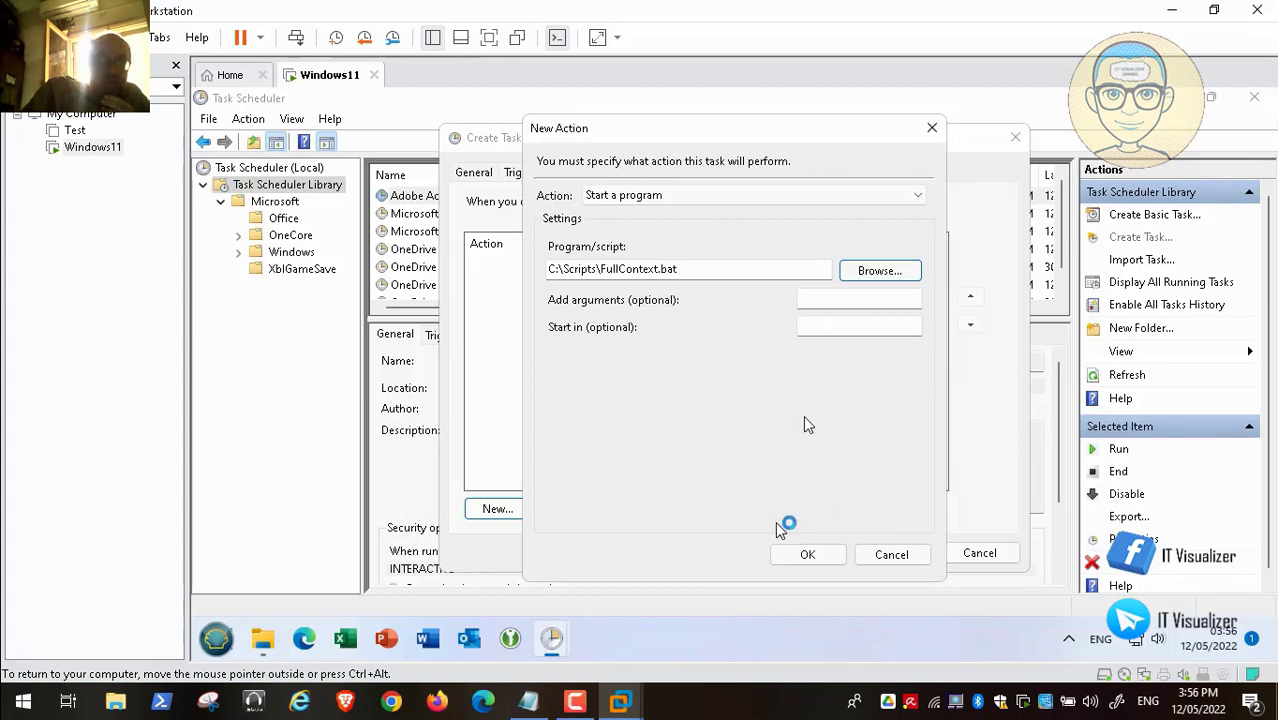
click(810, 553)
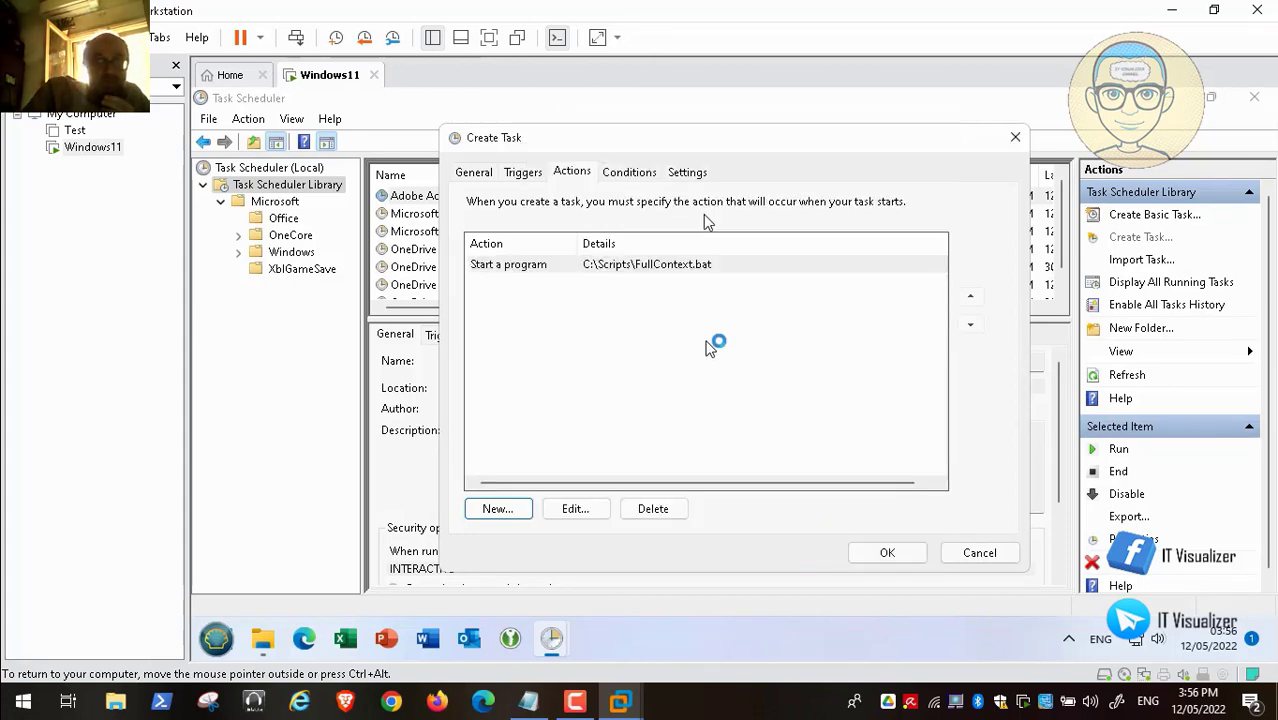
click(630, 173)
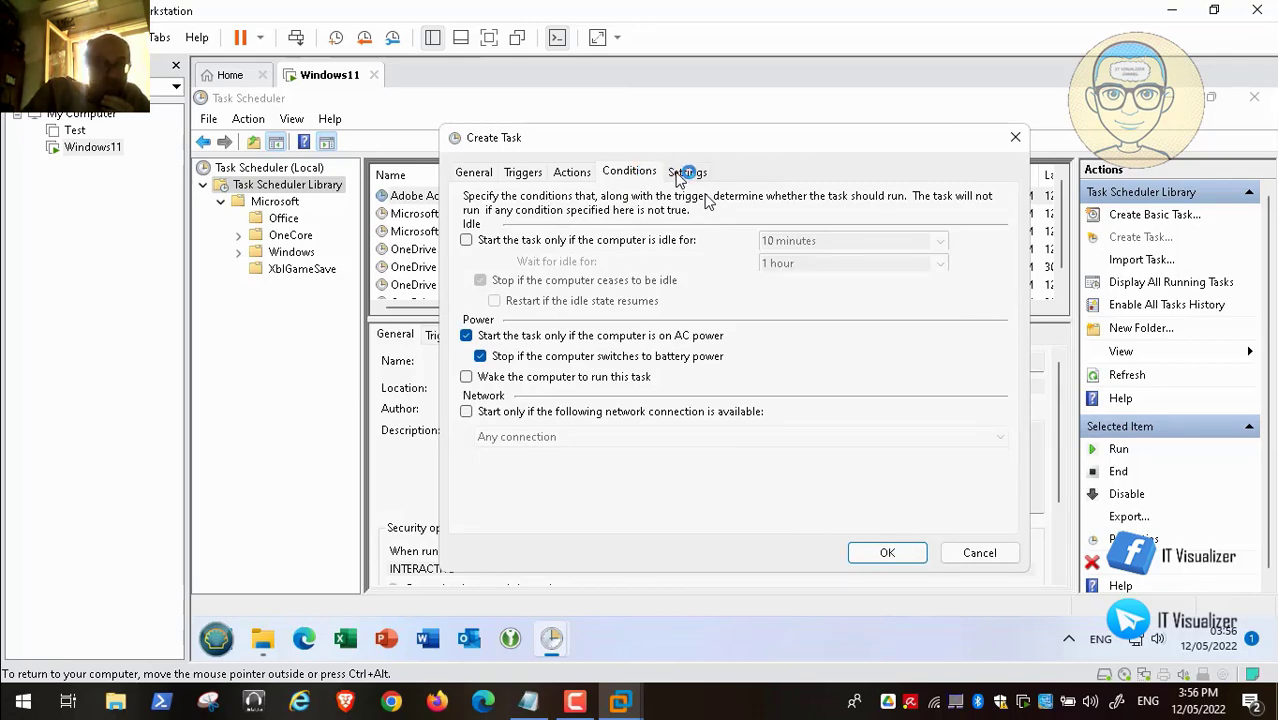
- Change the Full Context Menu task's existing trigger to begin At log on
click(686, 172)
click(660, 173)
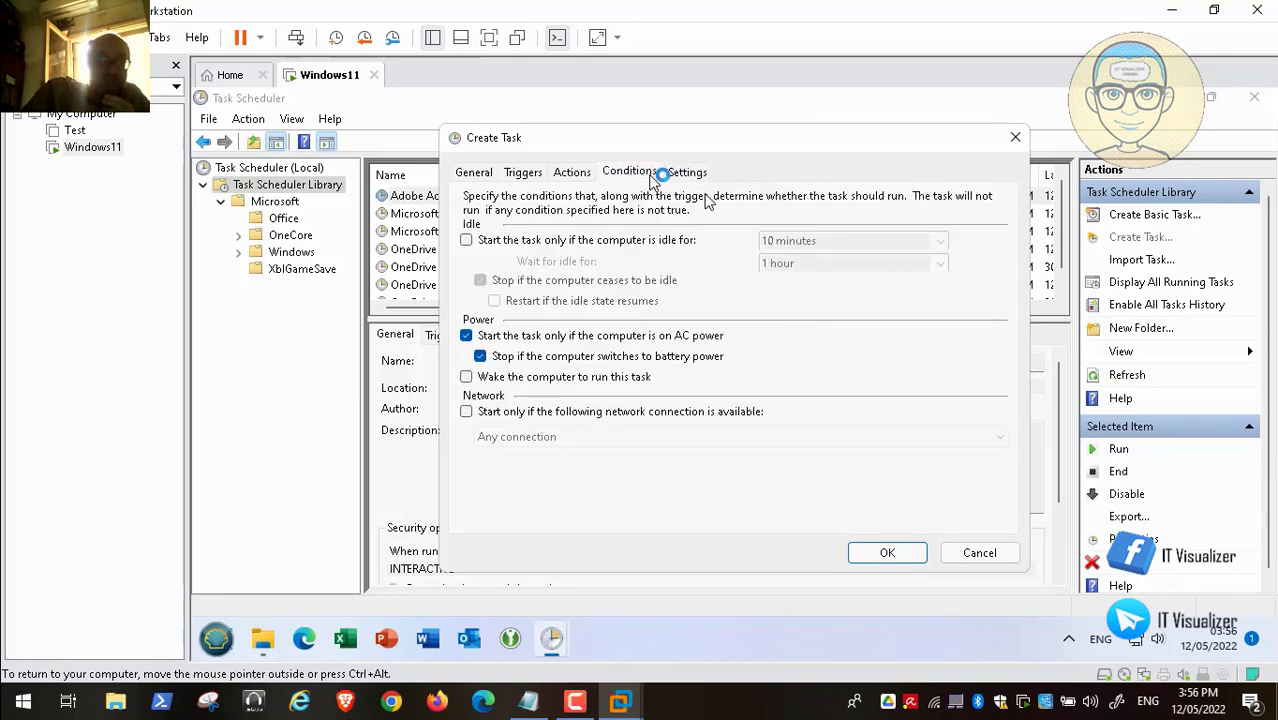
click(520, 174)
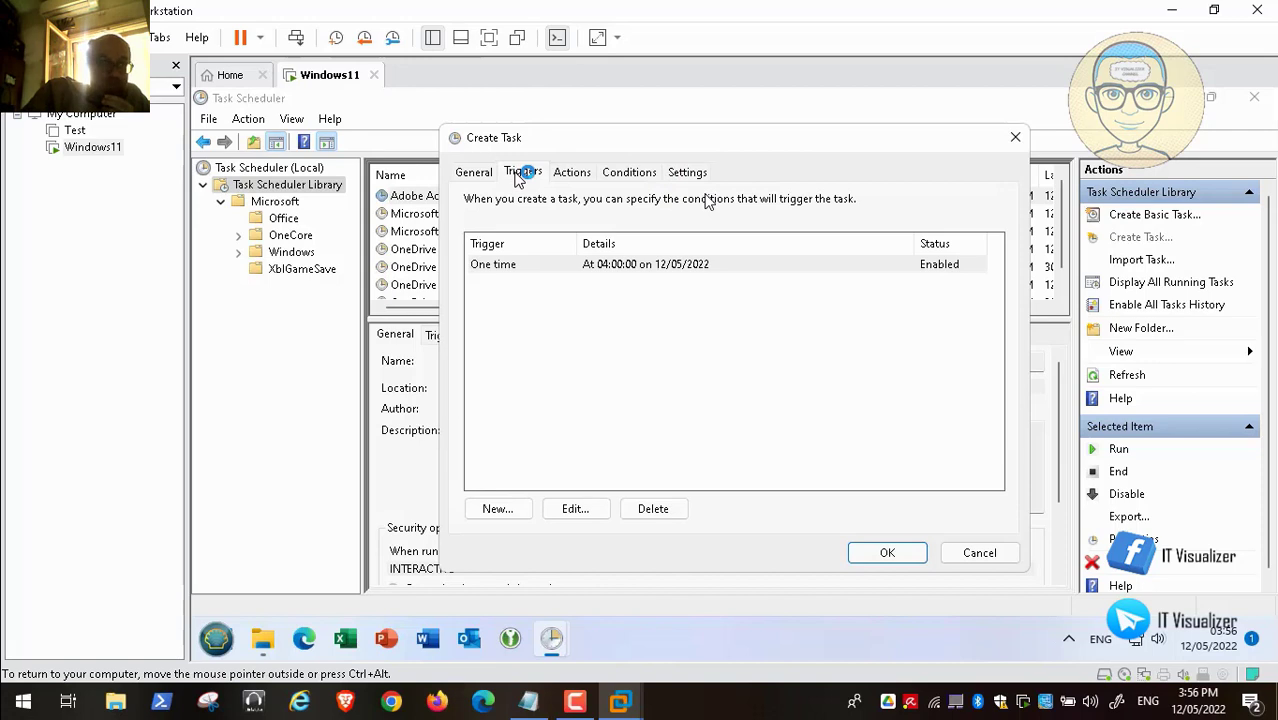
click(575, 508)
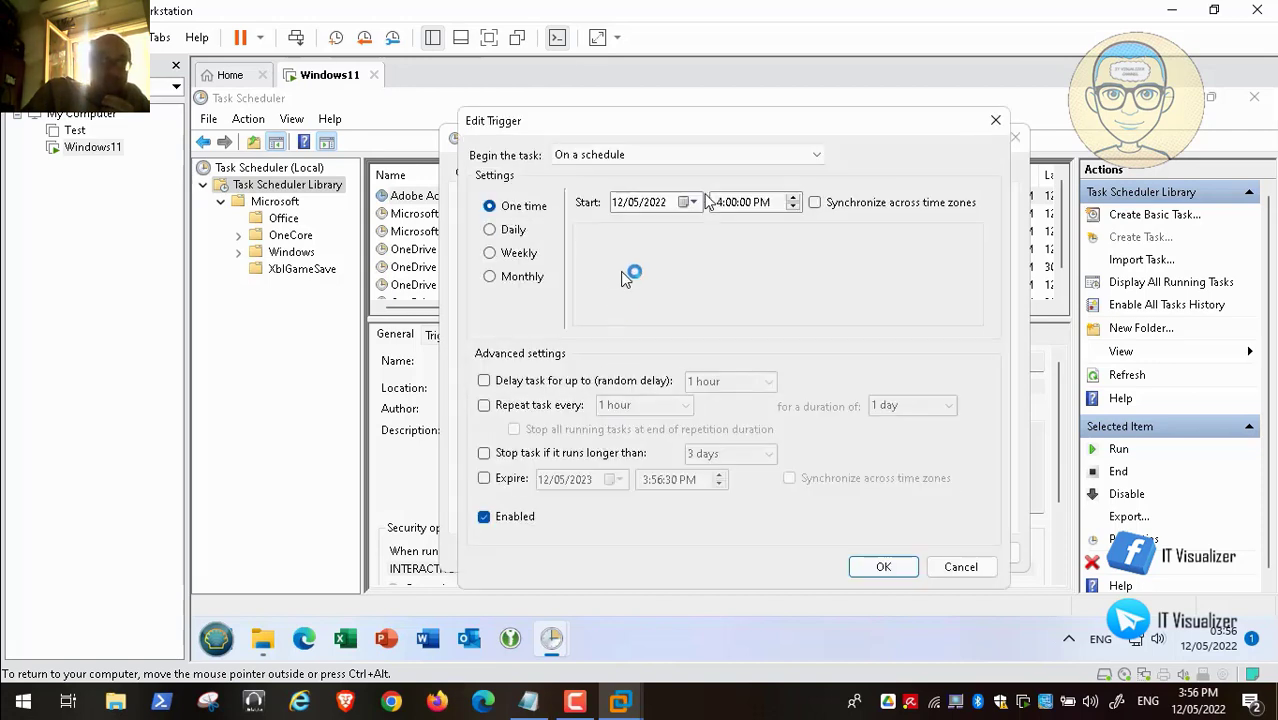
click(512, 230)
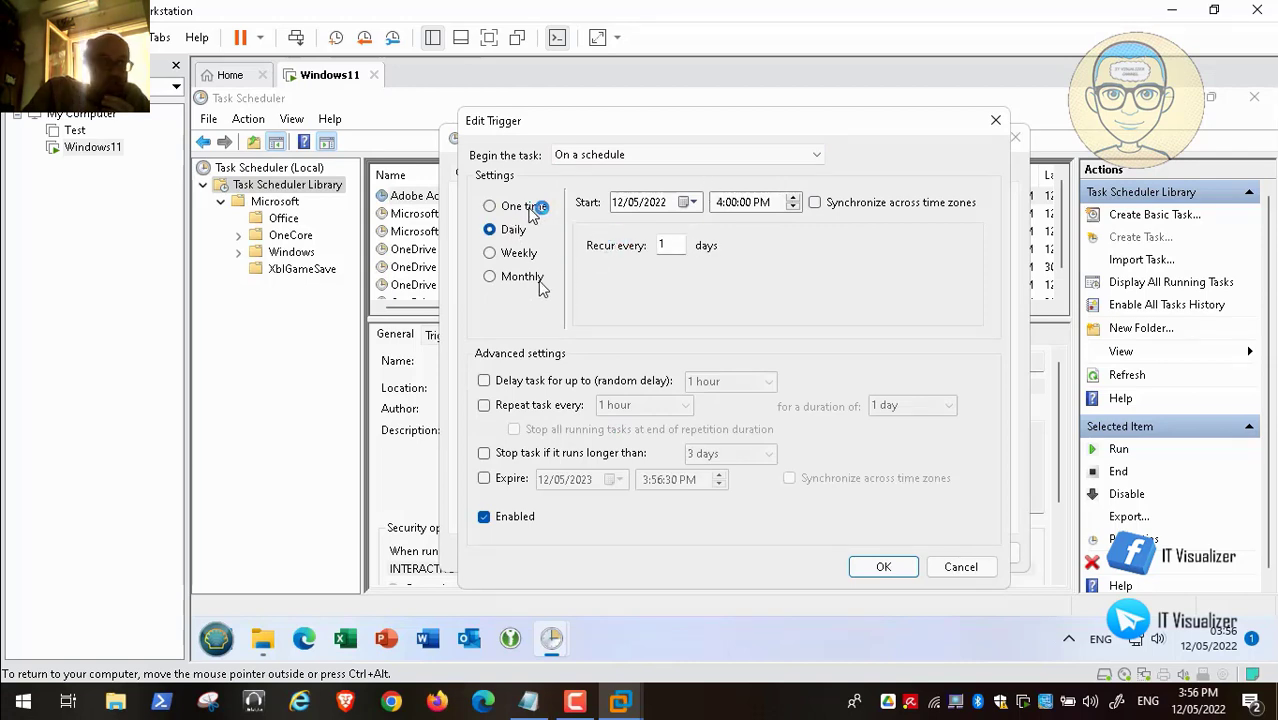
click(807, 155)
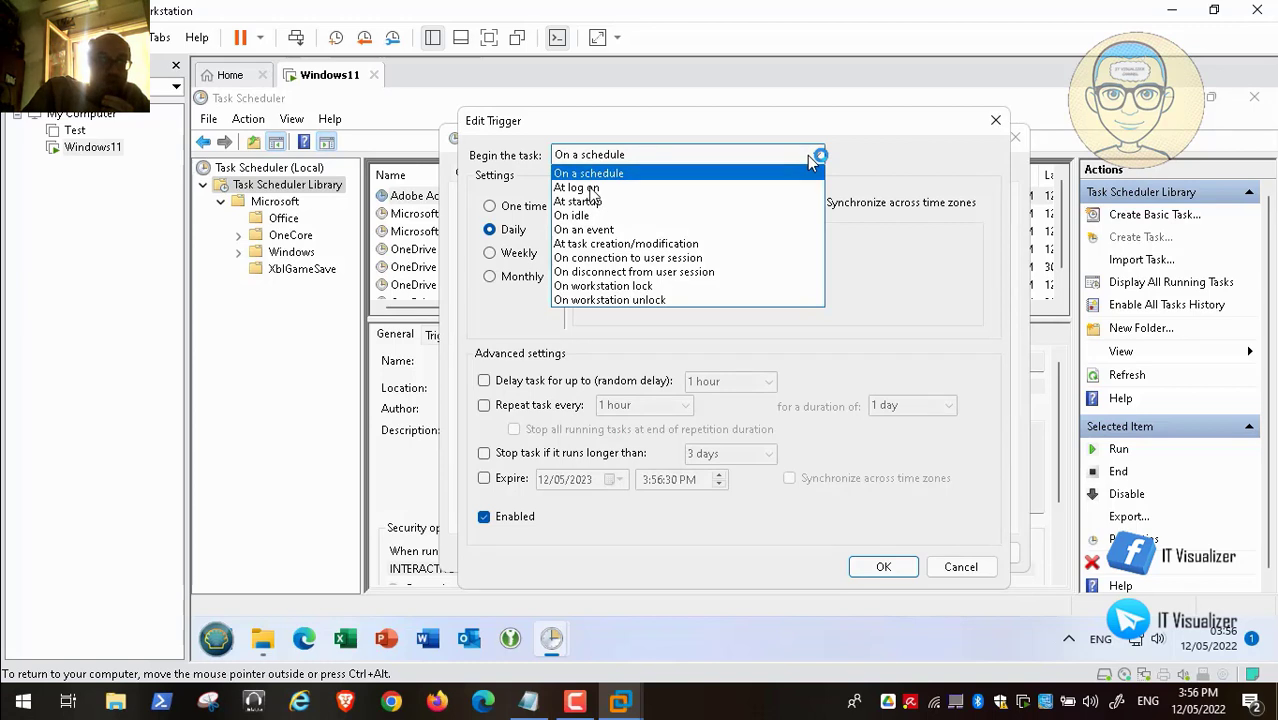
click(595, 188)
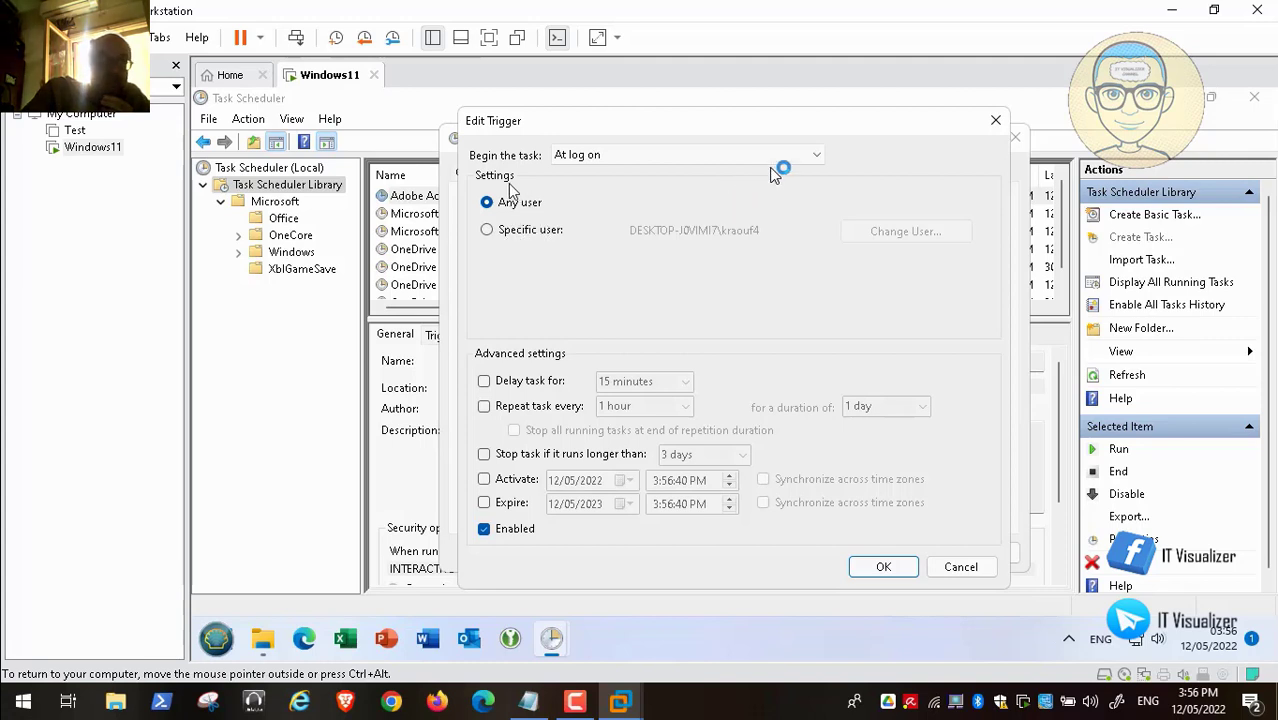
click(806, 157)
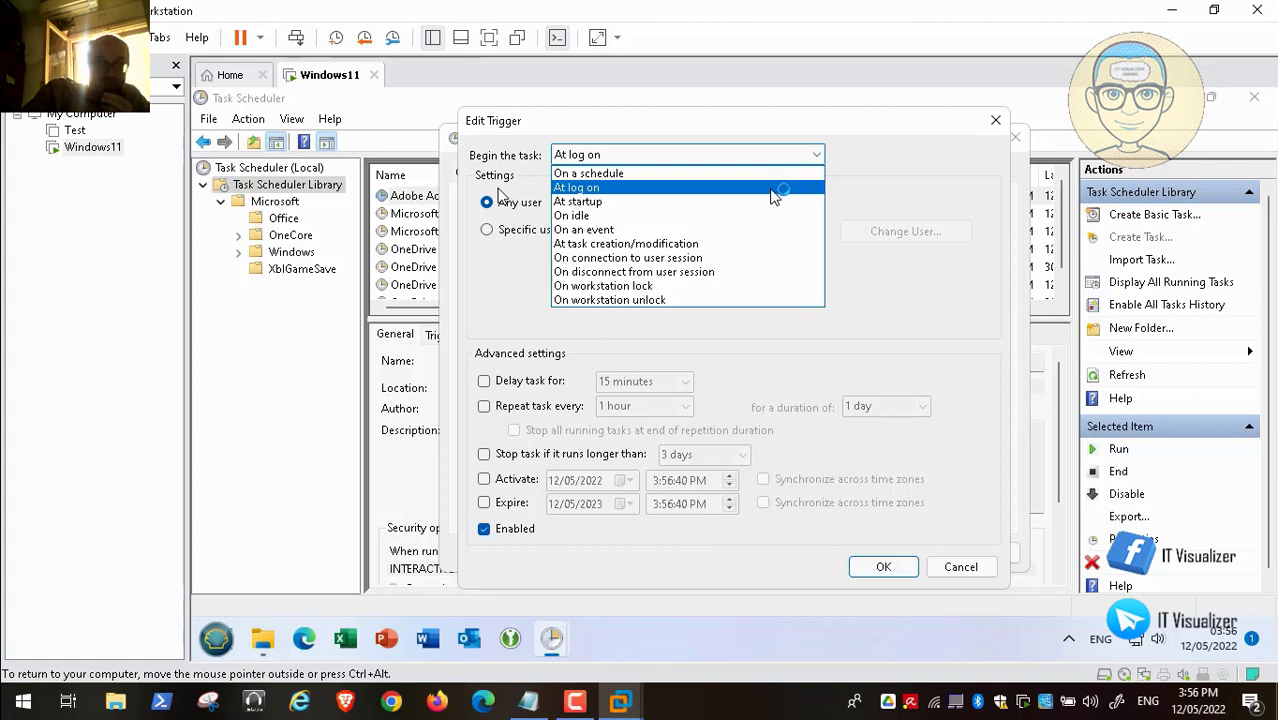
click(773, 190)
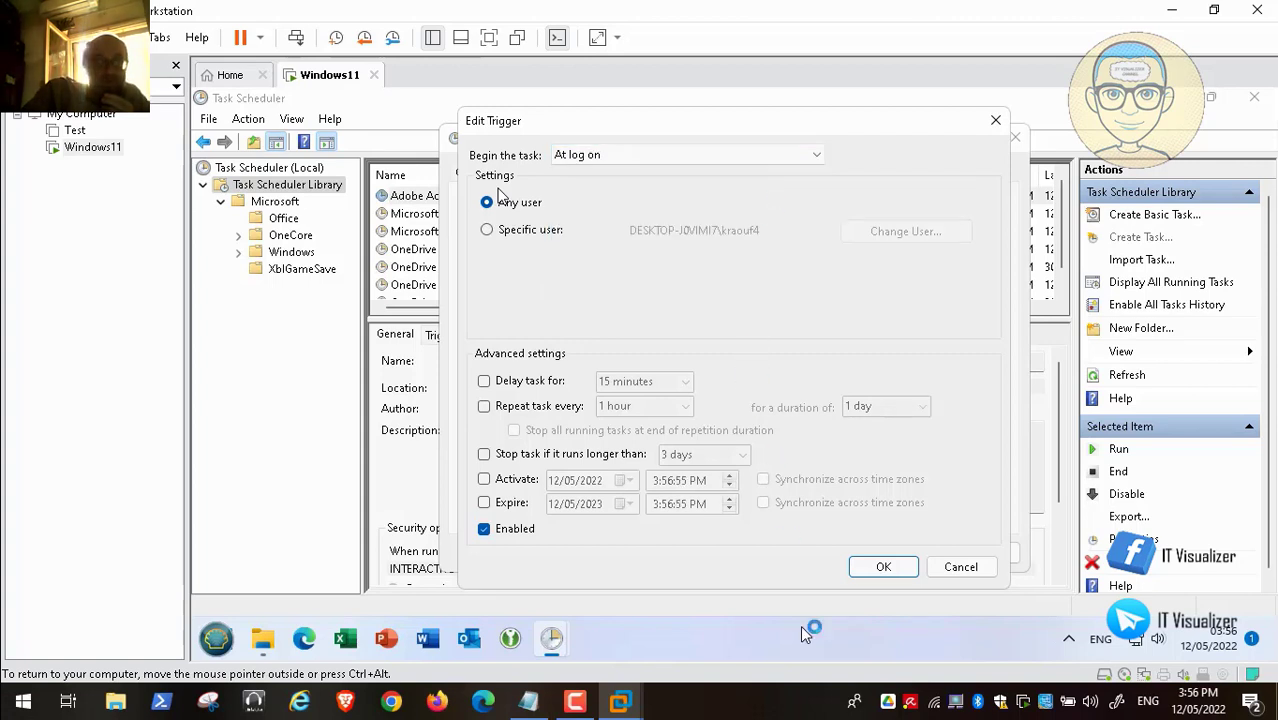
click(882, 567)
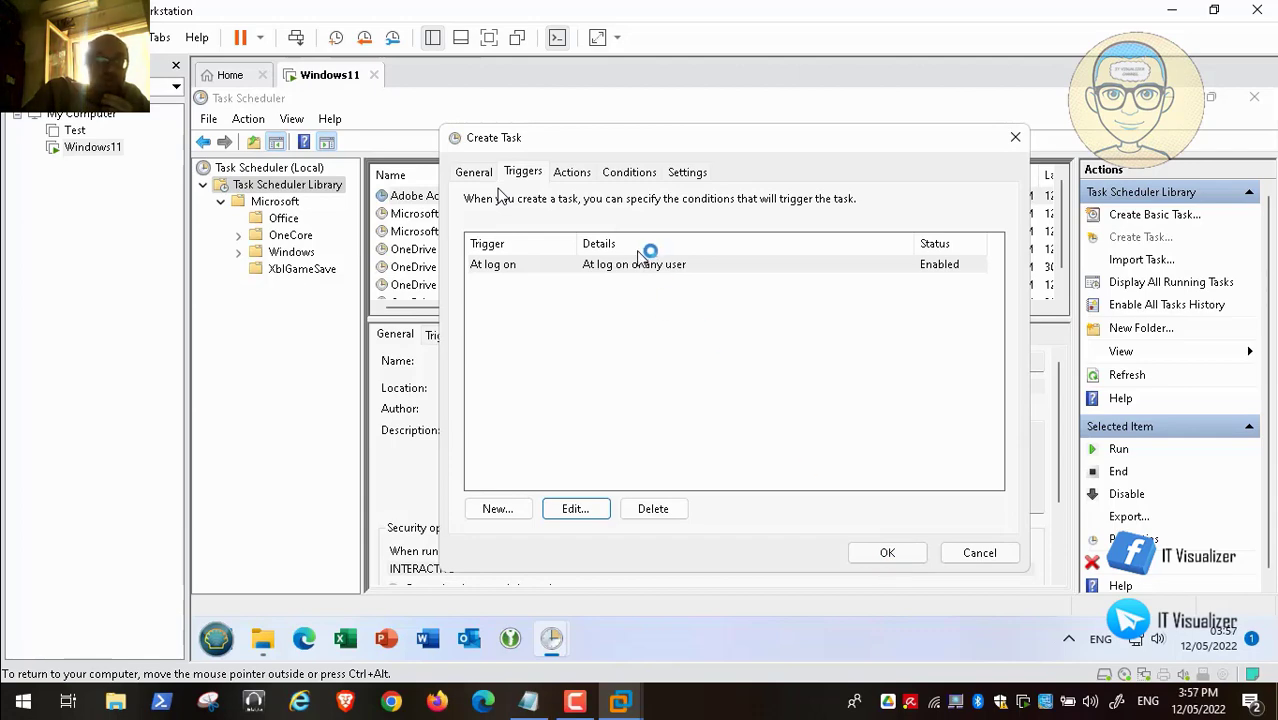
- Review the Actions, Conditions, Settings and General tabs, then save the Full Context Menu task
click(574, 176)
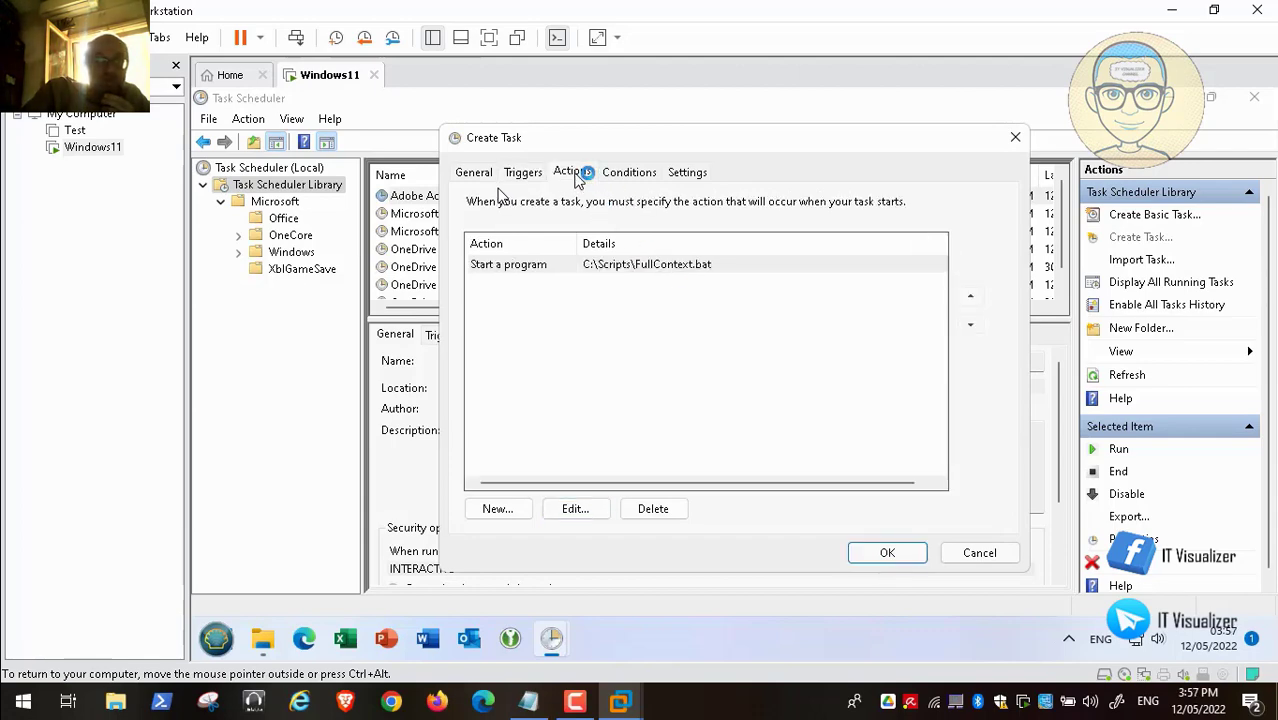
click(629, 173)
click(690, 174)
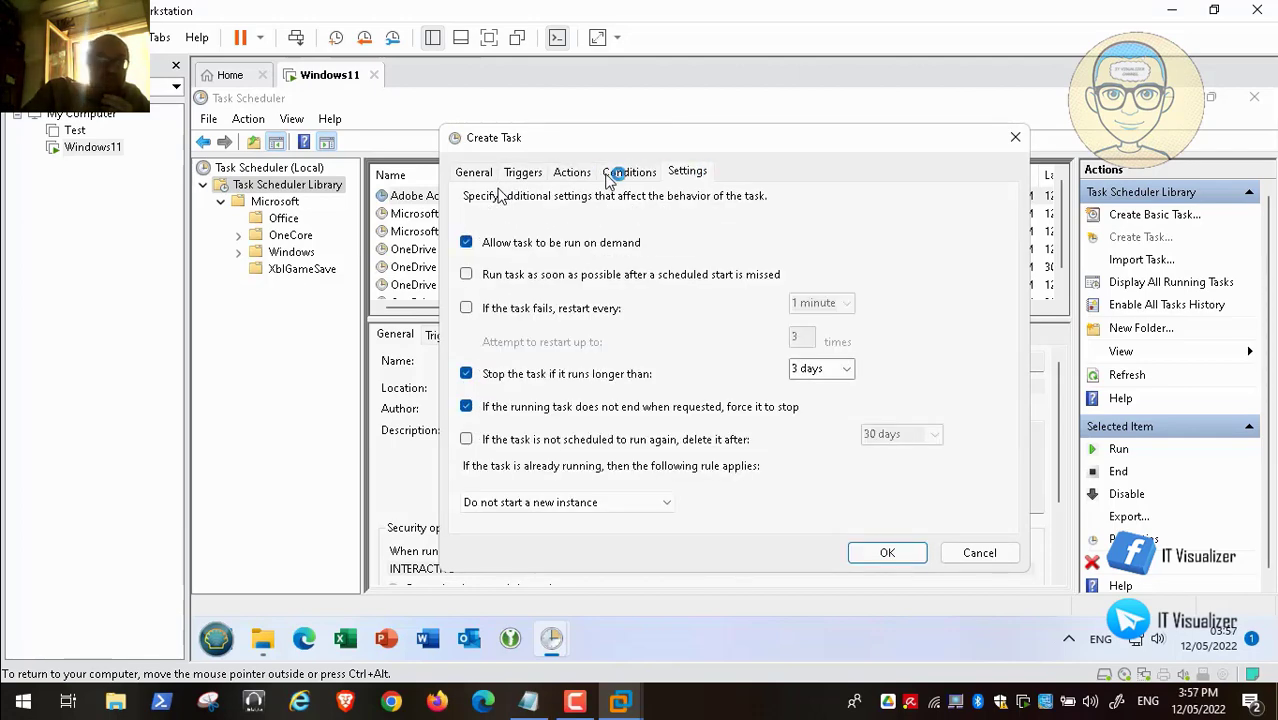
click(478, 172)
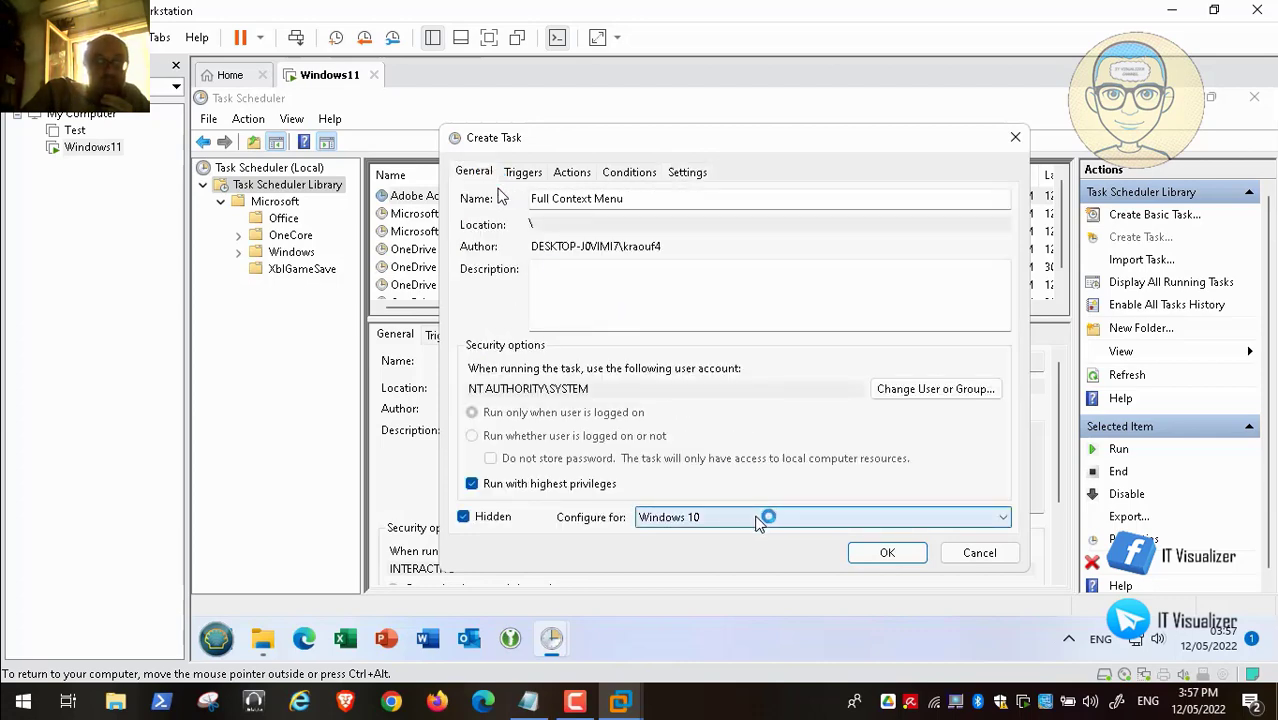
click(889, 556)
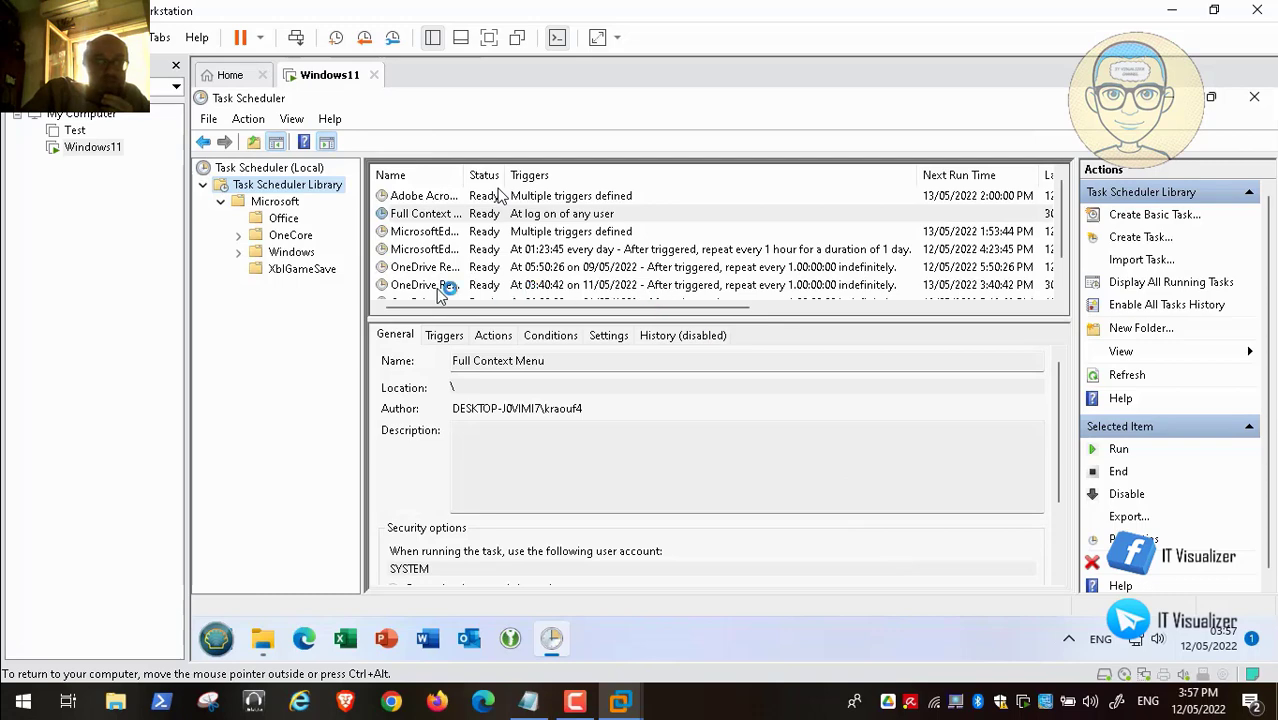
- Create another new task in the Task Scheduler Library that runs as SYSTEM
right_click(297, 193)
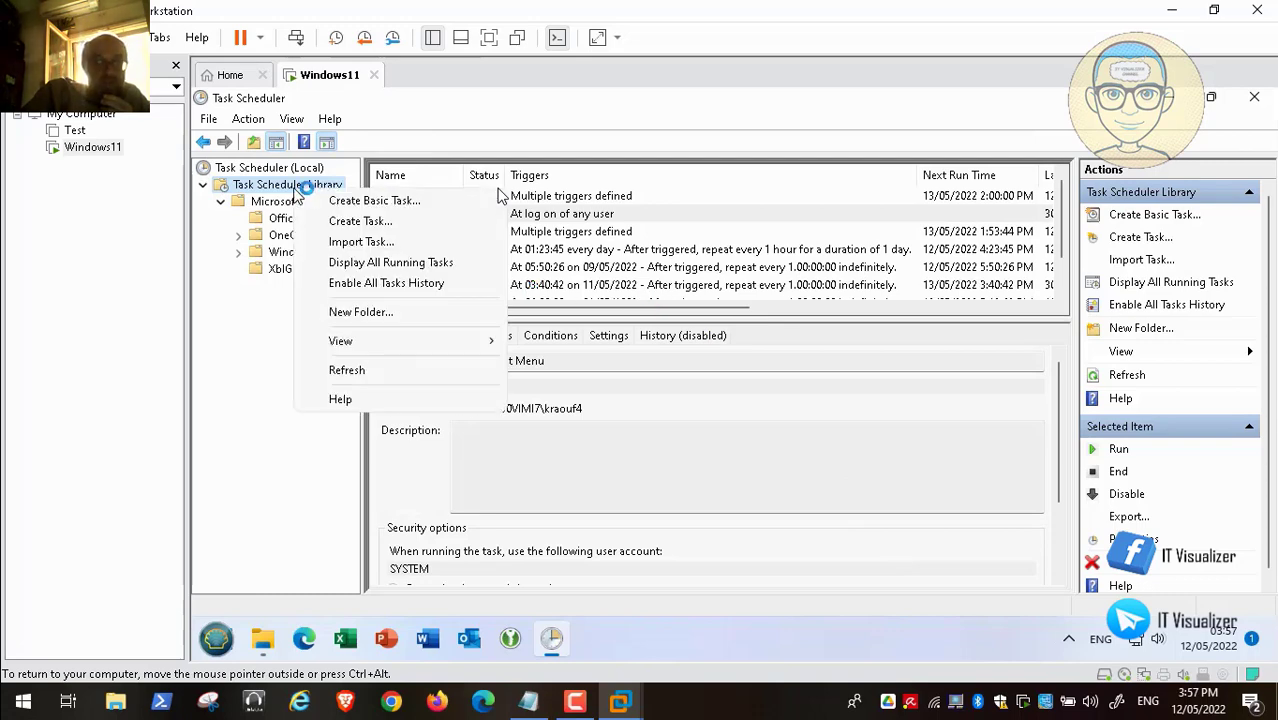
click(338, 222)
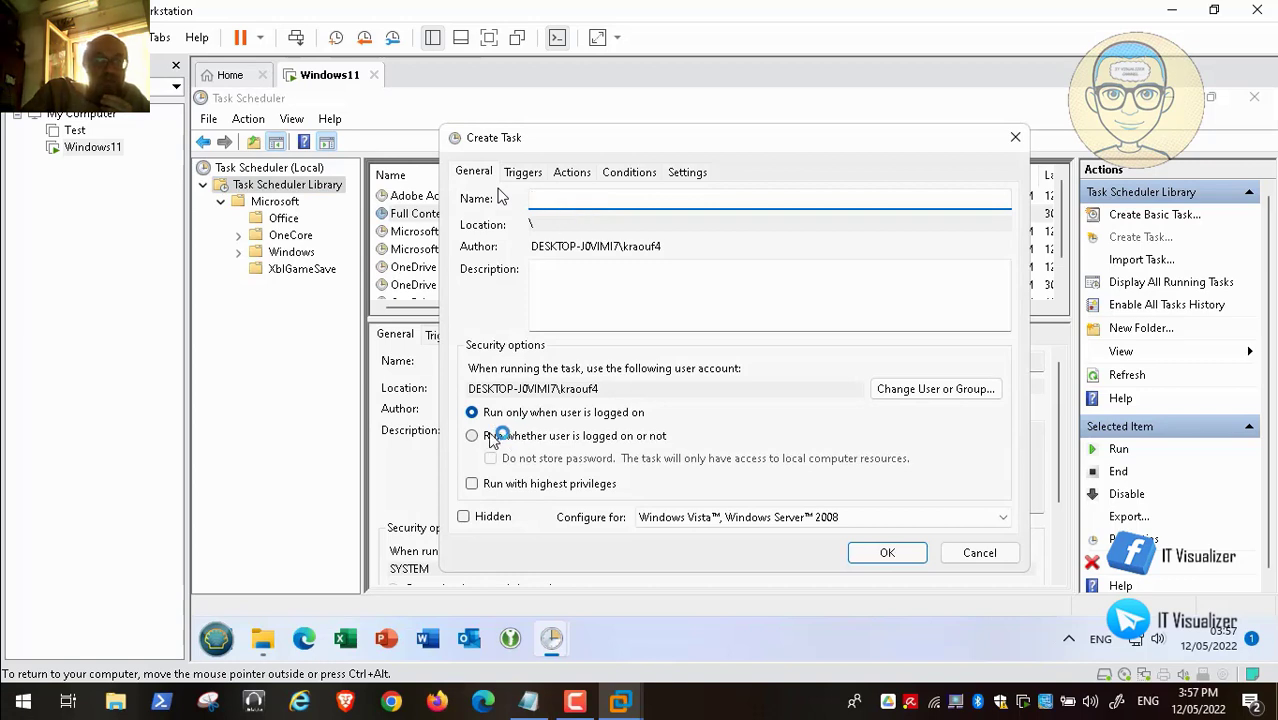
click(960, 388)
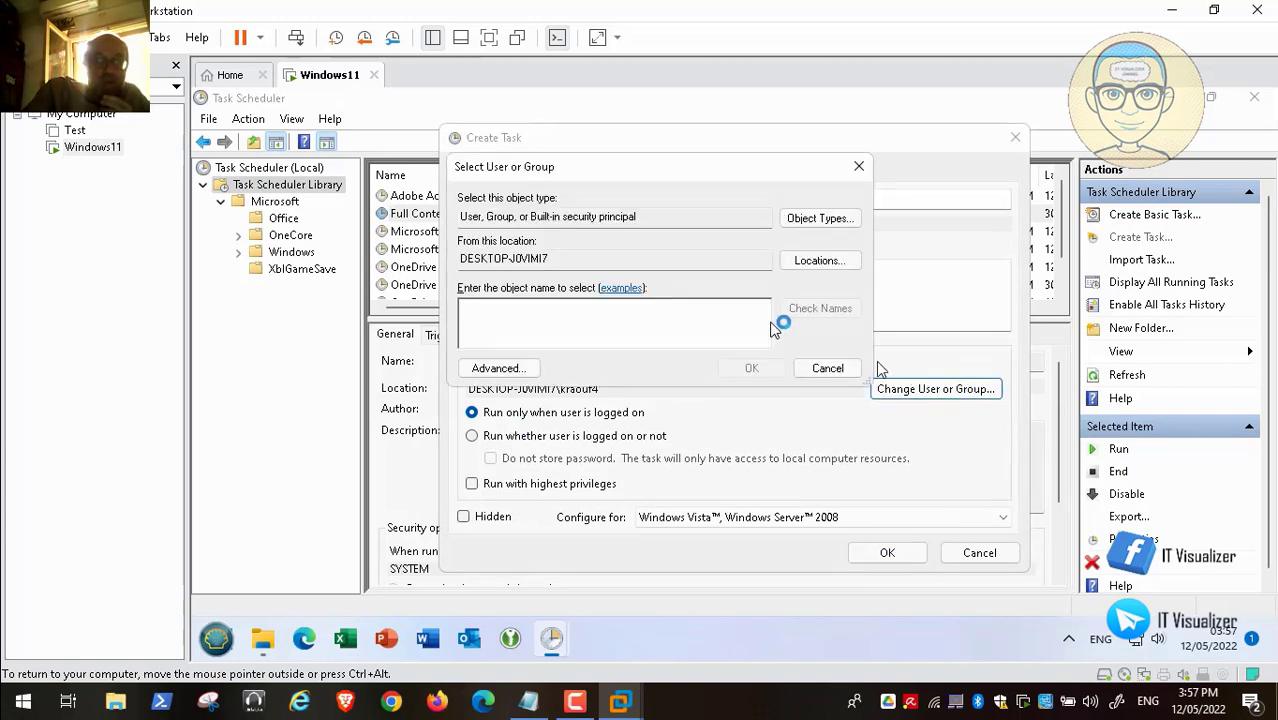
text(system)
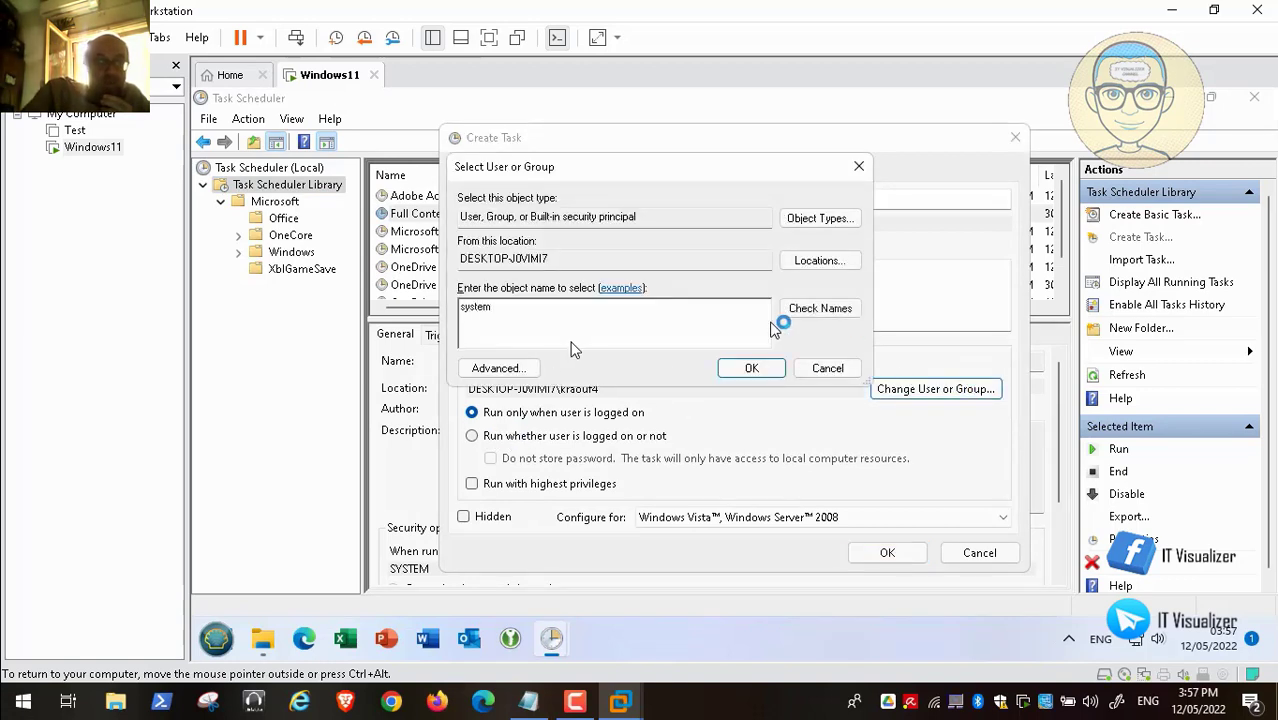
click(831, 312)
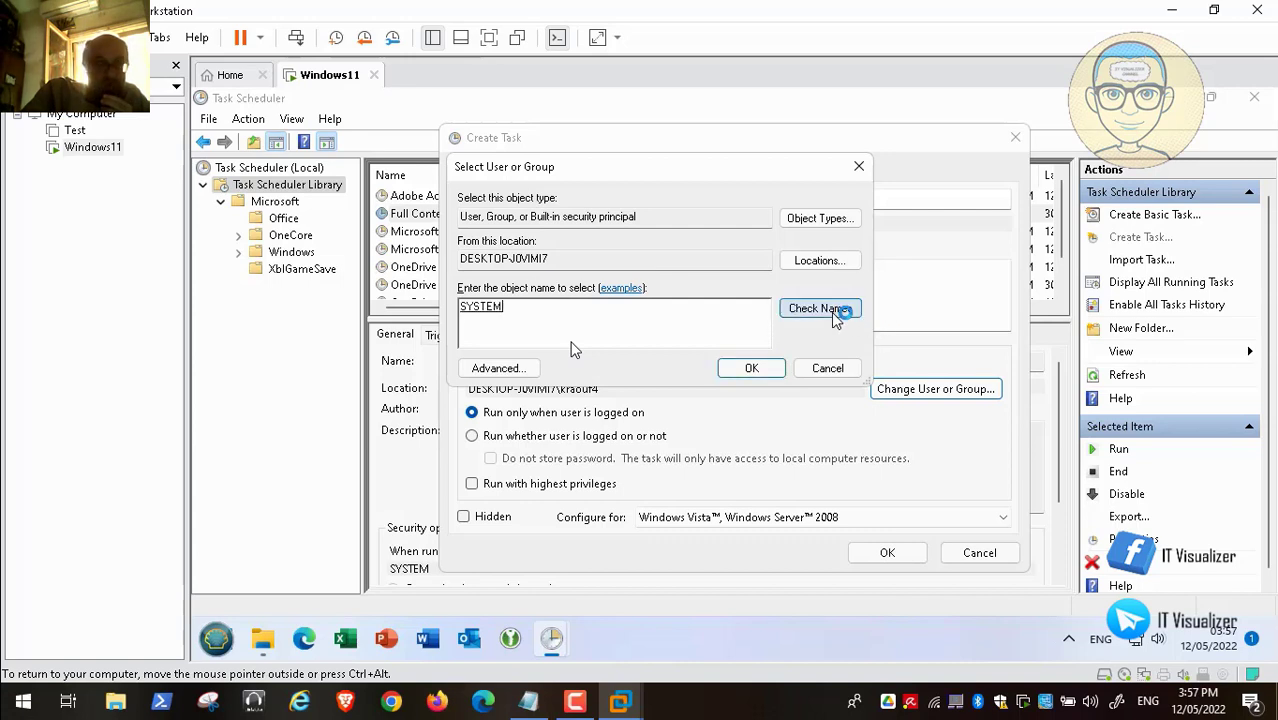
click(756, 367)
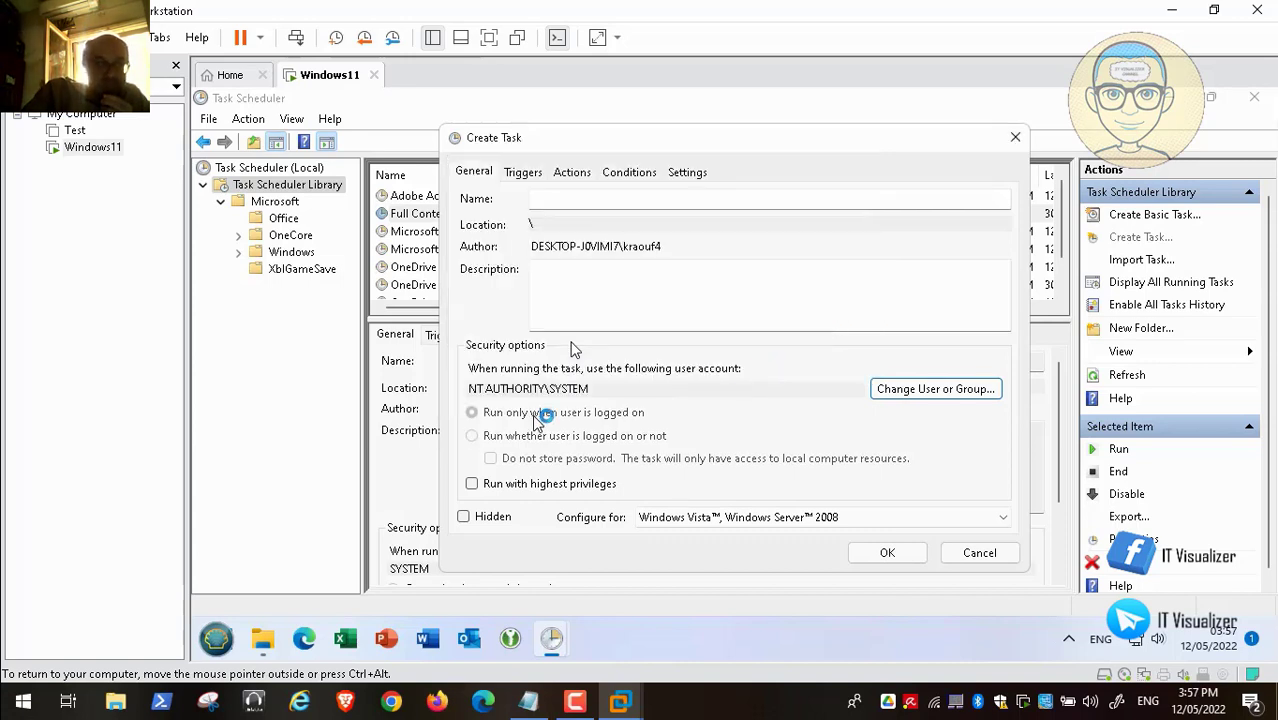
- Make the new task hidden and configure it for Windows 10
click(470, 514)
click(805, 517)
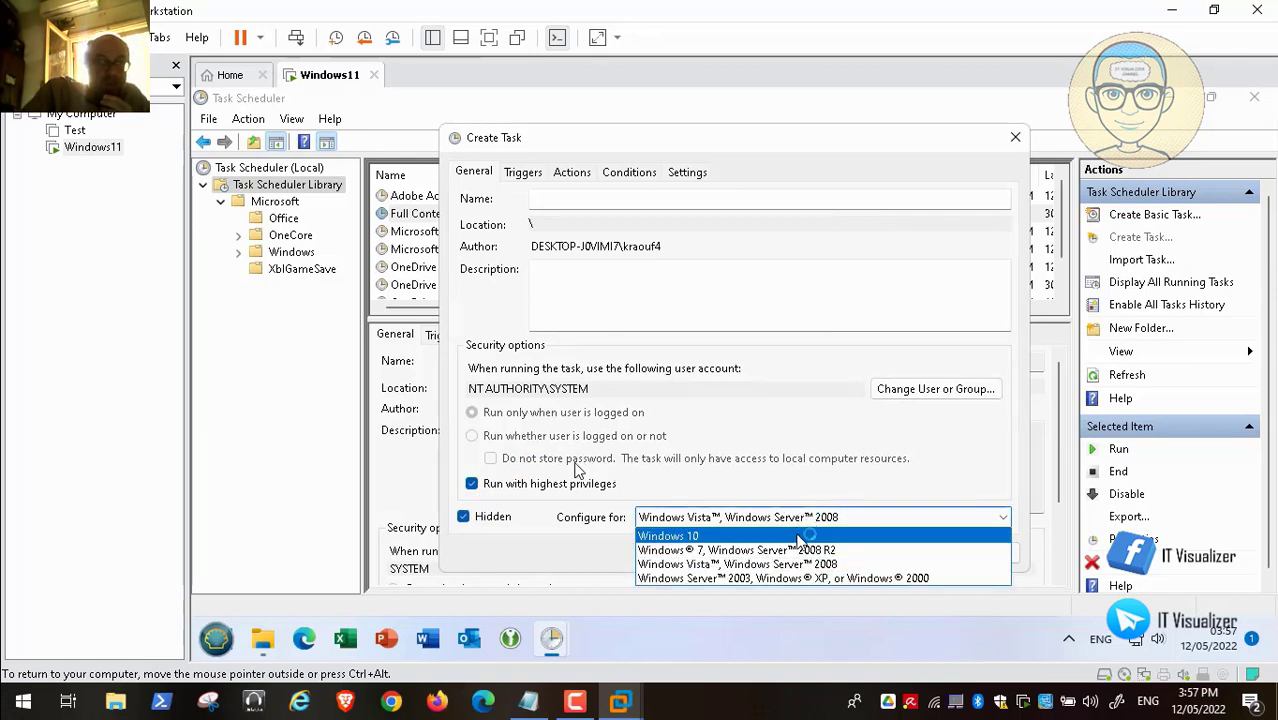
click(805, 536)
click(530, 173)
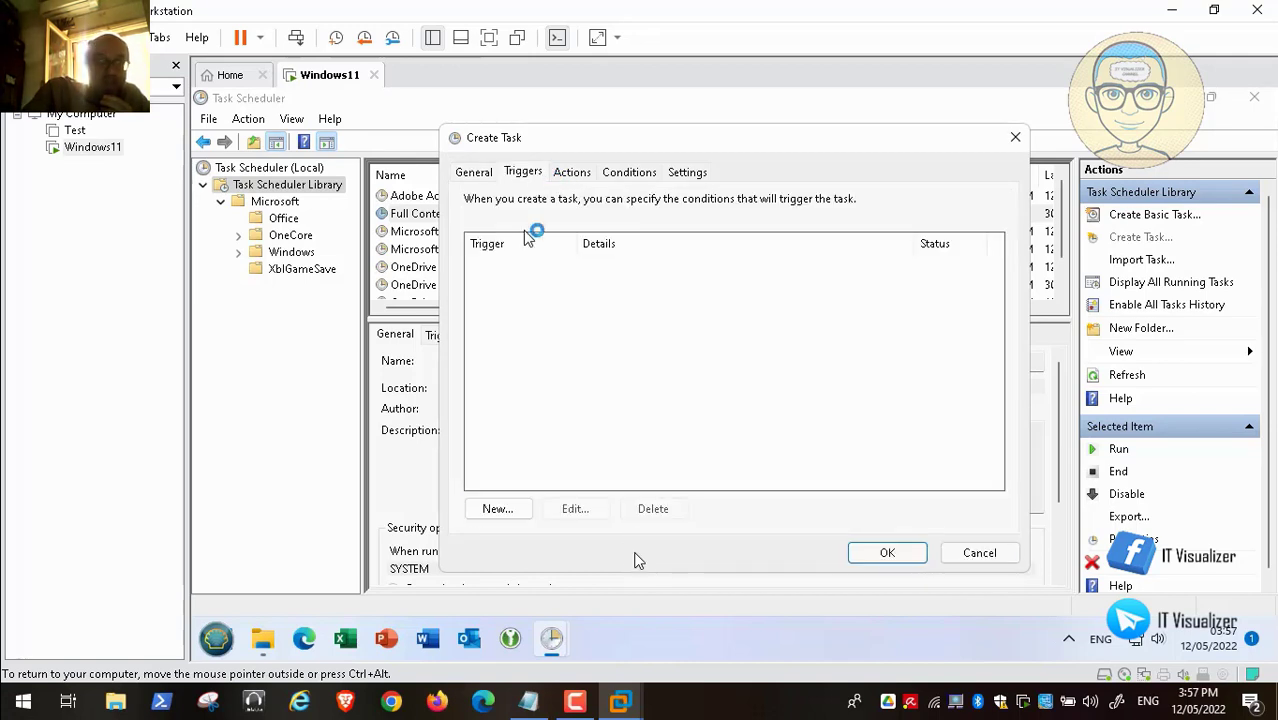
- Add a new trigger that begins the task At log on for any user
click(505, 508)
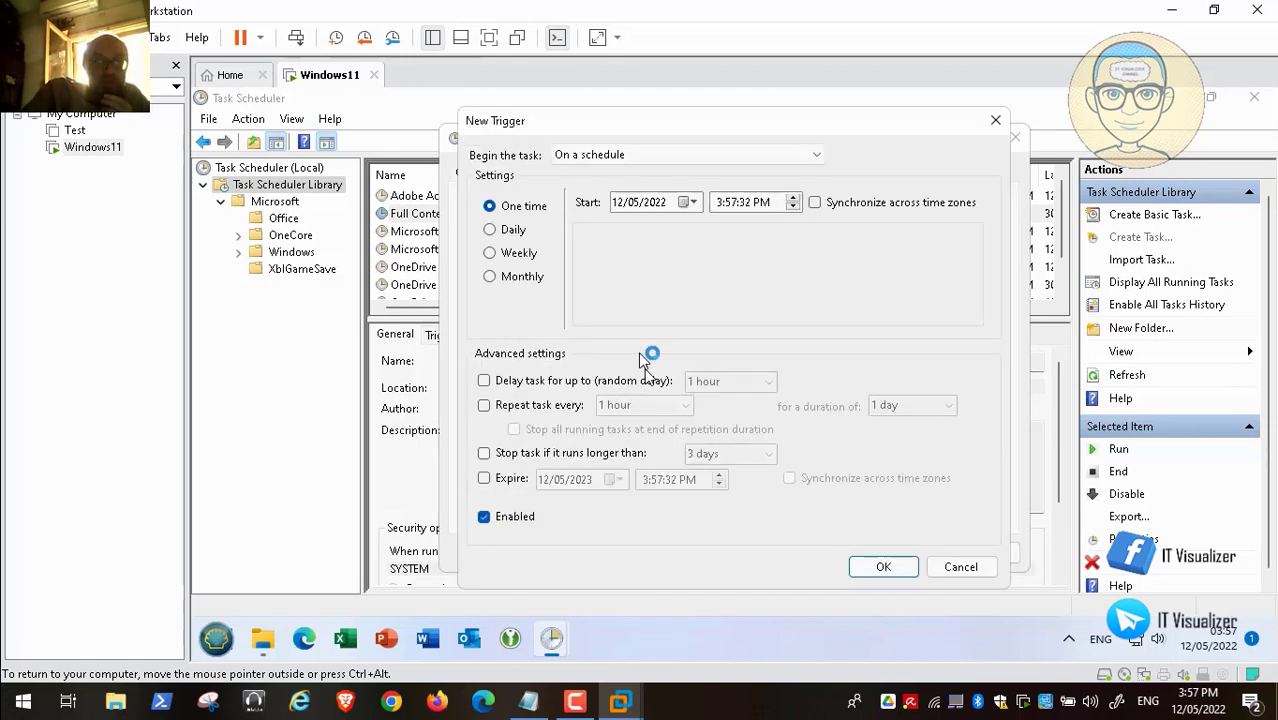
click(816, 155)
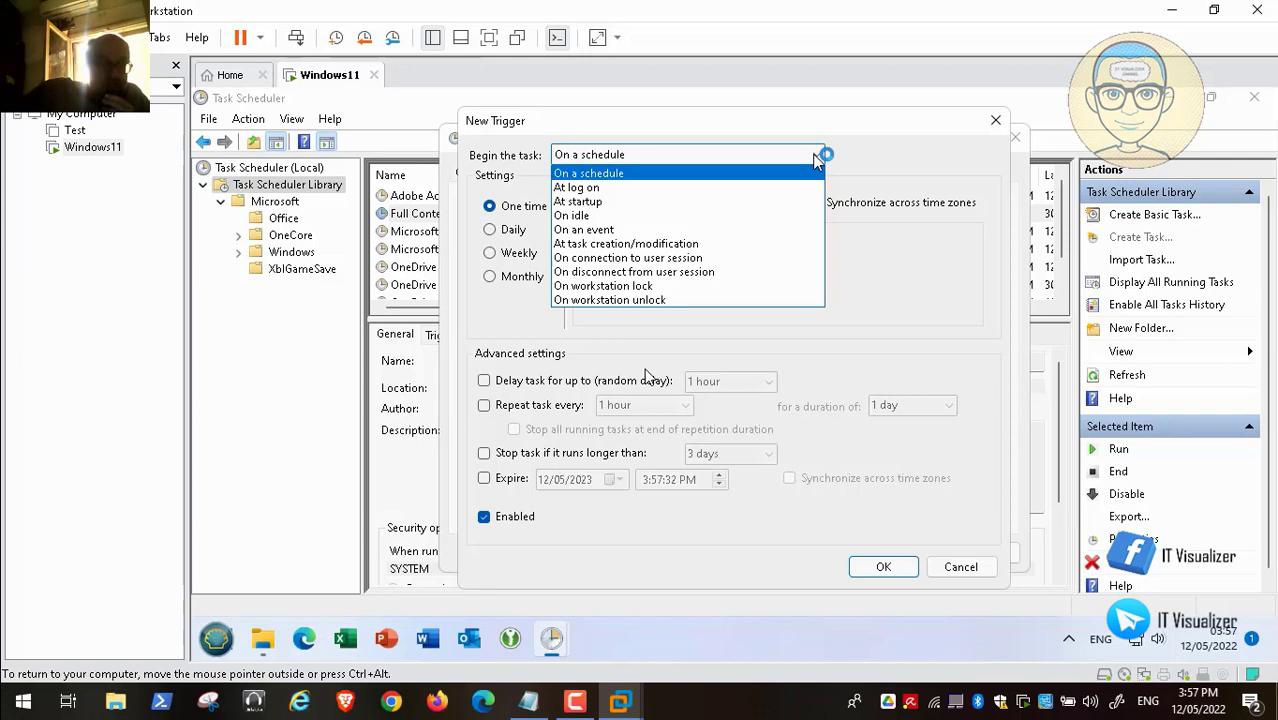
click(617, 190)
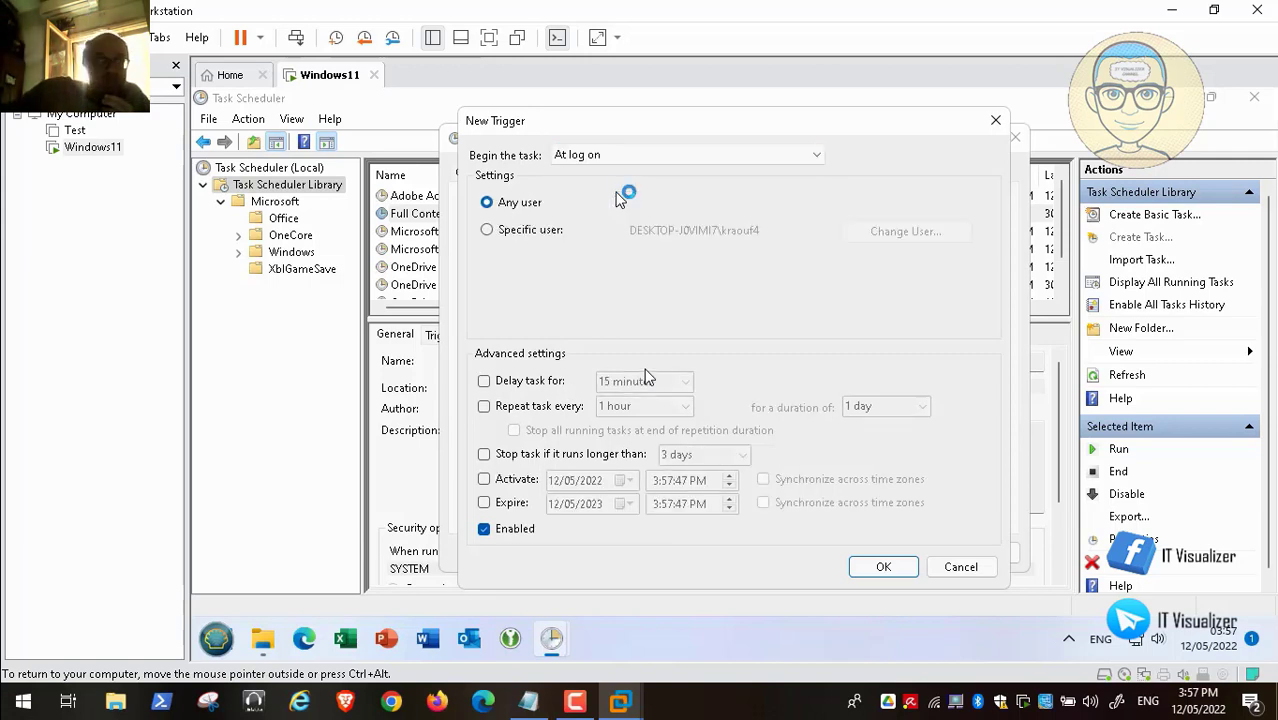
click(703, 158)
click(680, 171)
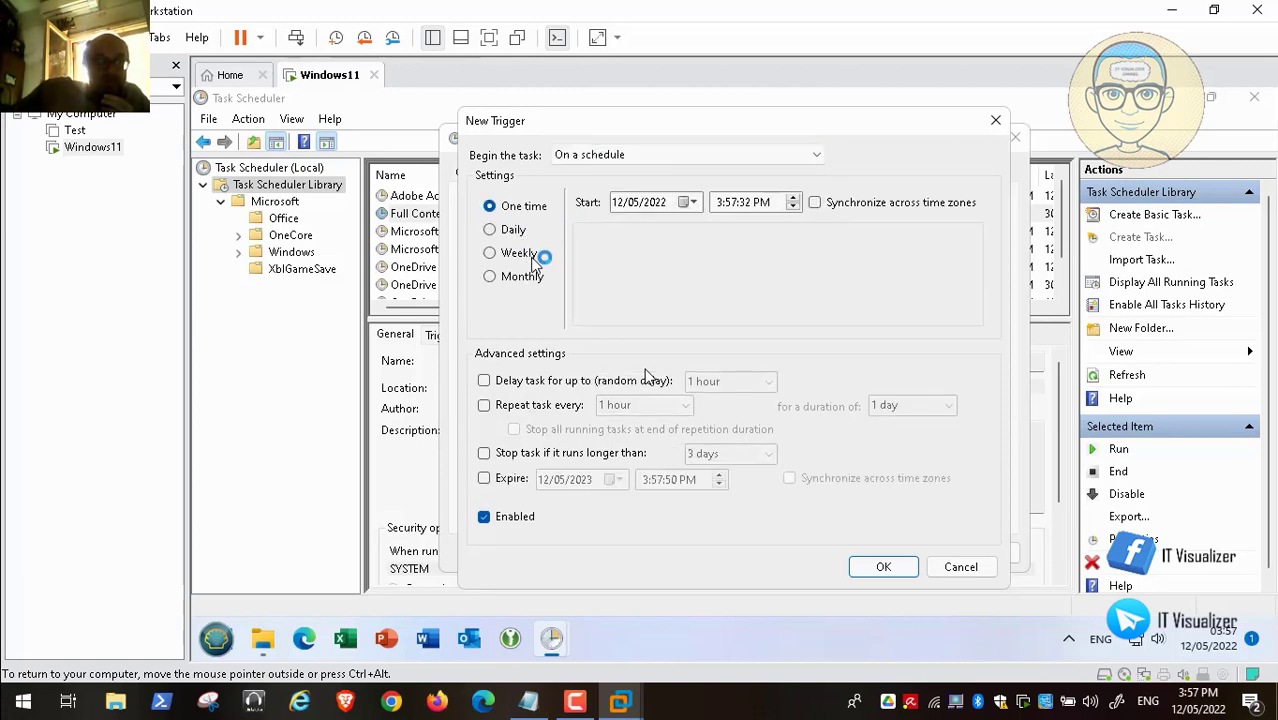
click(700, 155)
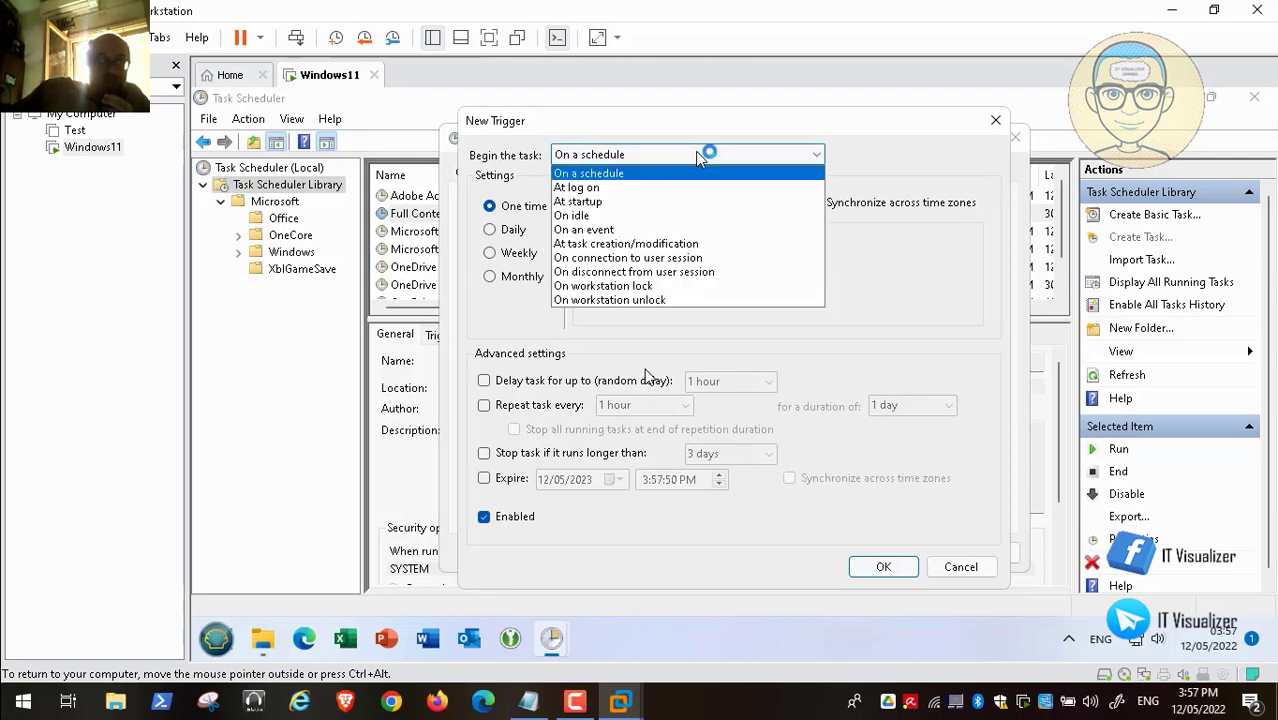
click(693, 187)
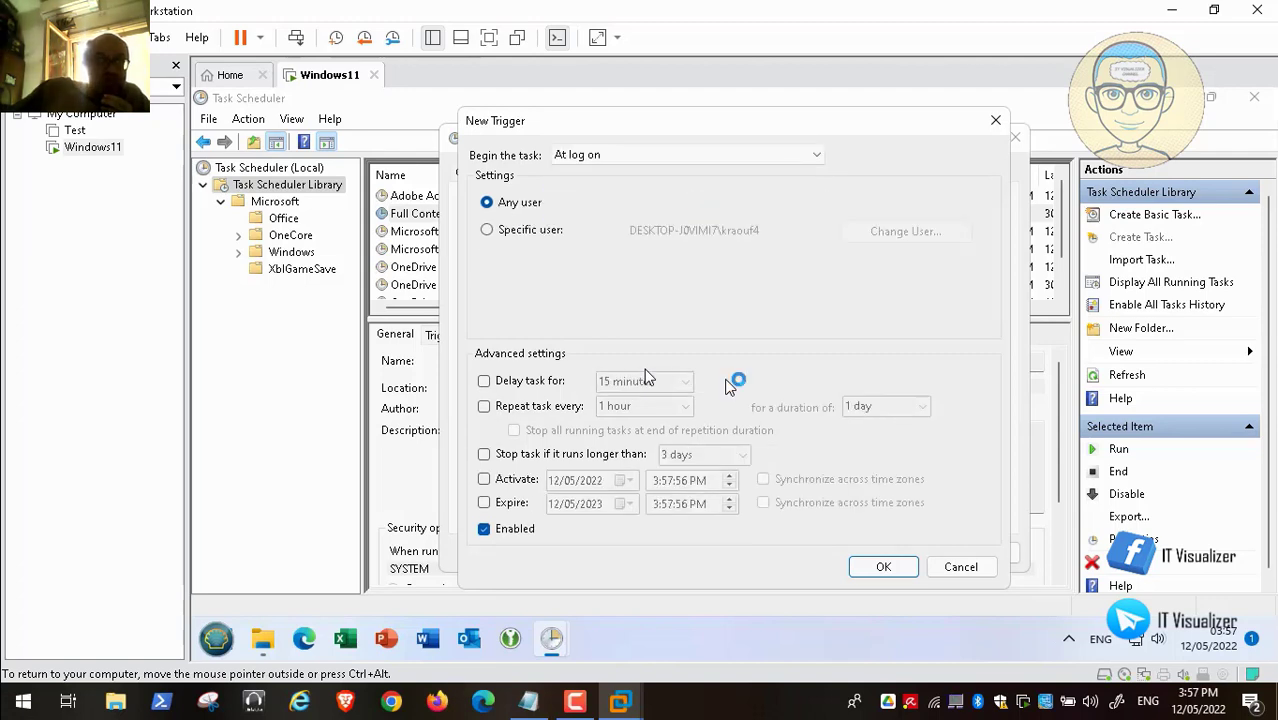
click(882, 567)
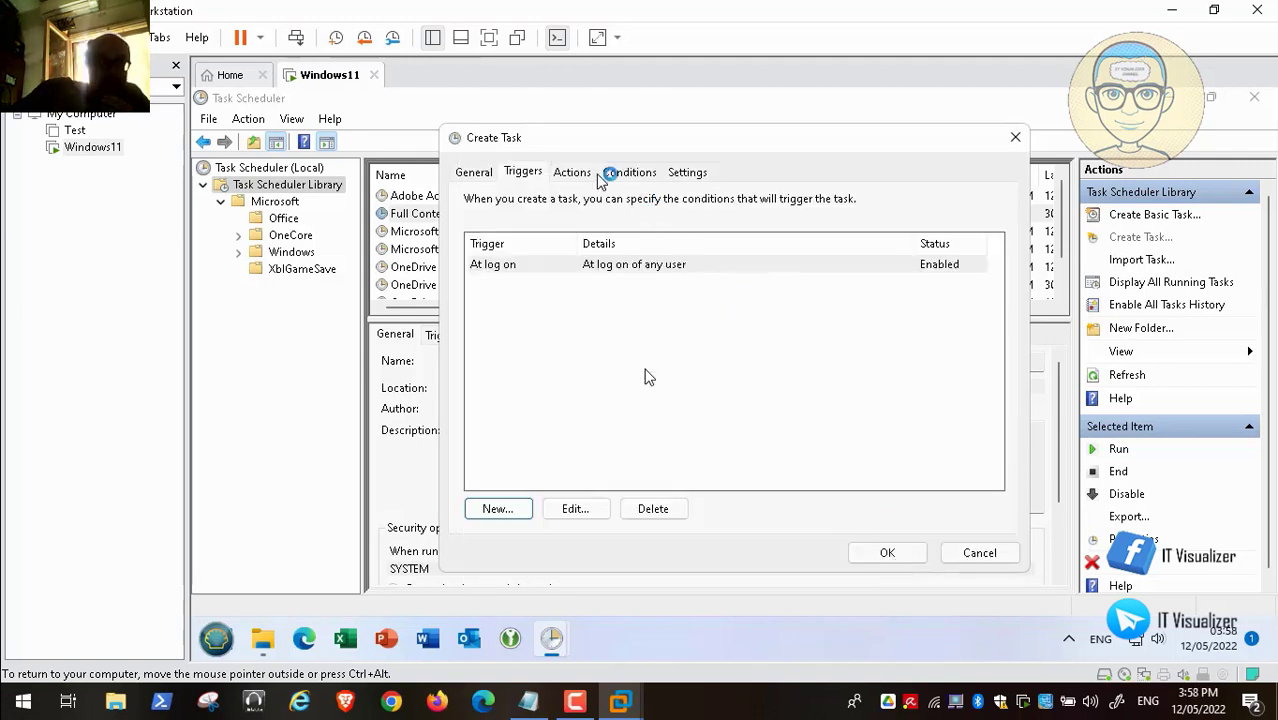
- Add an action that starts the program C:\Scripts\Clean.bat
click(571, 172)
click(510, 510)
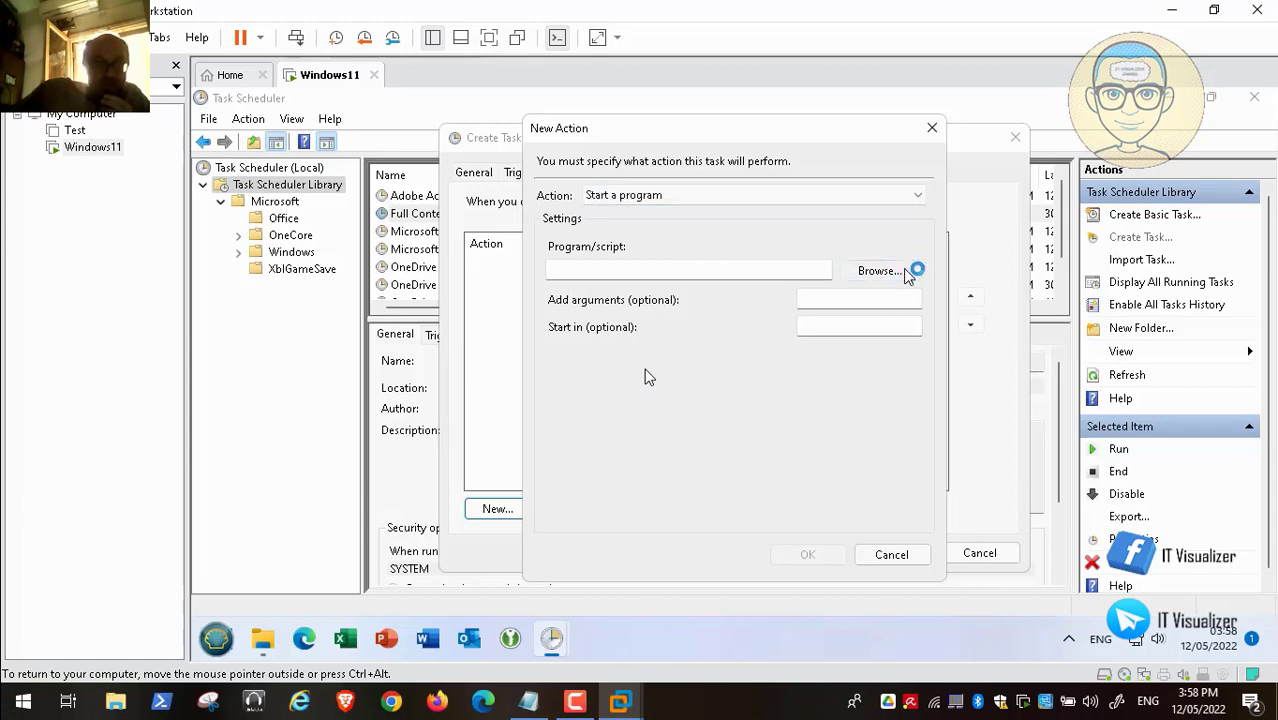
click(905, 272)
click(762, 288)
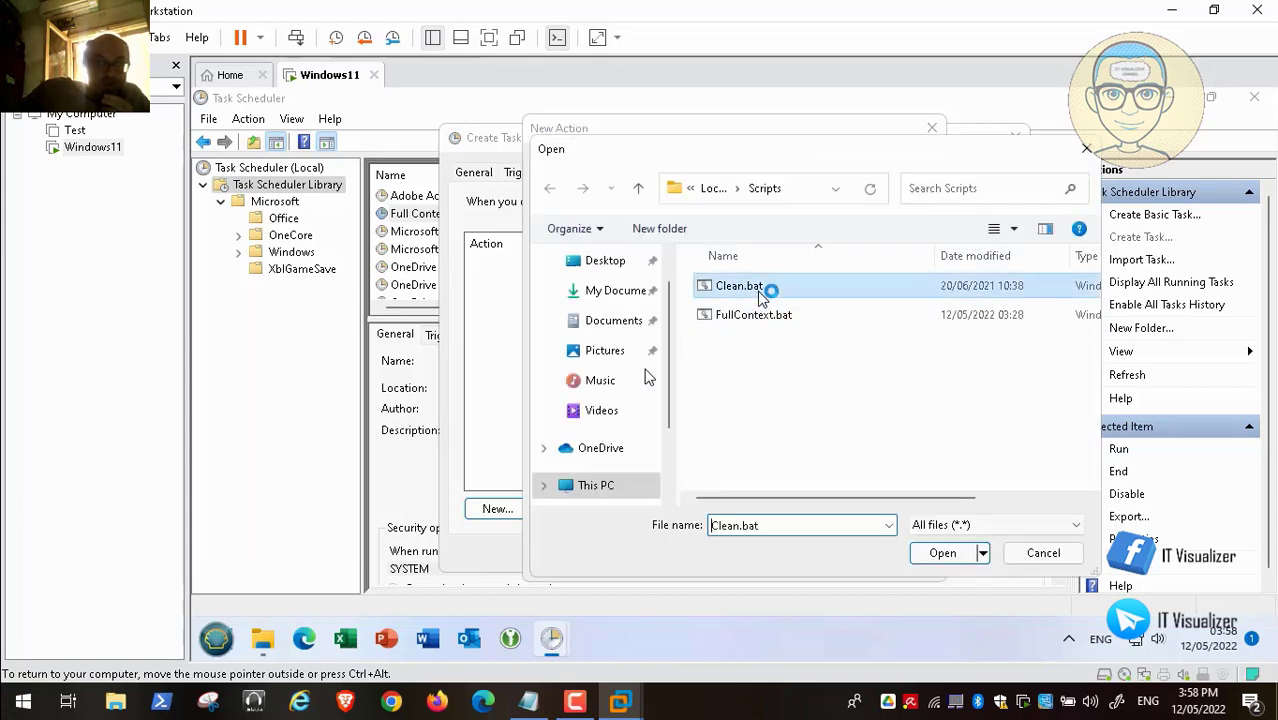
click(945, 553)
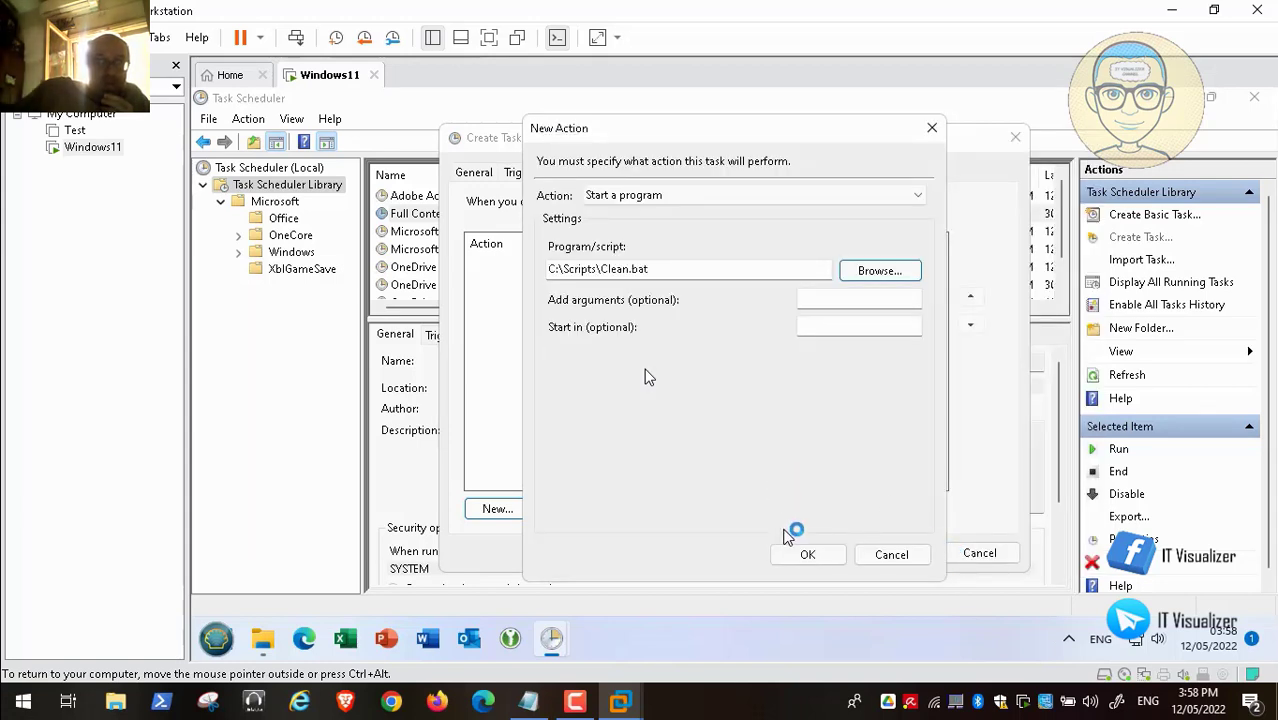
click(807, 554)
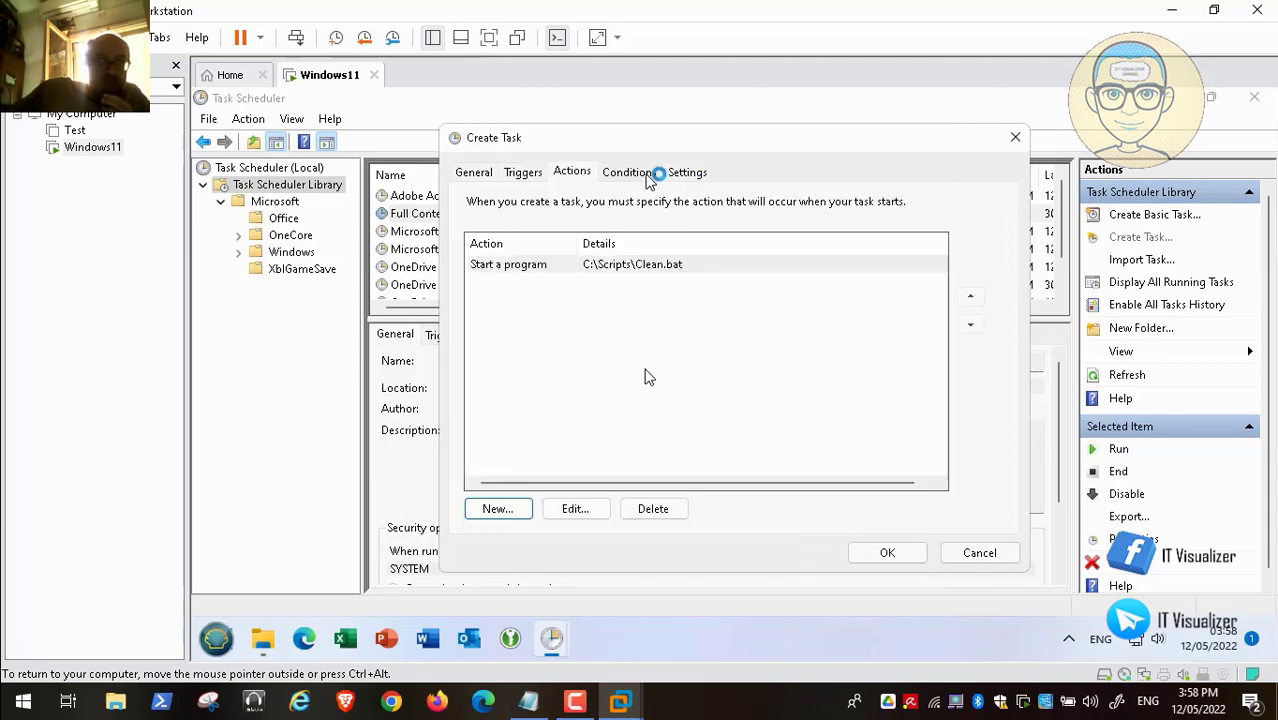
- Name the task Clean Temp and save it to the task library
click(655, 173)
click(686, 172)
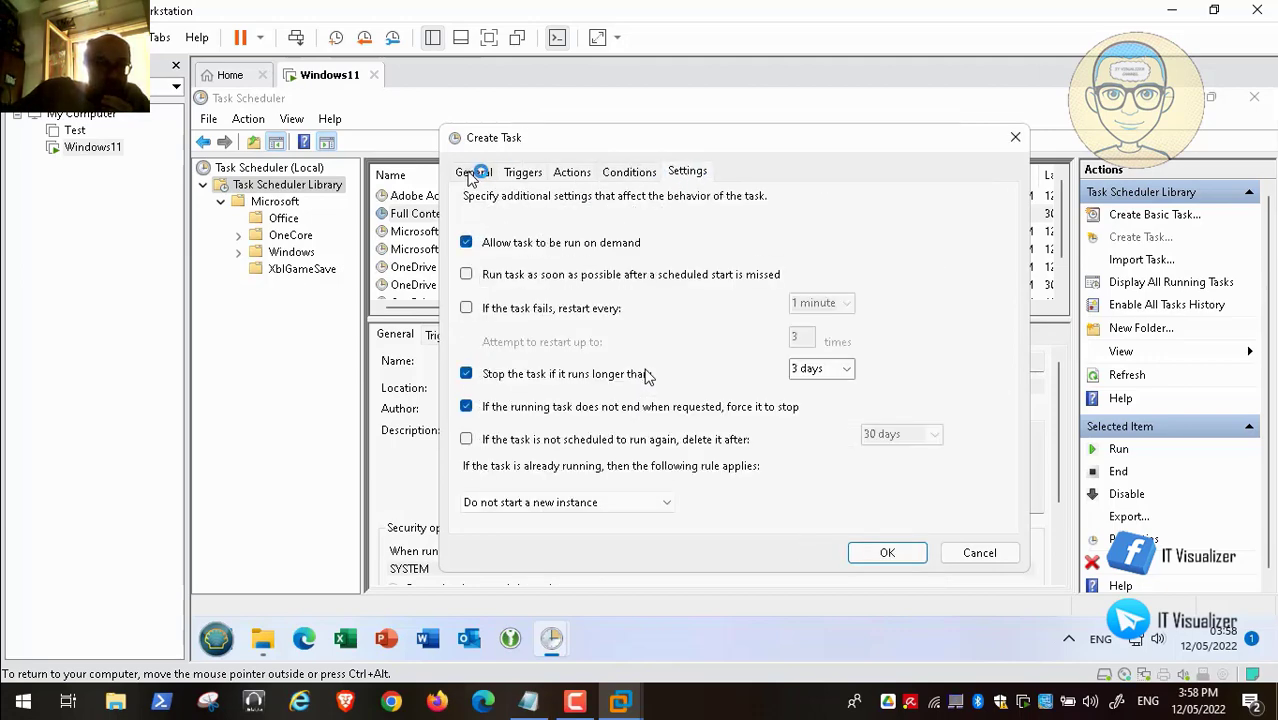
click(473, 172)
click(889, 555)
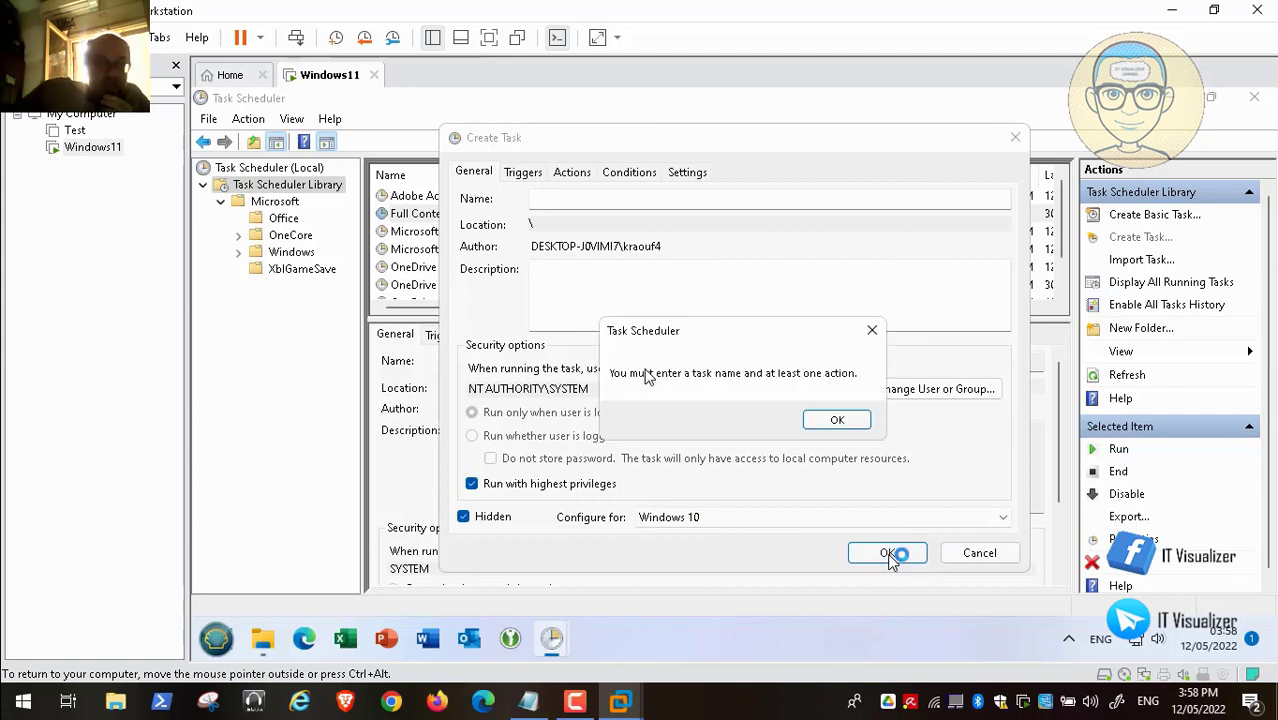
click(840, 419)
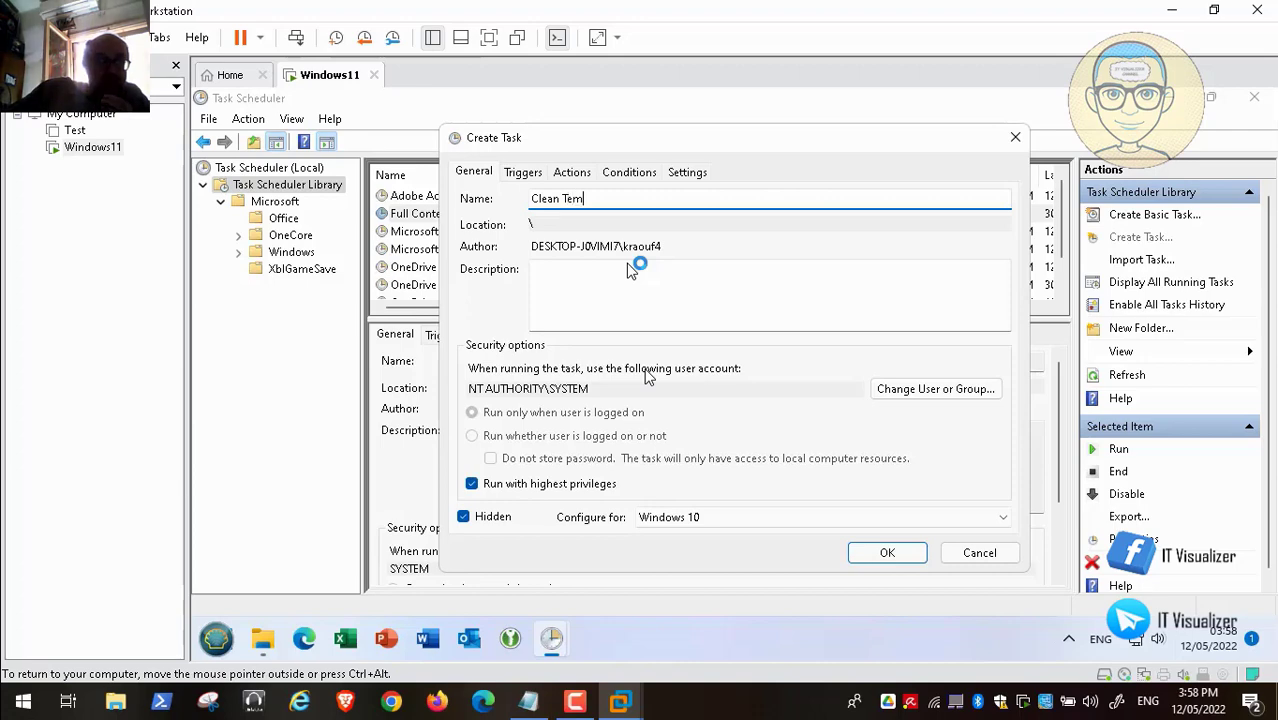
click(887, 555)
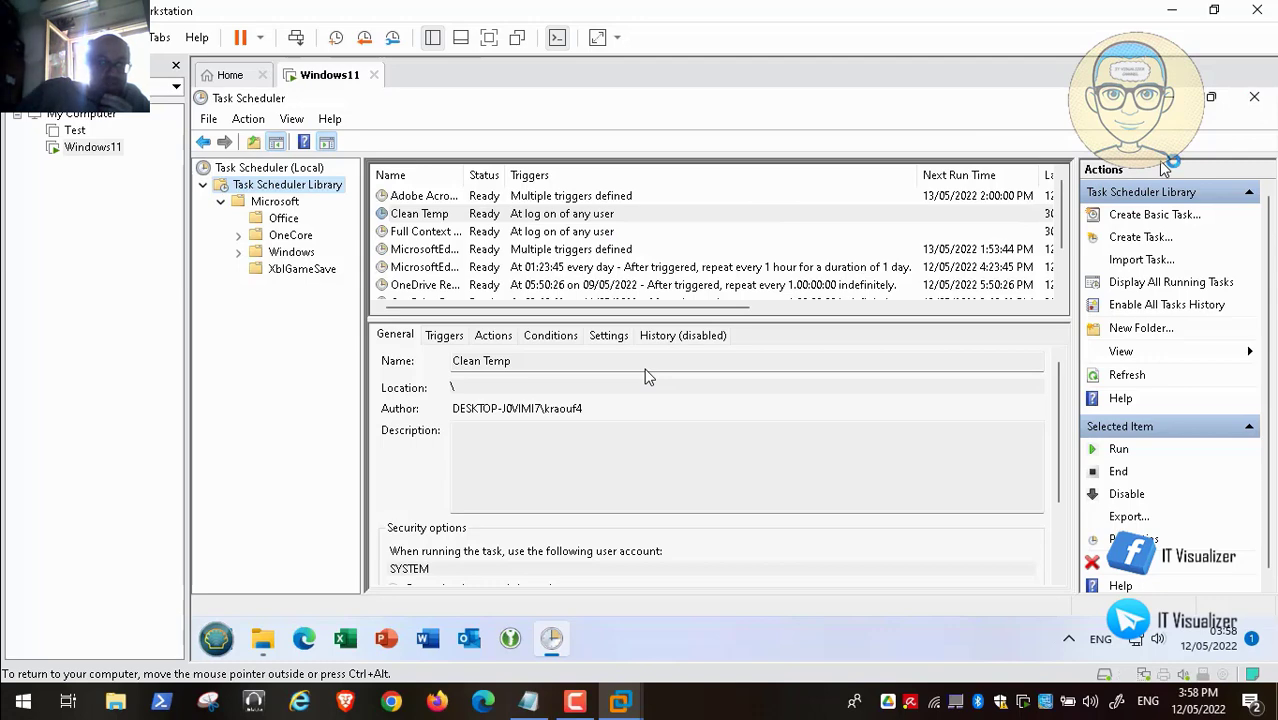
- Close Task Scheduler and log off the Windows 11 guest from the Start menu
click(1253, 100)
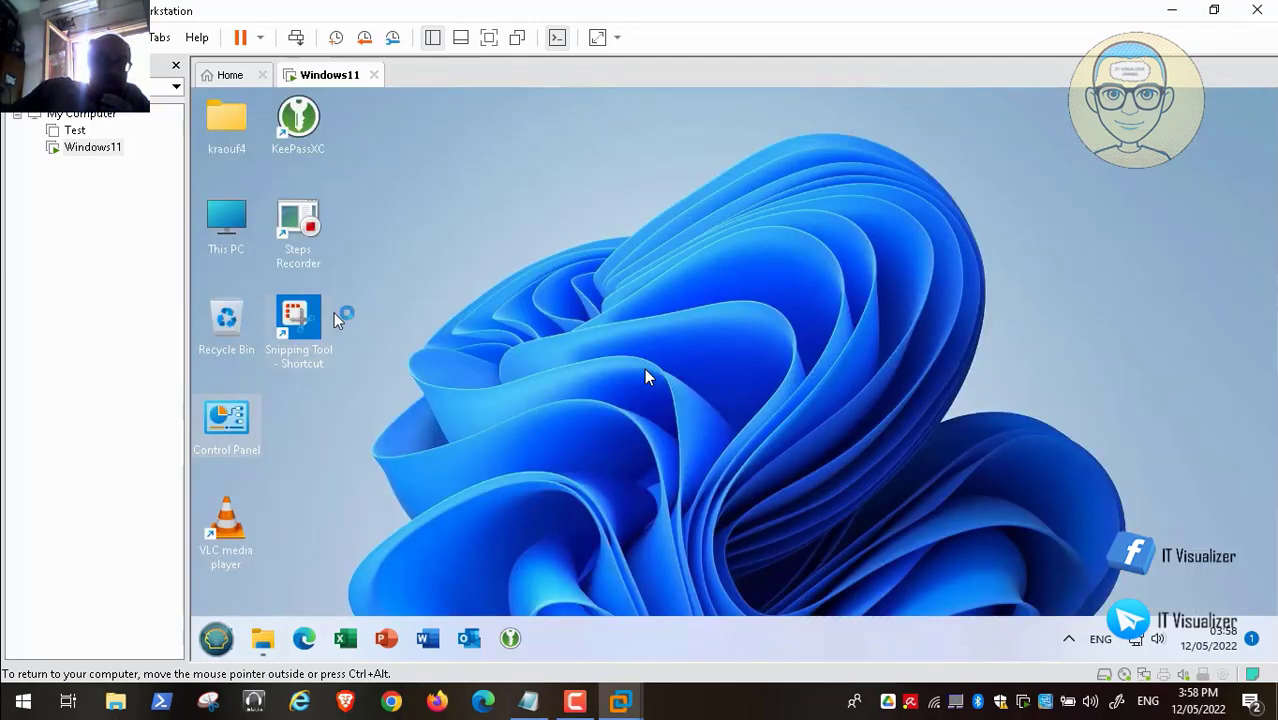
click(220, 640)
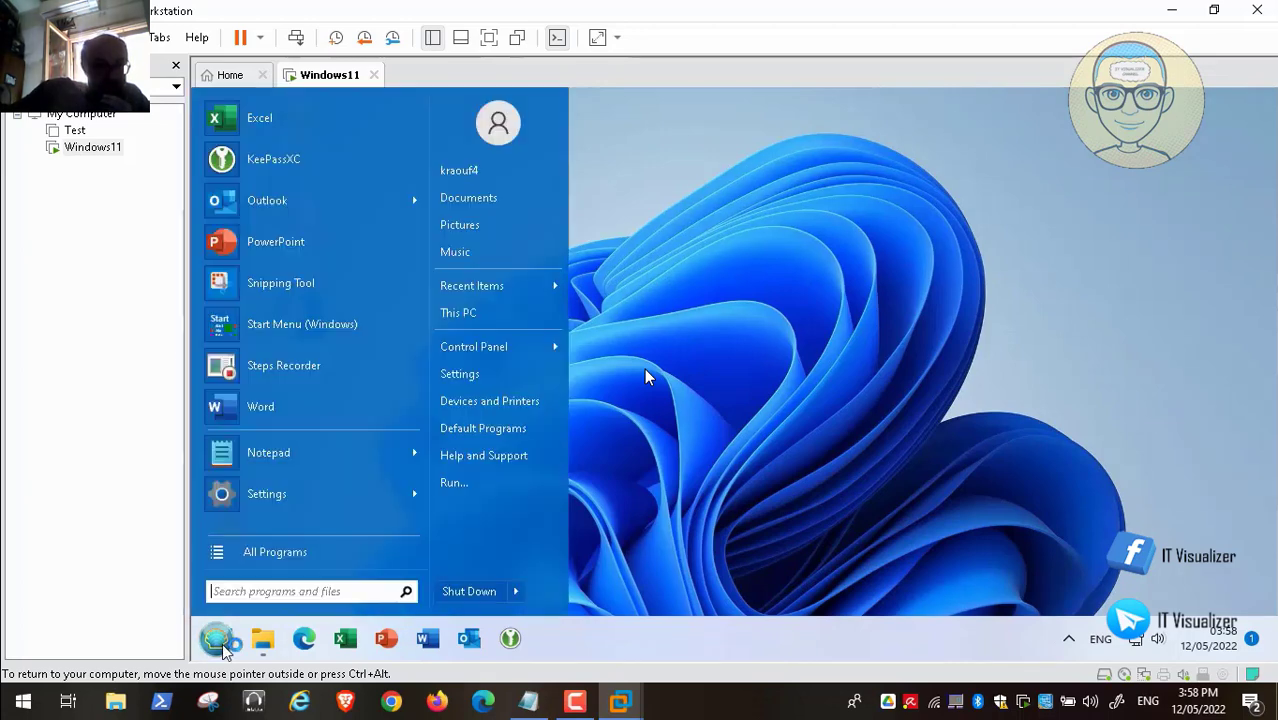
mouse_move(522, 596)
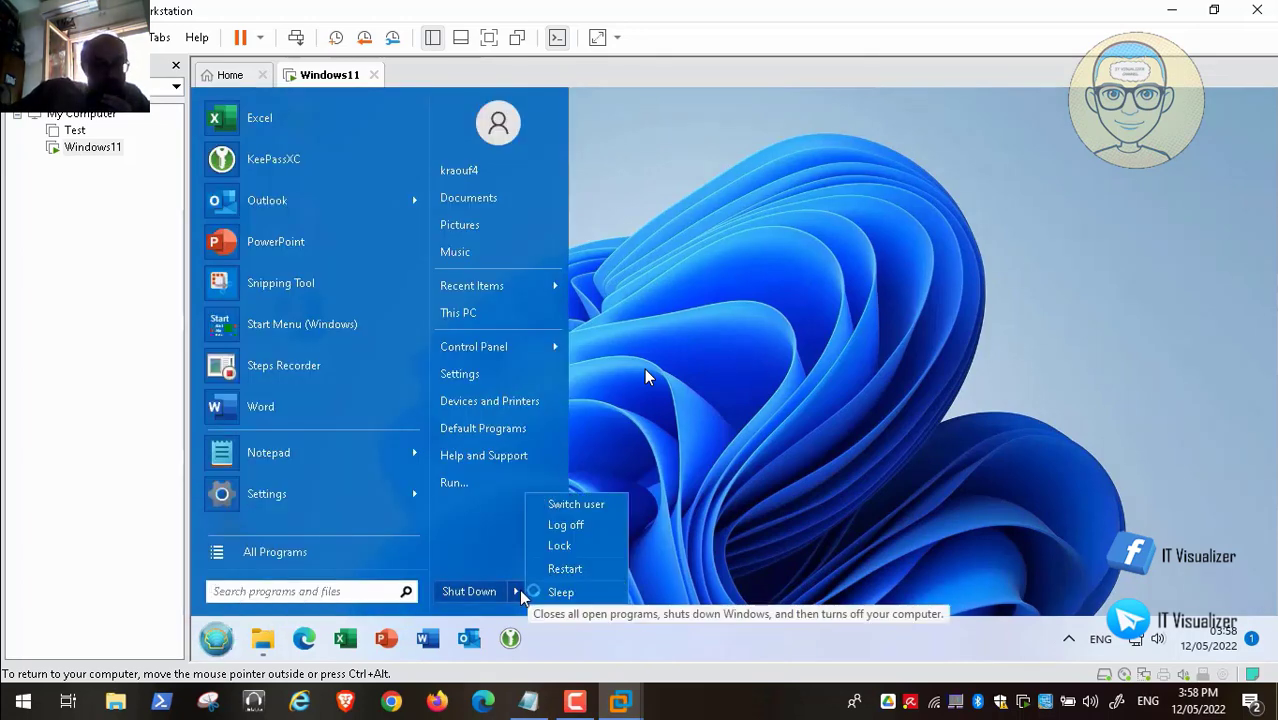
click(576, 540)
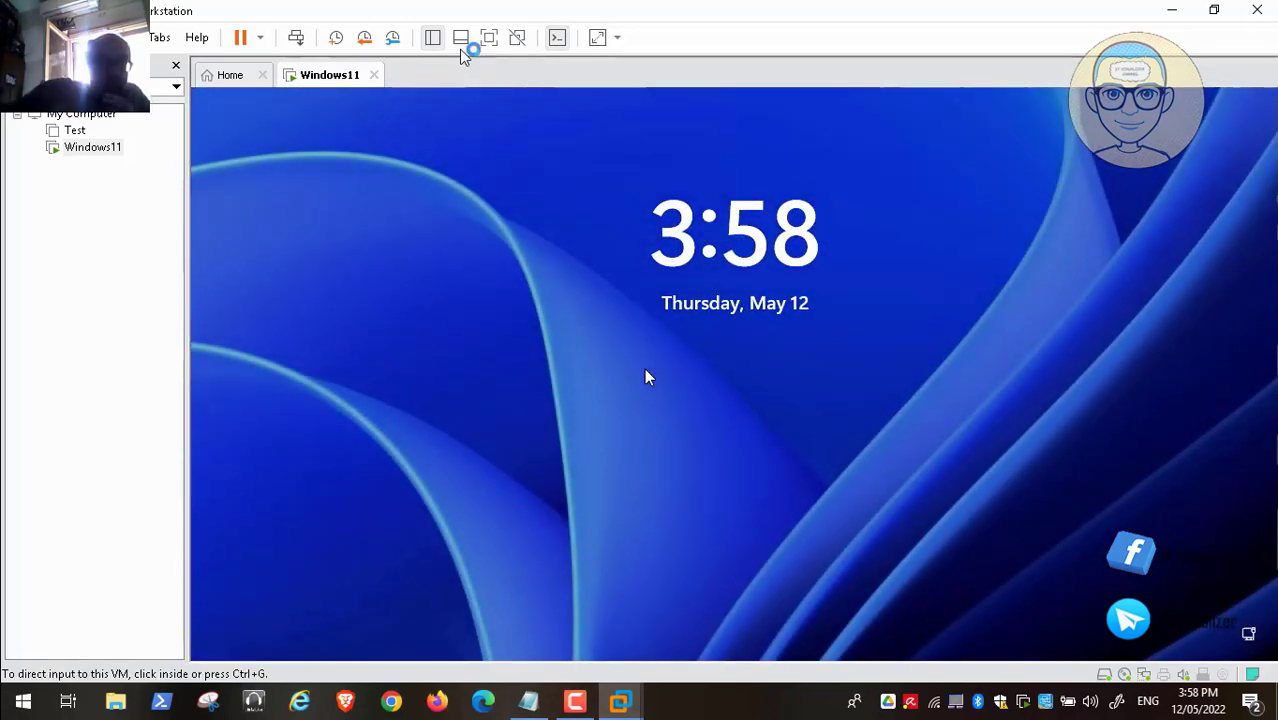
- Send Ctrl+Alt+Del and sign in as the test2 account with its password
click(296, 37)
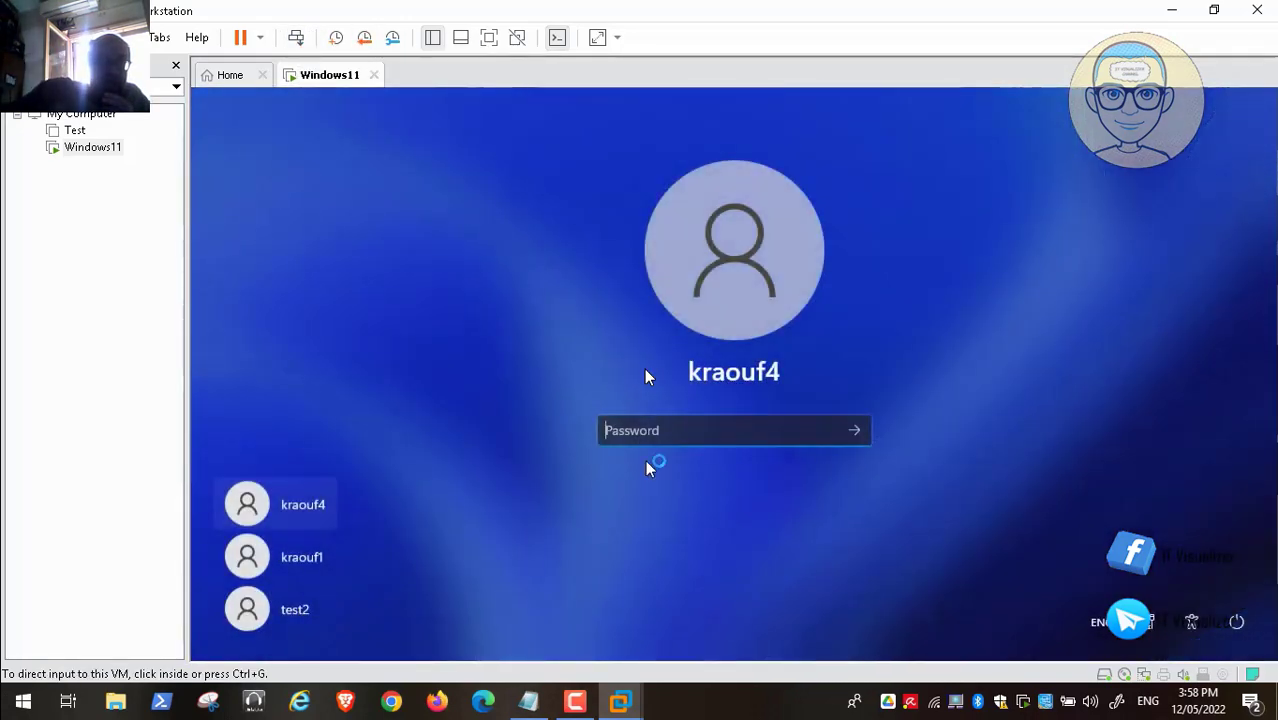
click(300, 612)
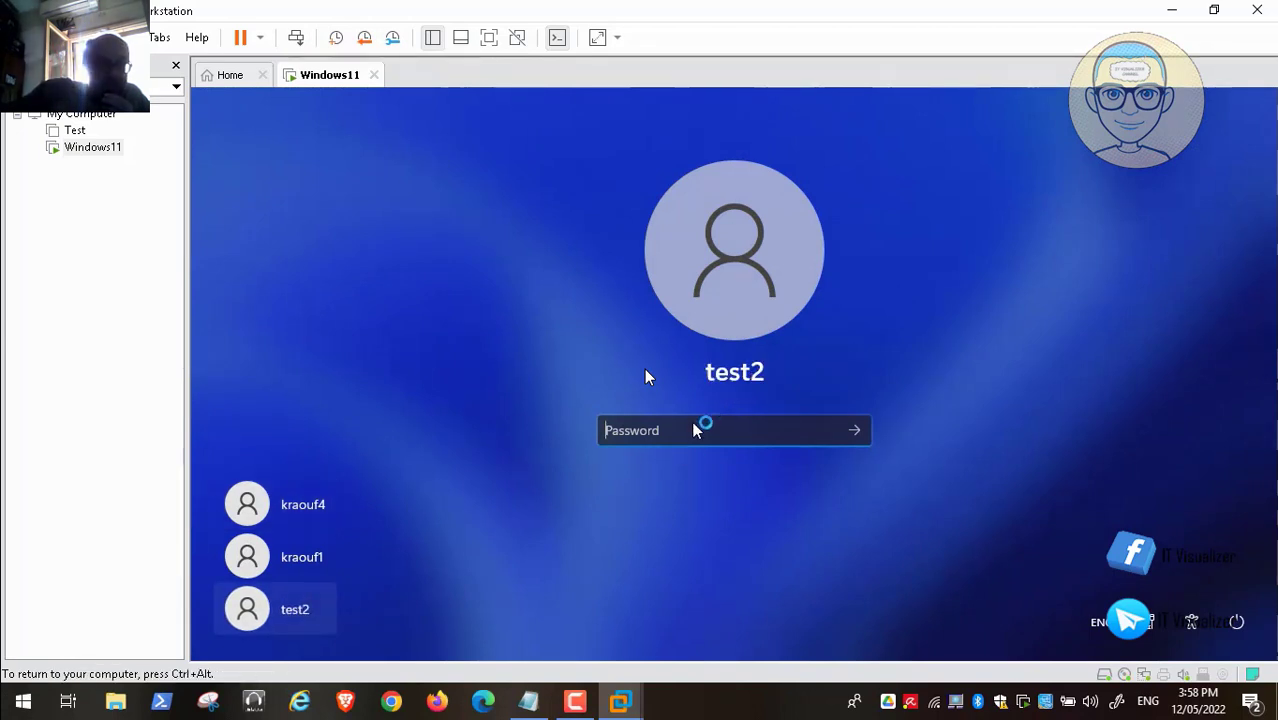
text(123)
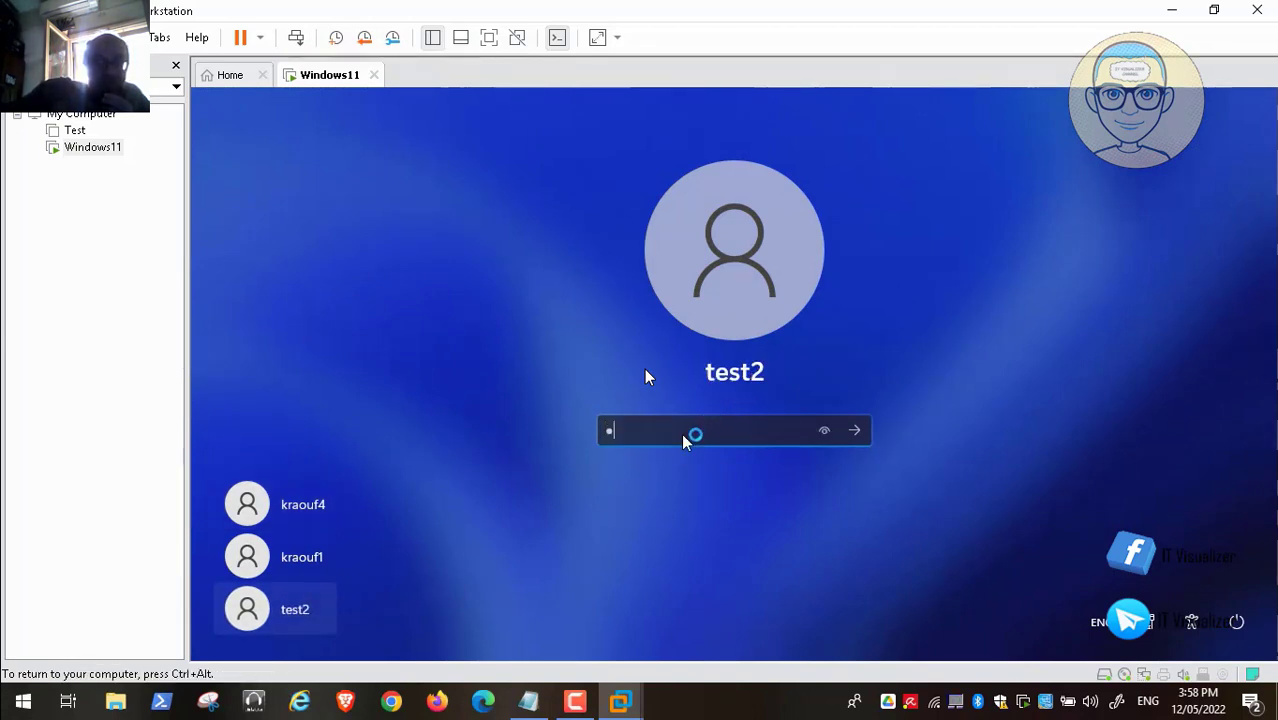
key(Return)
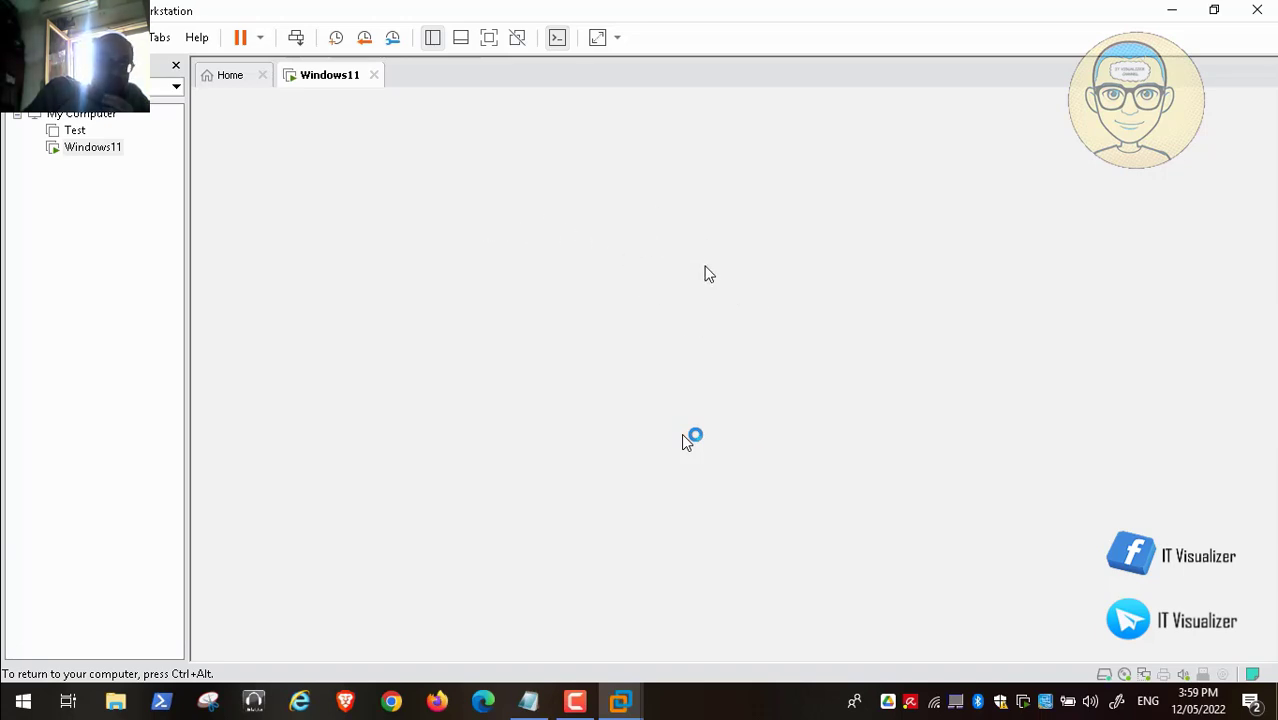
- Release input from the VM and bring up the guest's Ctrl+Alt+Del options to reach Task Manager
key(ctrl+alt)
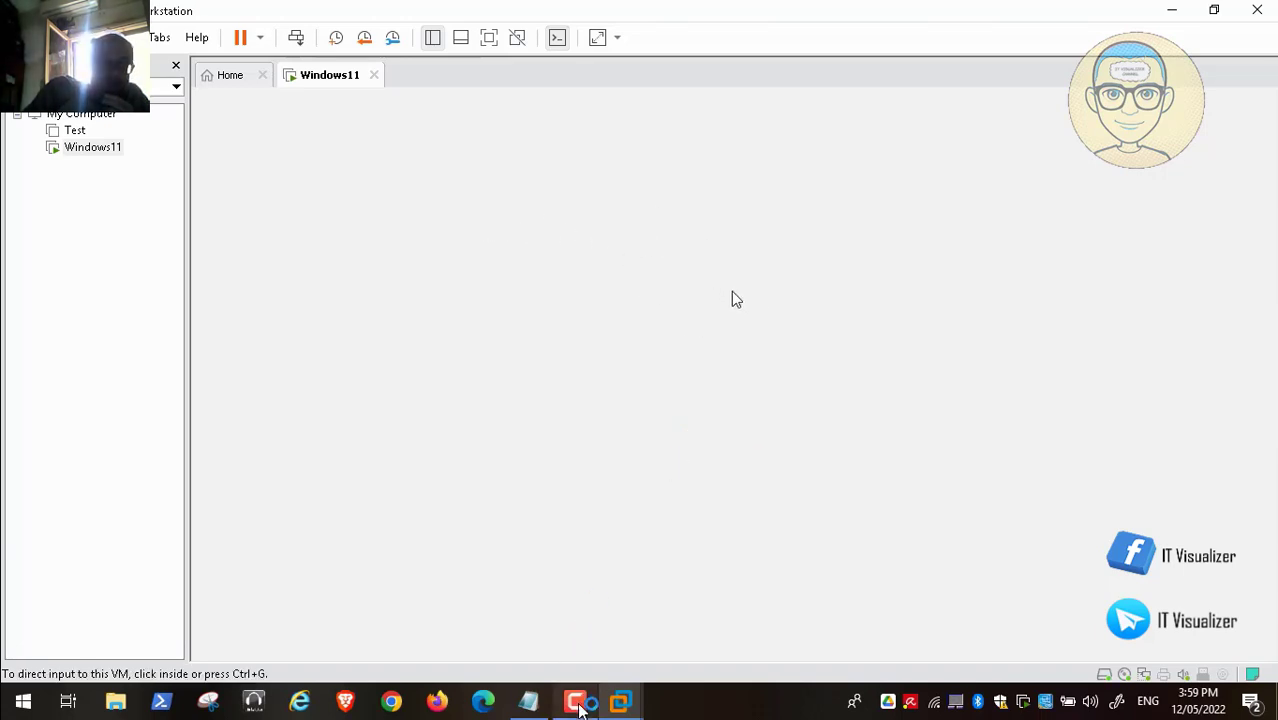
click(577, 702)
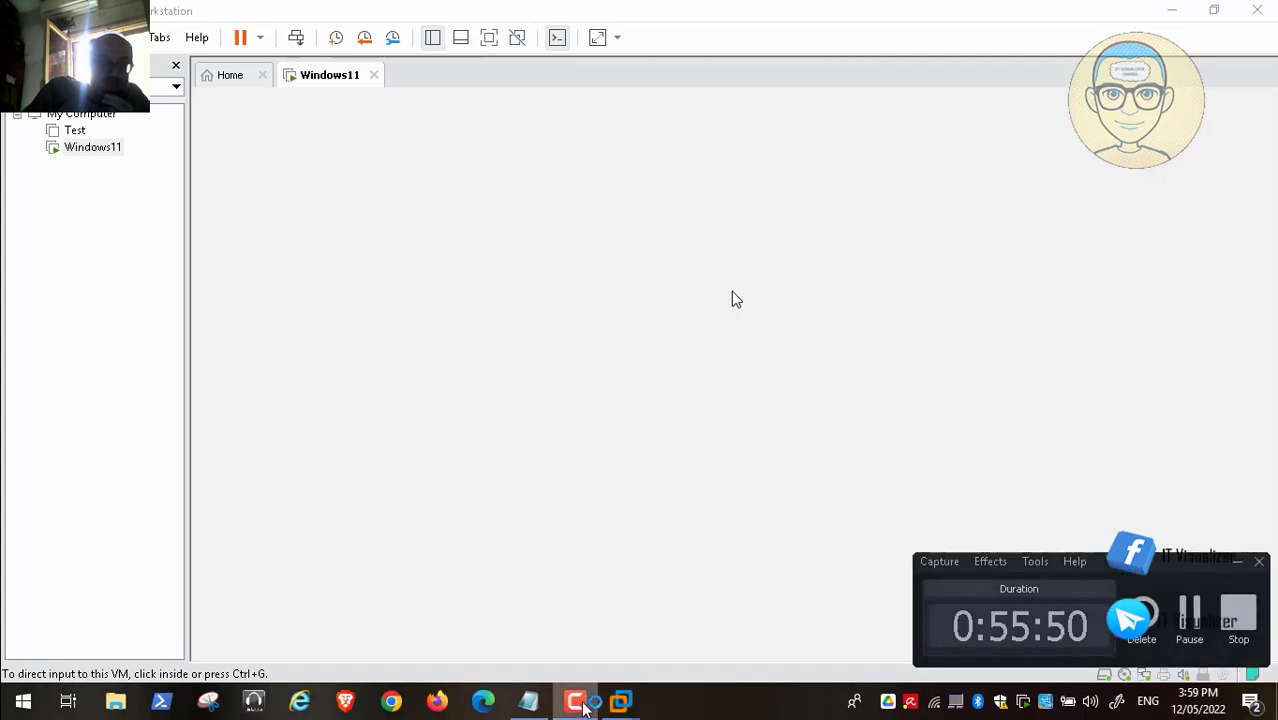
click(1196, 612)
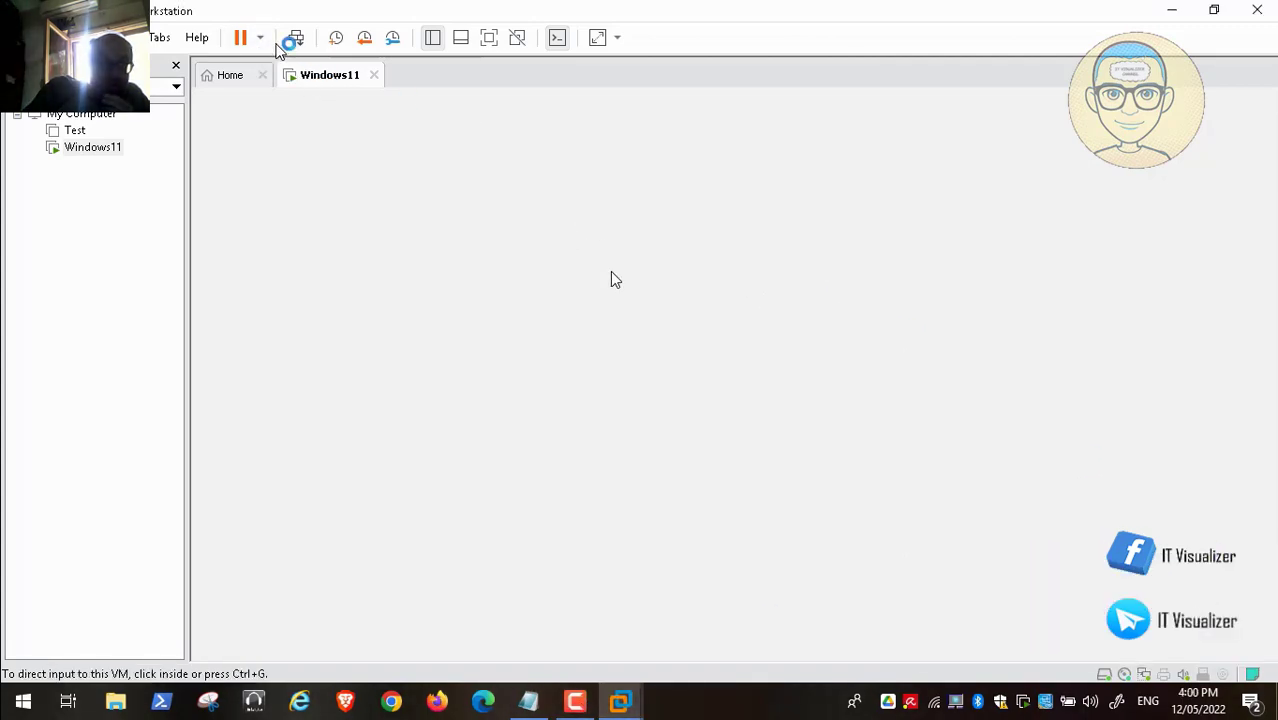
click(296, 37)
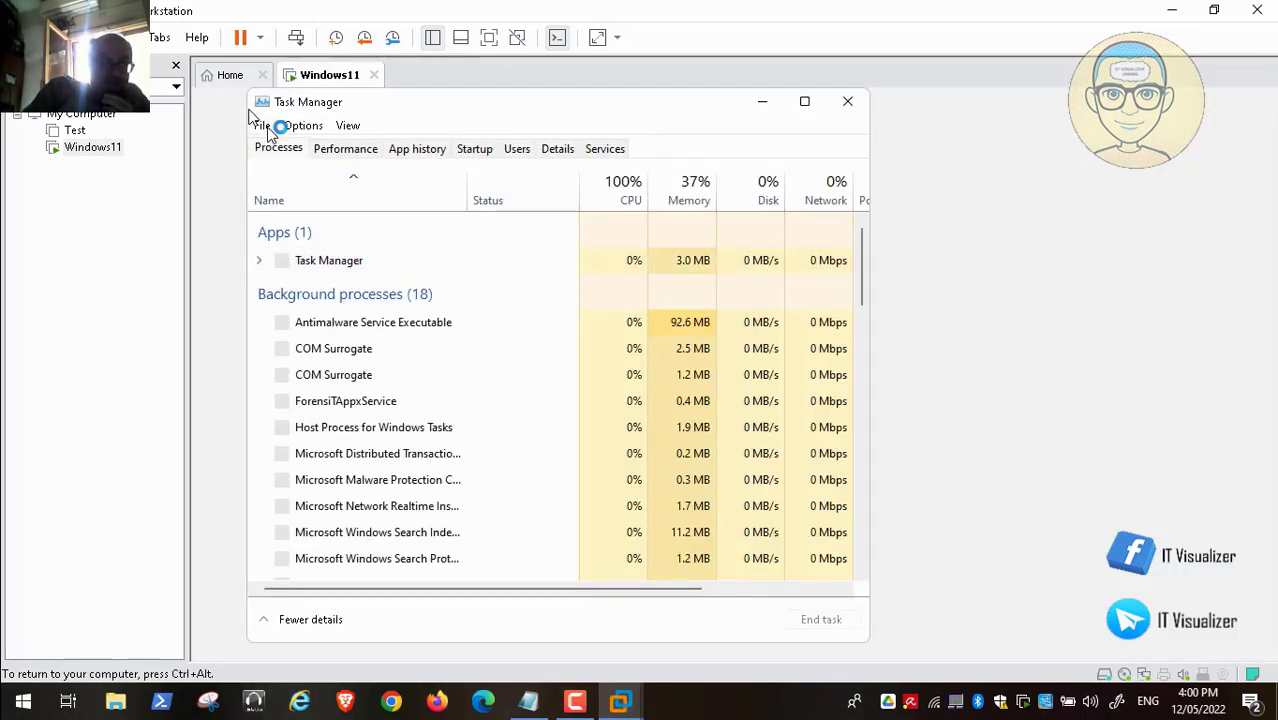
- Run explorer as a new task, close Task Manager, and open the desktop's context menu
click(262, 125)
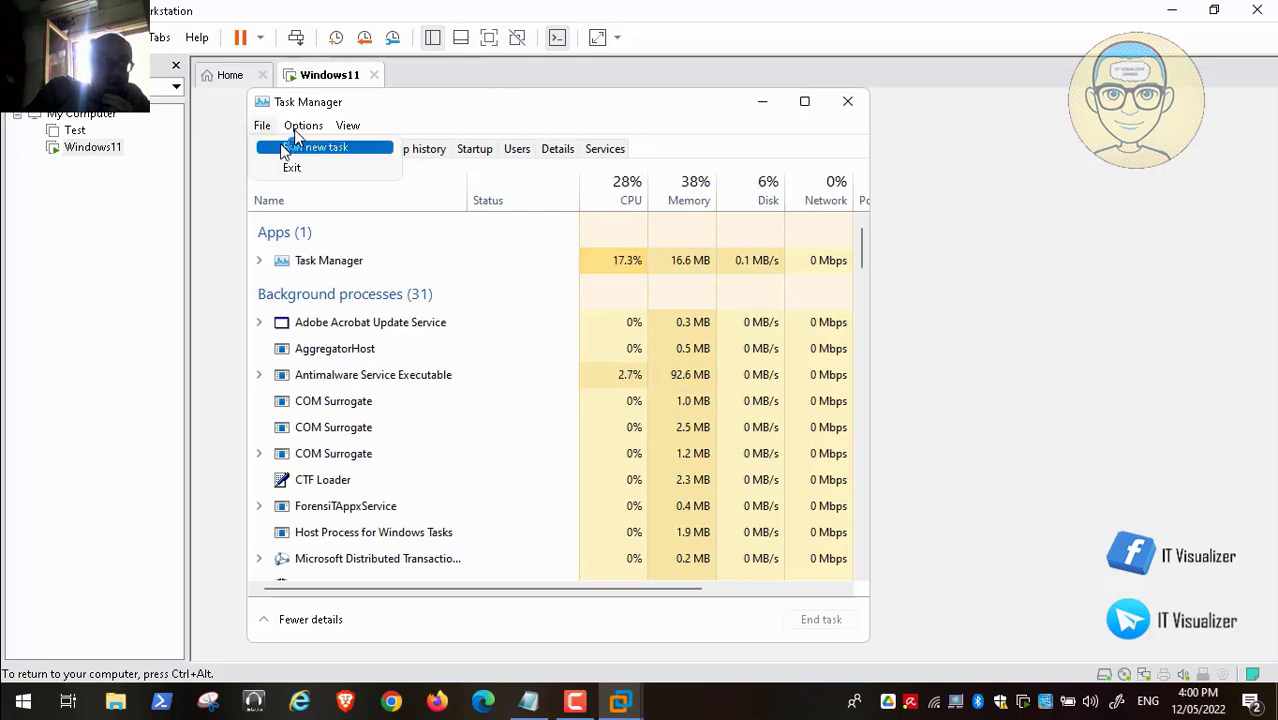
click(285, 150)
key(BackSpace)
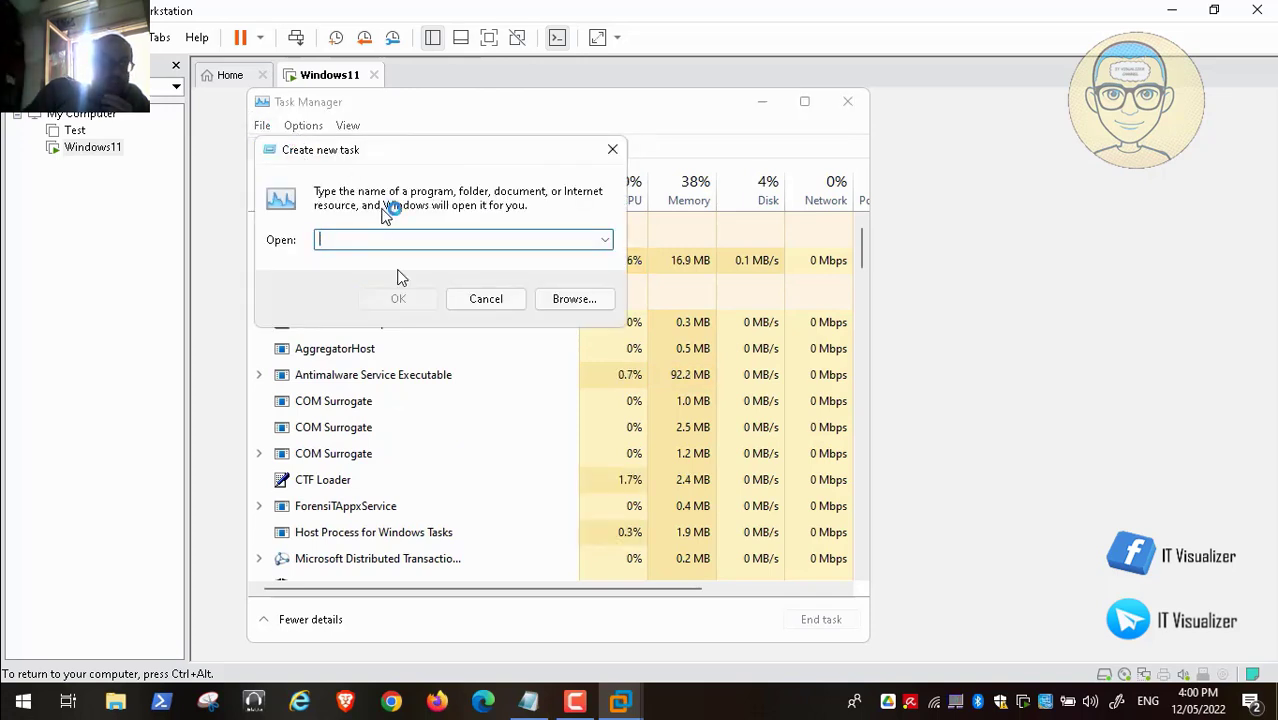
text(explorer)
key(Return)
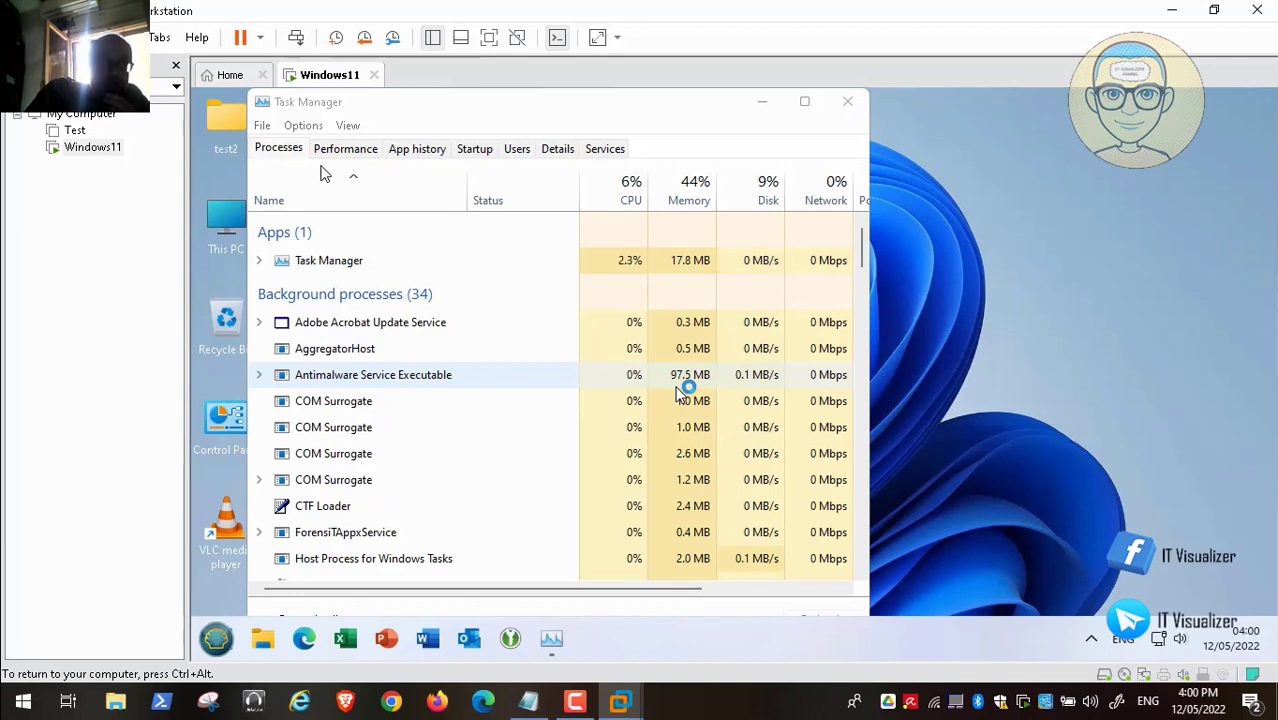
click(849, 102)
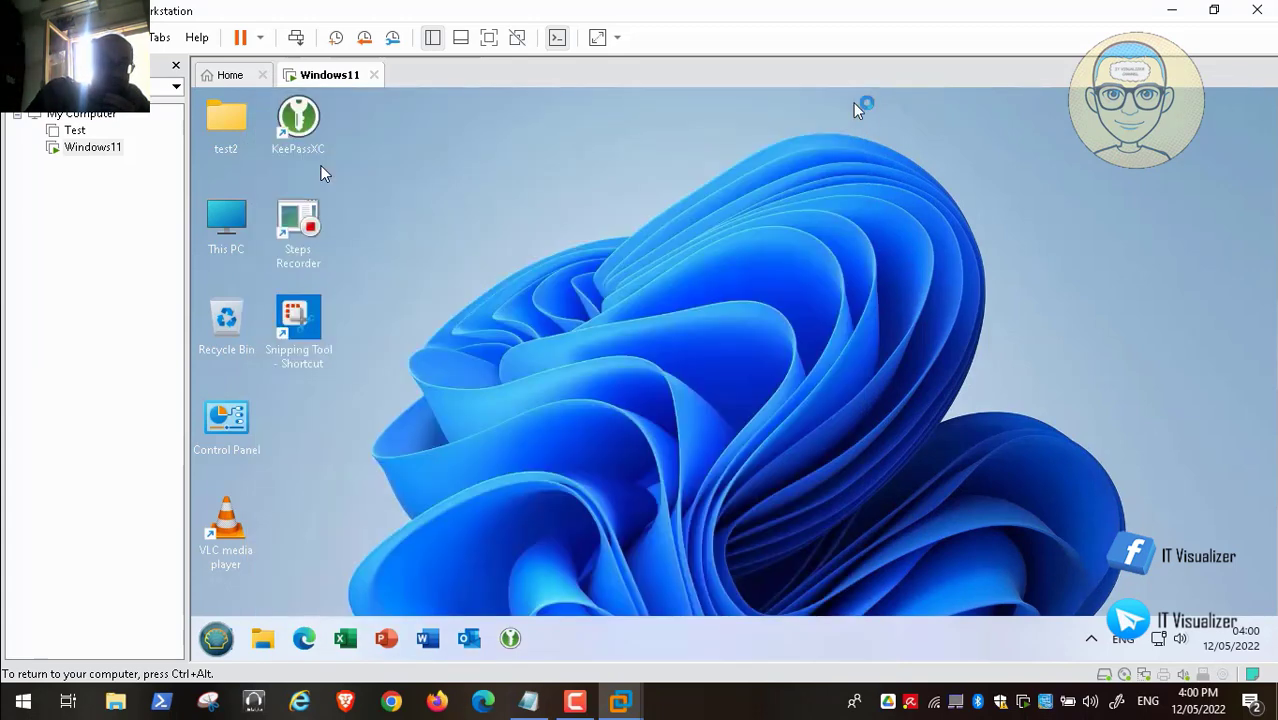
right_click(470, 242)
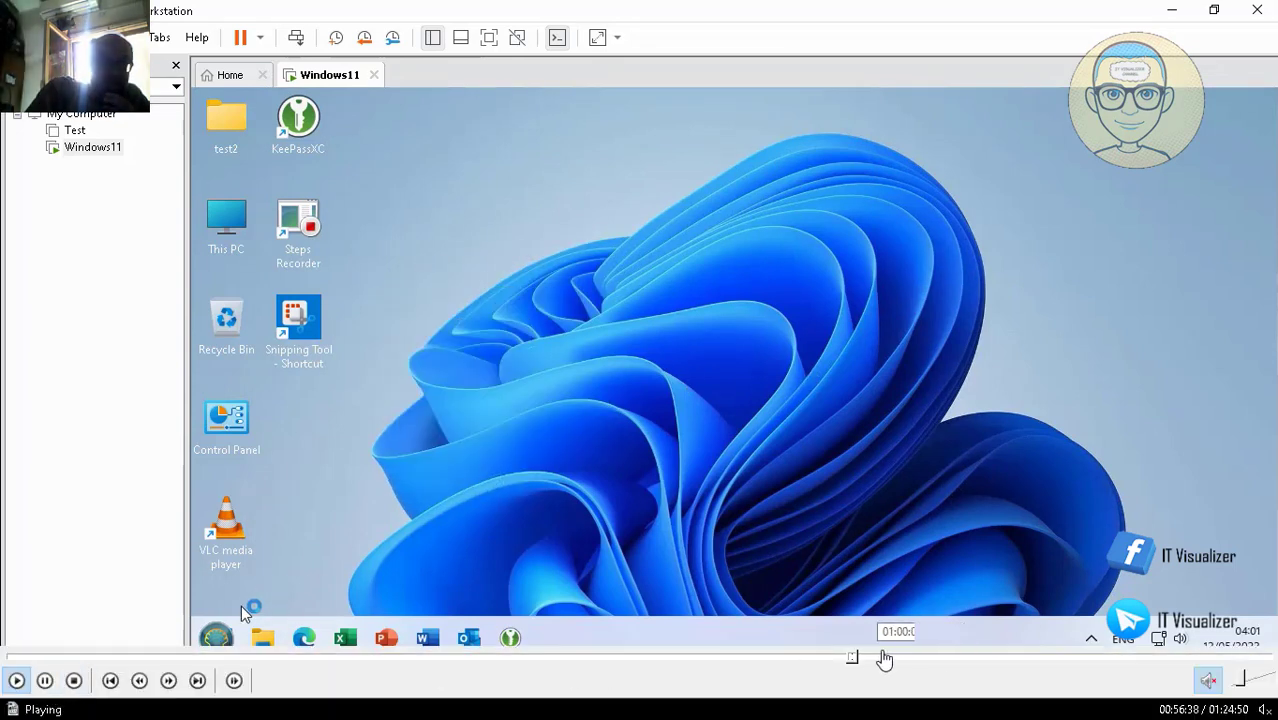
click(850, 660)
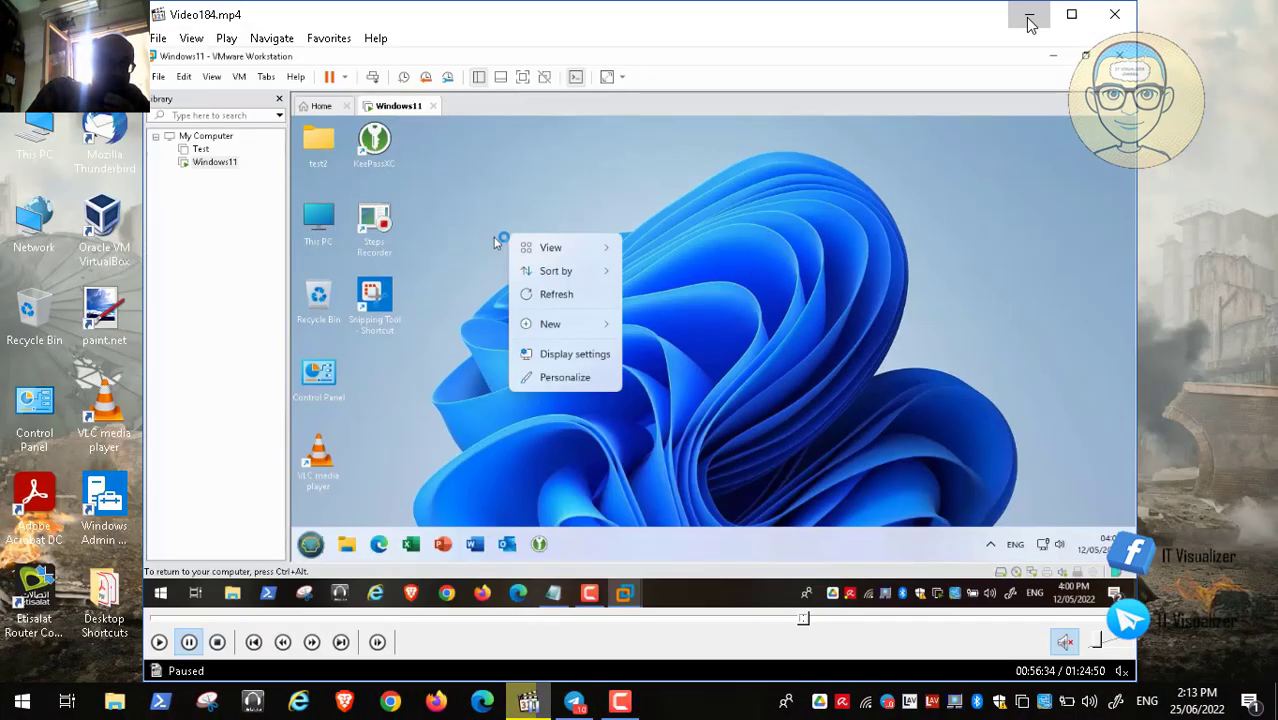
- Browse This PC to Data (D:) > ADToolsCollection > The Red Alert folder
click(1021, 11)
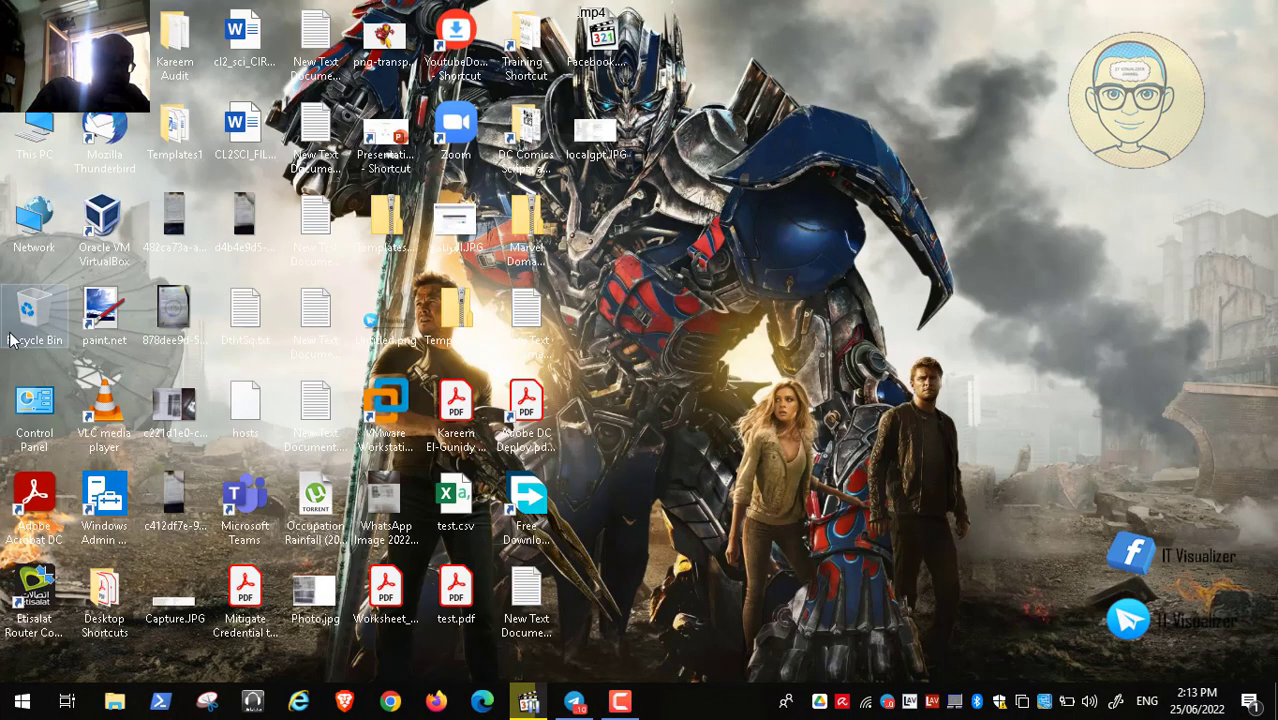
double_click(55, 135)
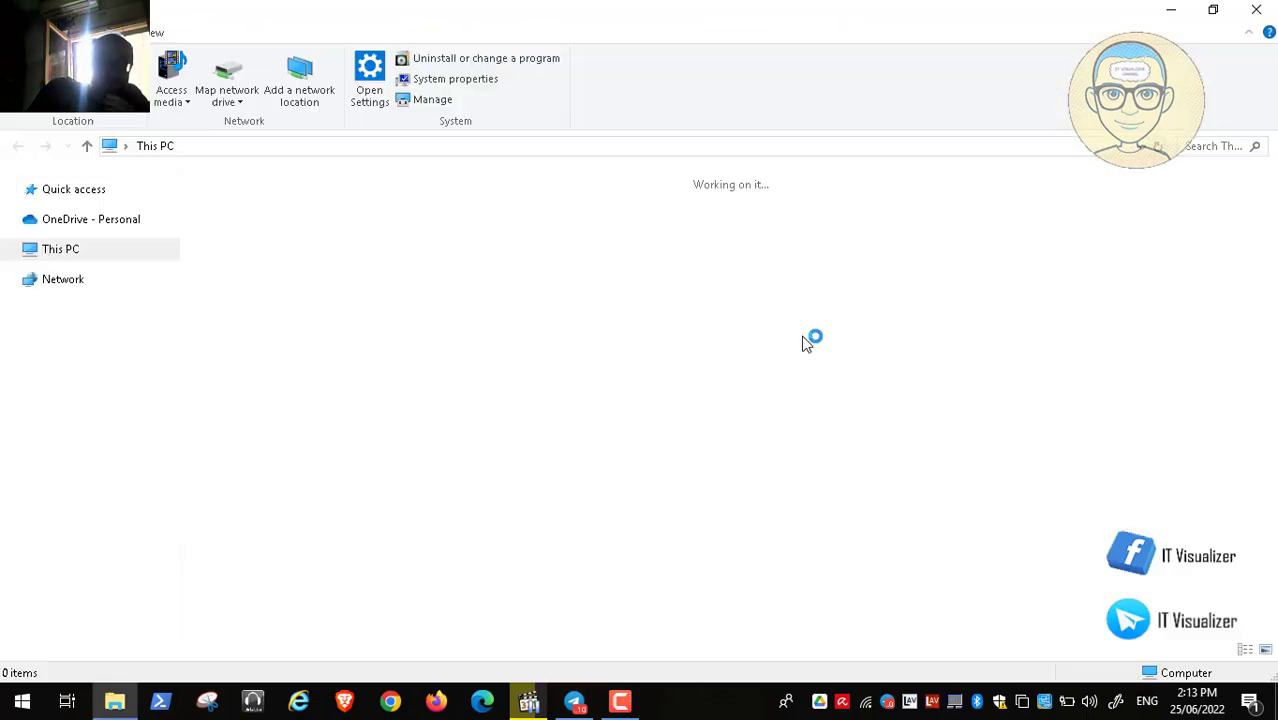
double_click(783, 367)
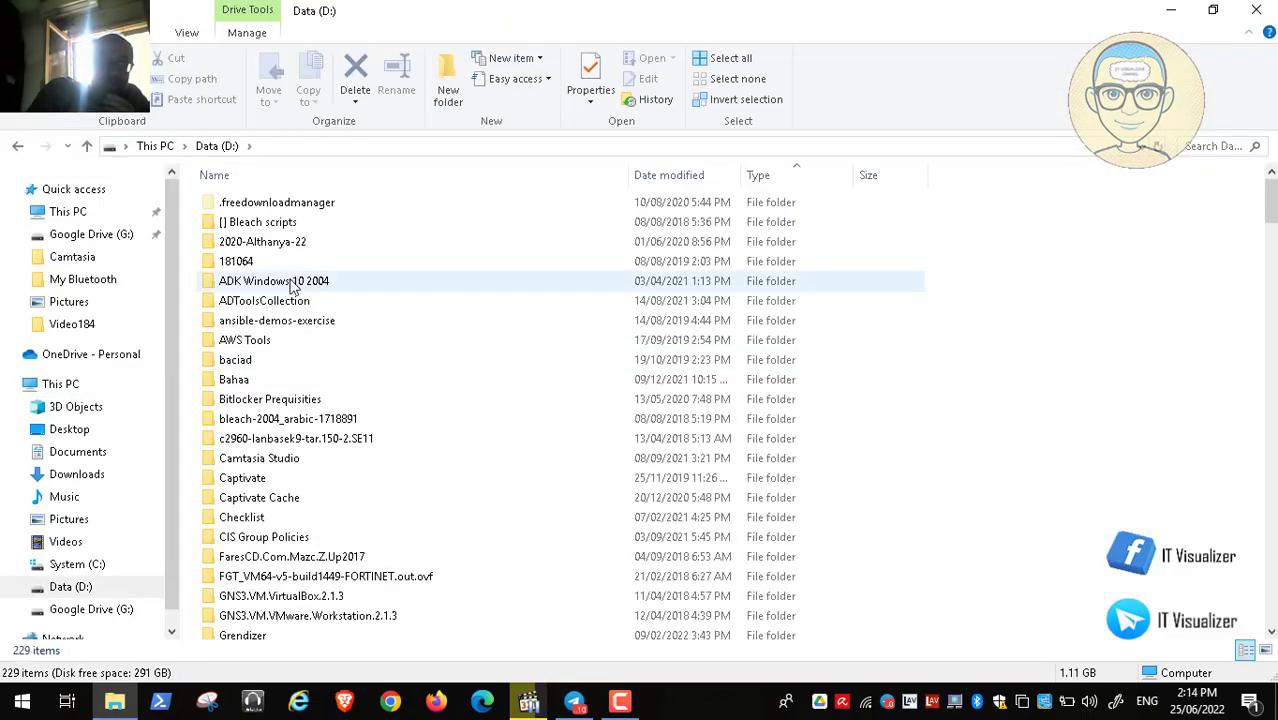
double_click(262, 305)
click(266, 327)
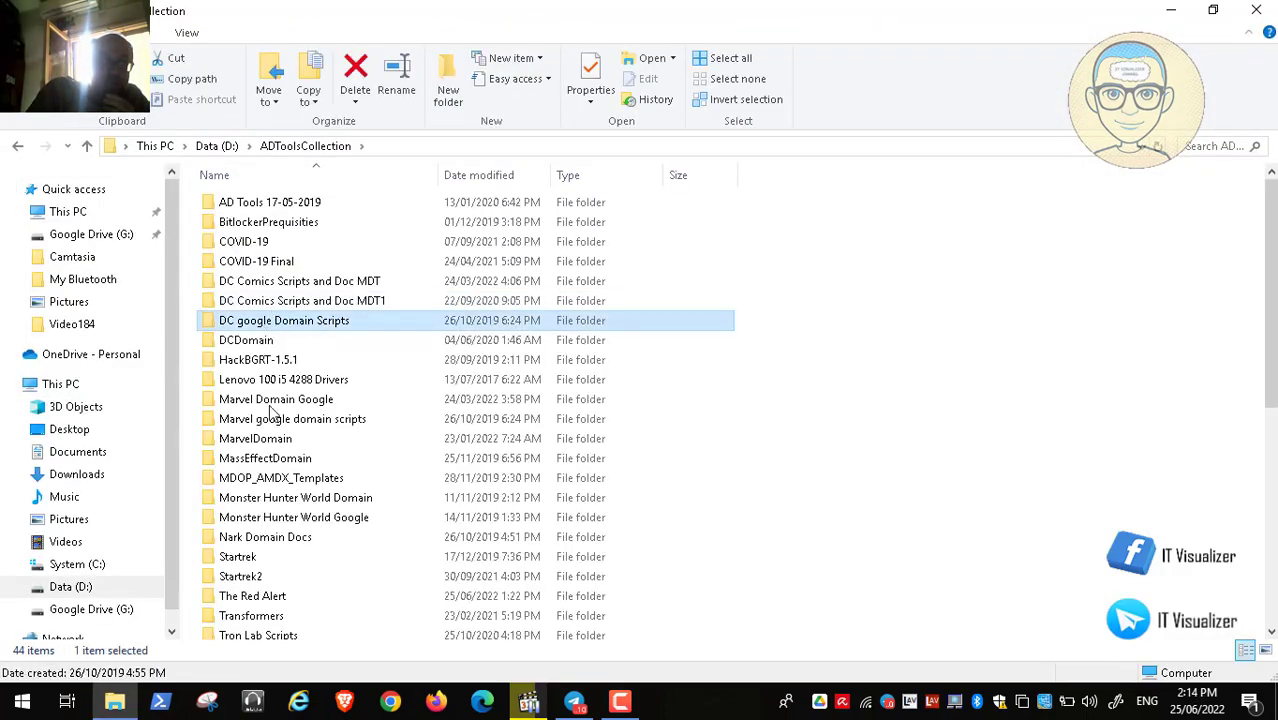
double_click(274, 596)
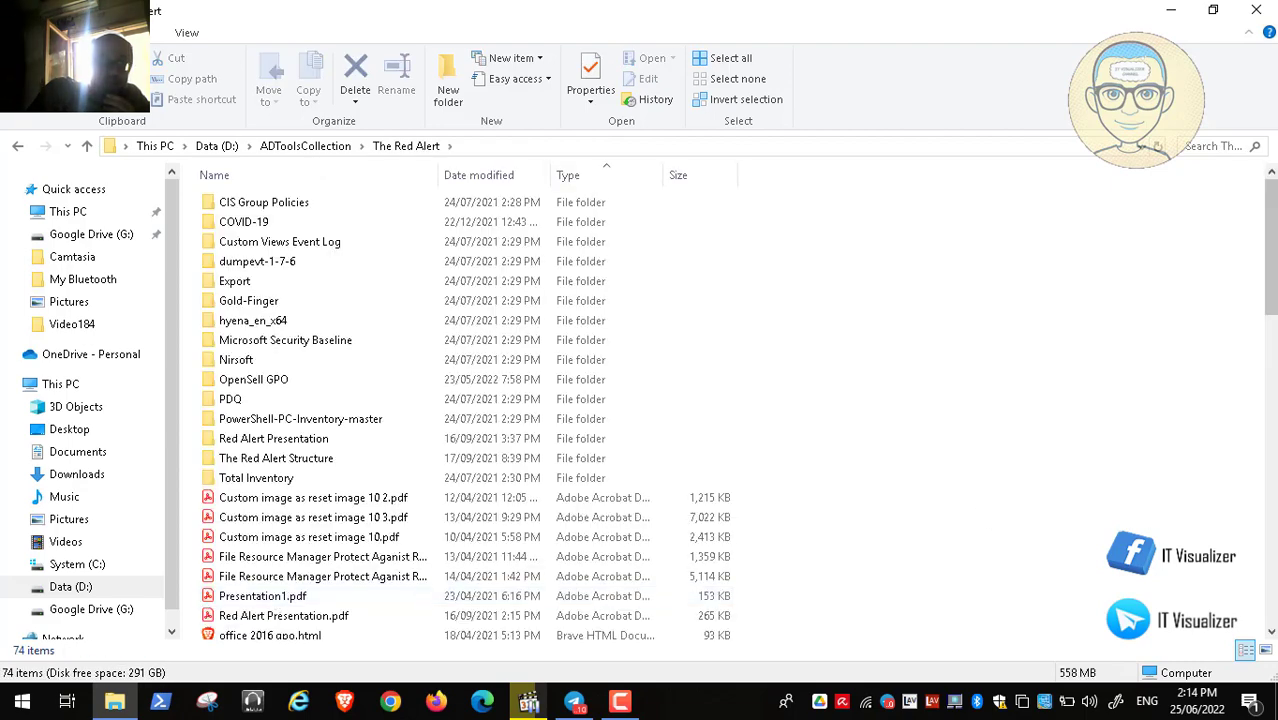
click(1274, 610)
click(1274, 610)
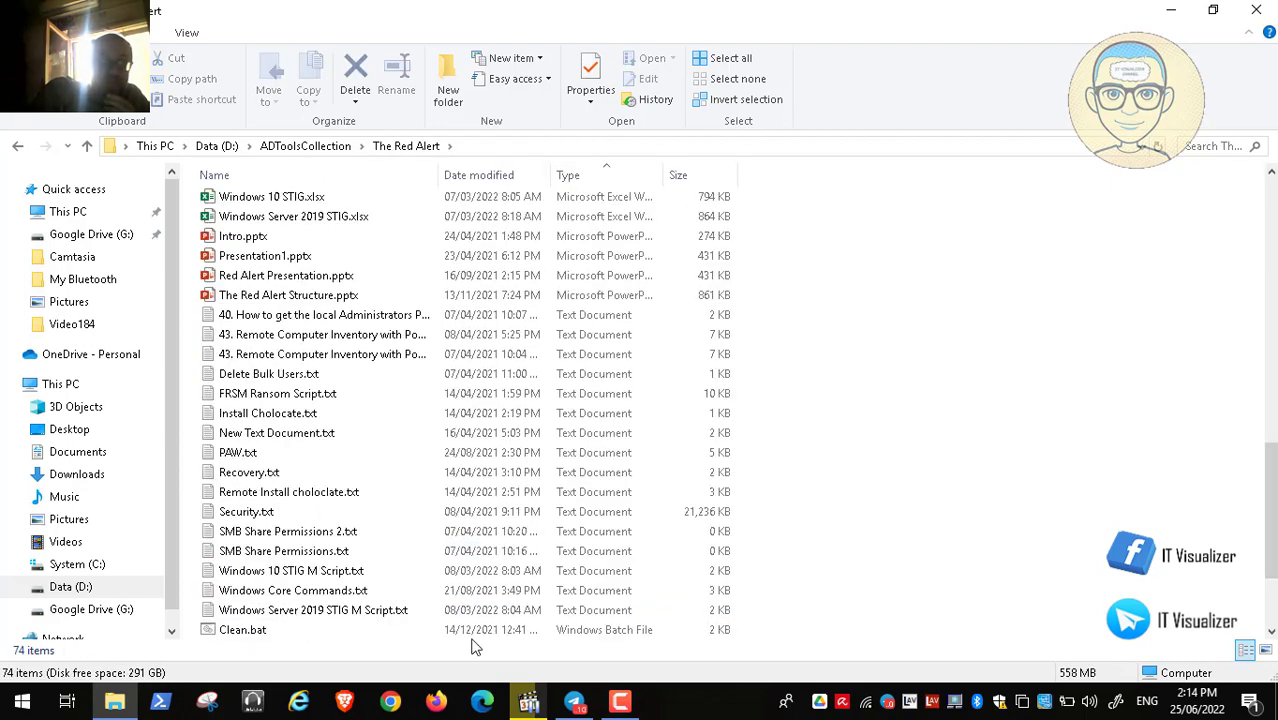
click(1271, 631)
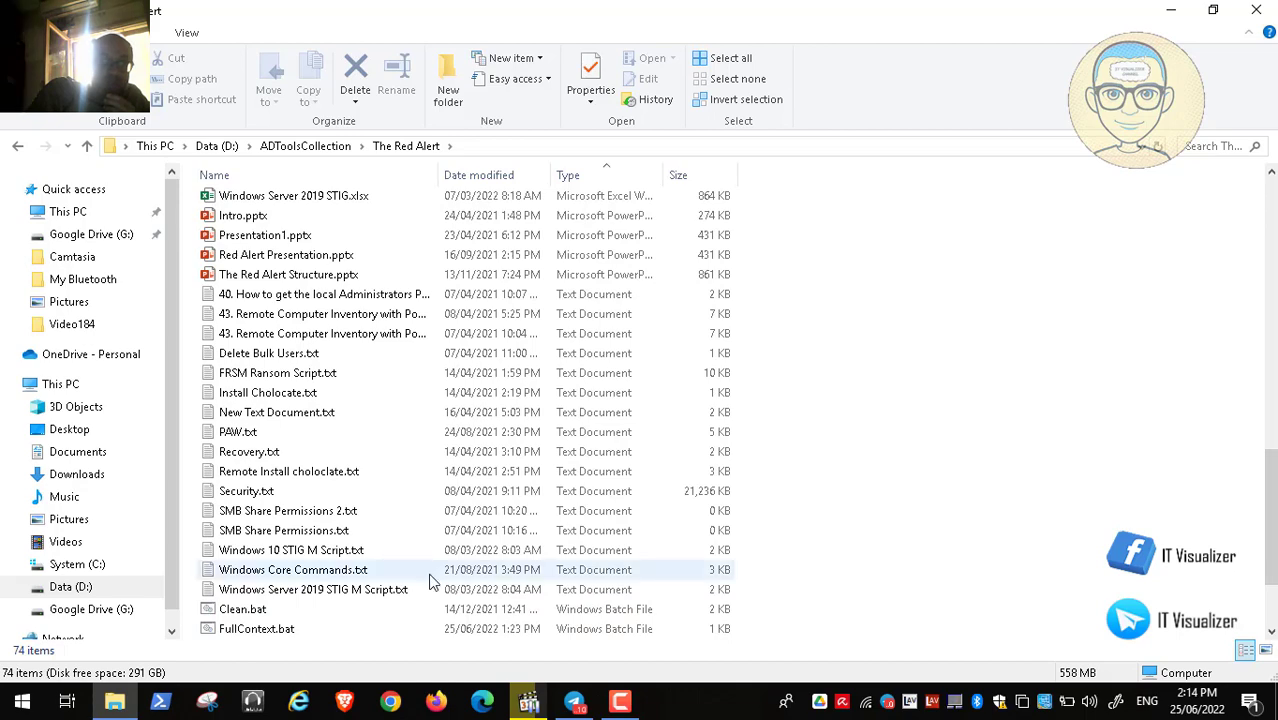
- Open FullContext.bat in Notepad with Edit to review it, then close it
click(275, 633)
right_click(275, 633)
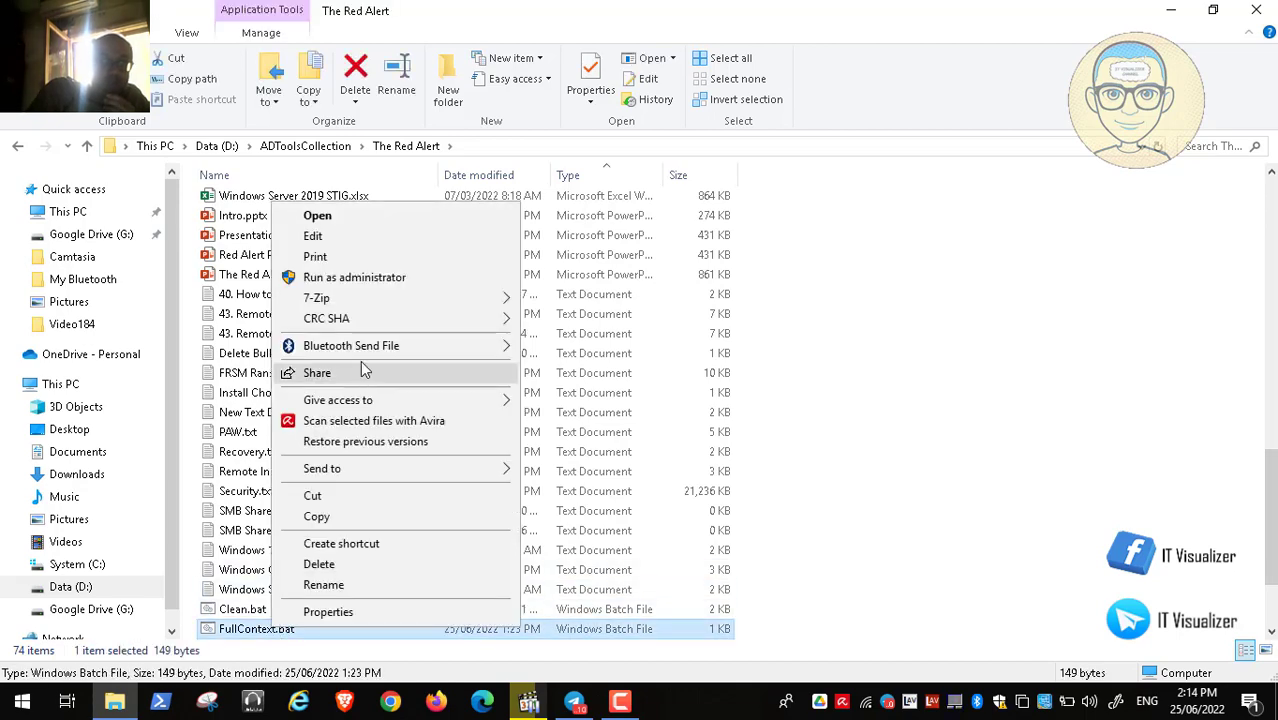
click(352, 236)
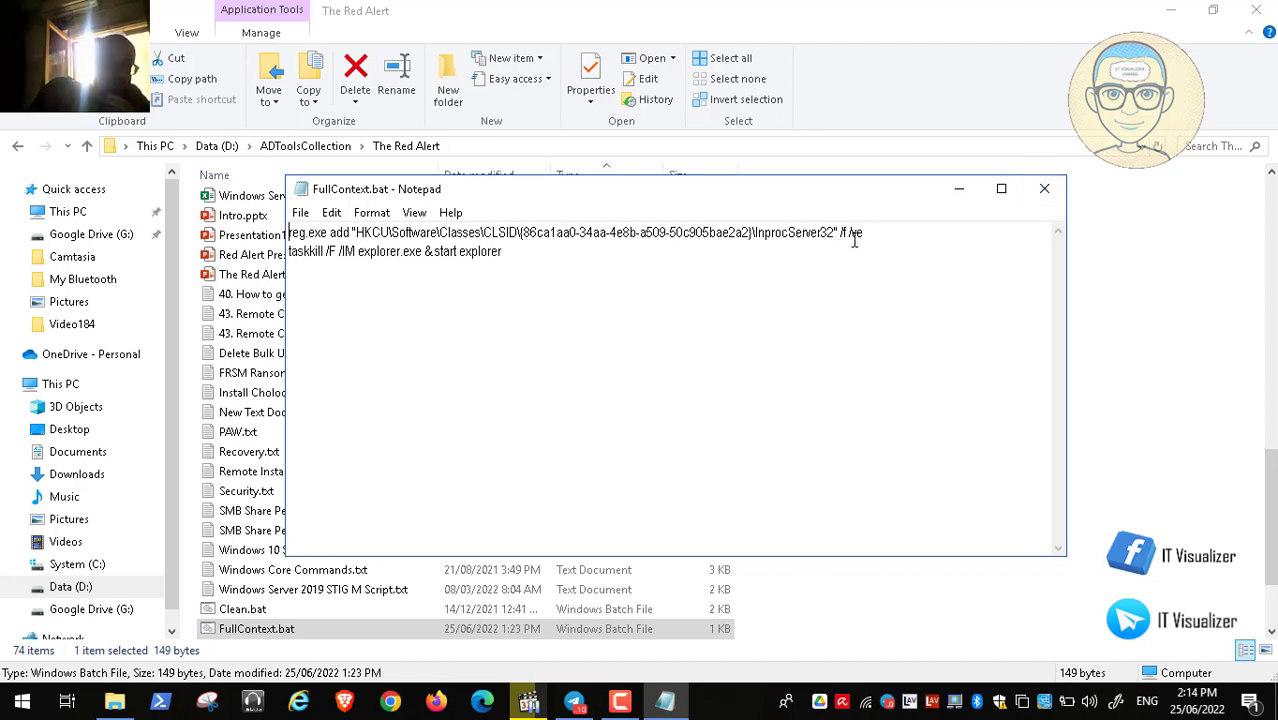
click(1044, 189)
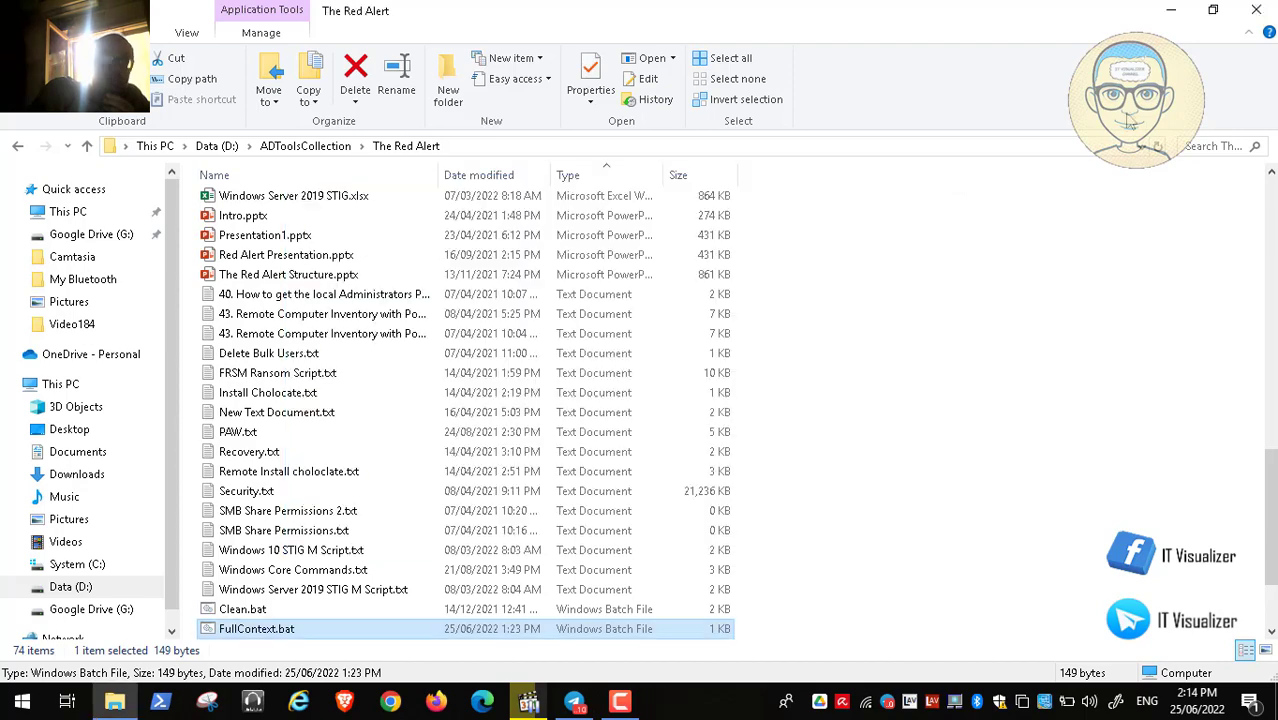
- Close File Explorer and switch back to the Windows11 virtual machine
click(1264, 14)
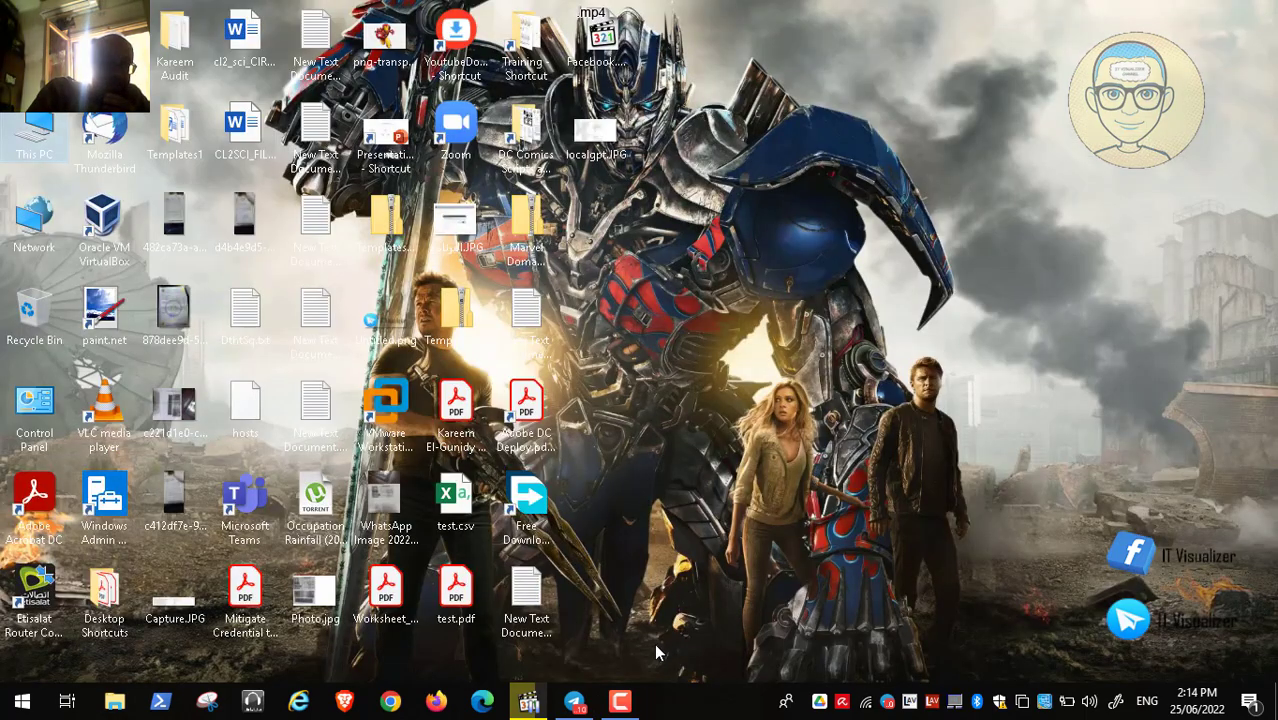
click(622, 698)
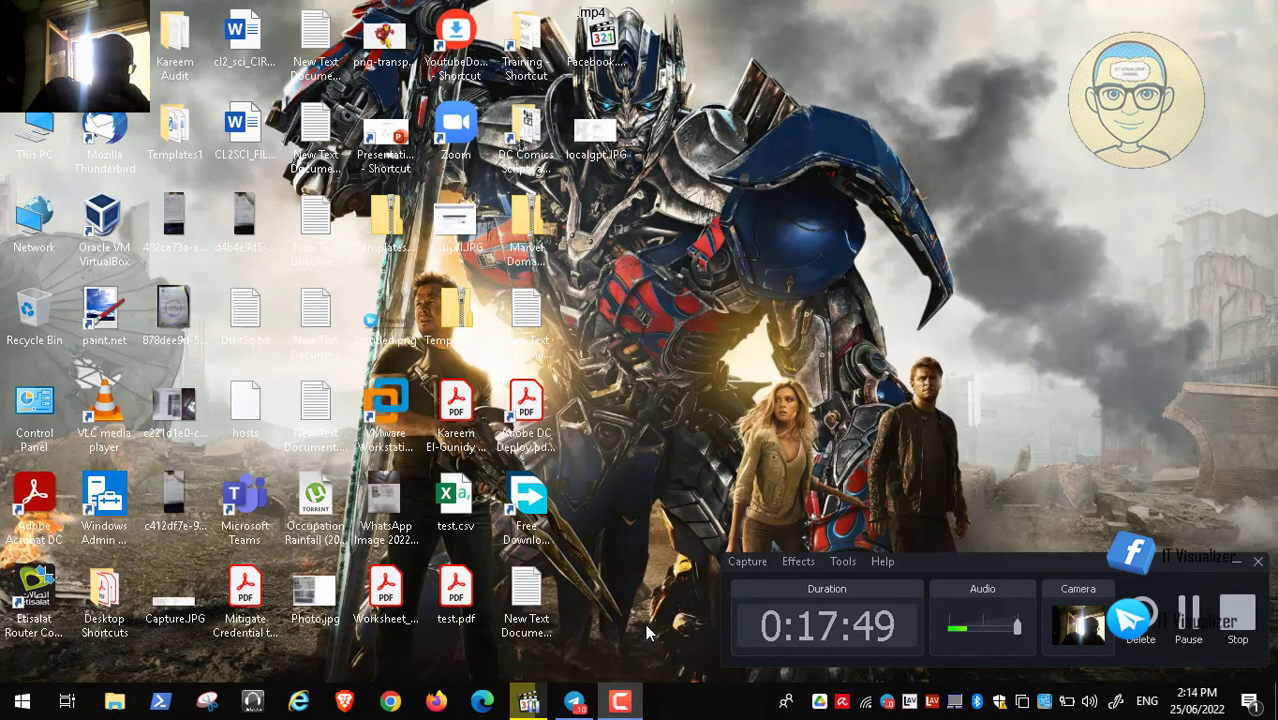
click(1234, 563)
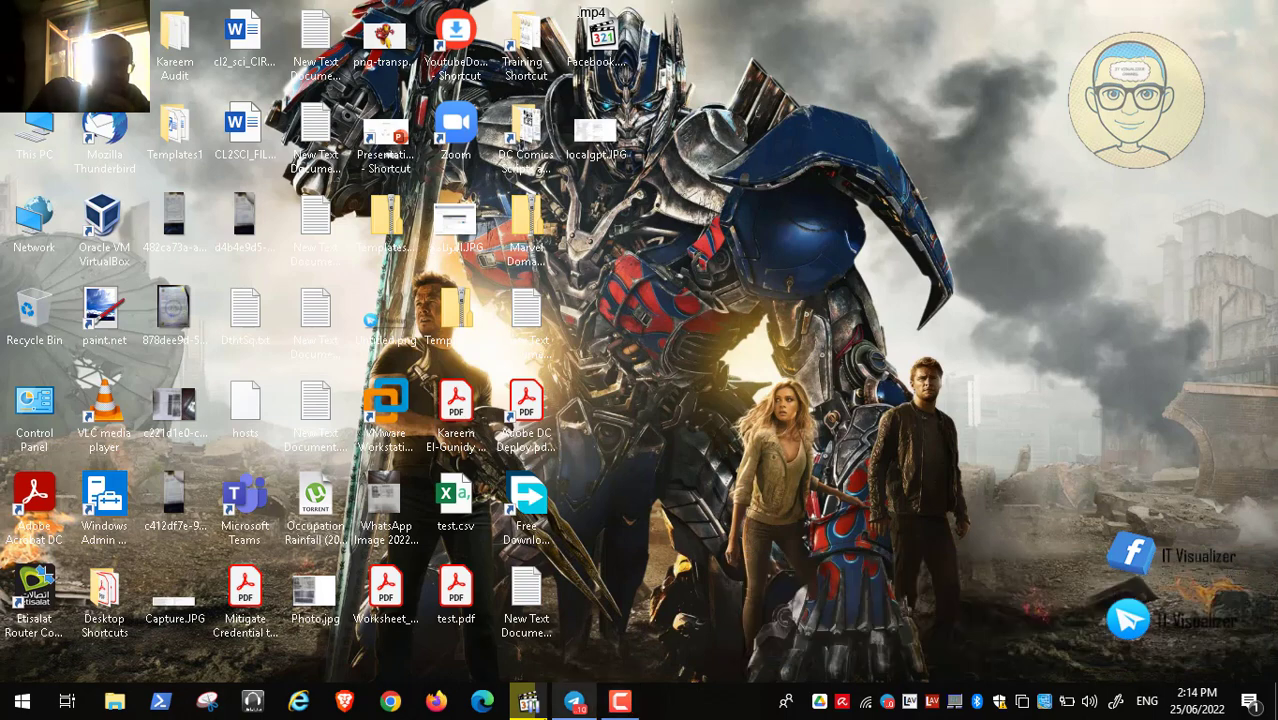
click(528, 703)
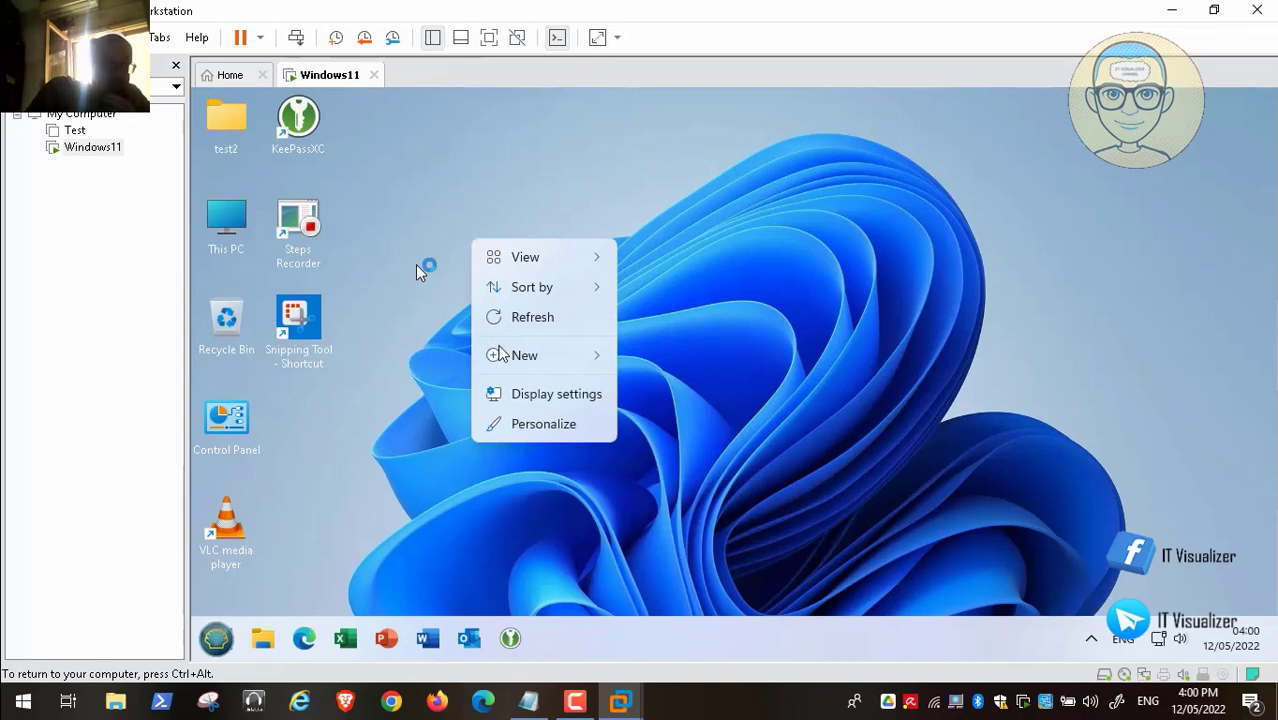
- Open and then dismiss the guest desktop's right-click menu
mouse_move(462, 655)
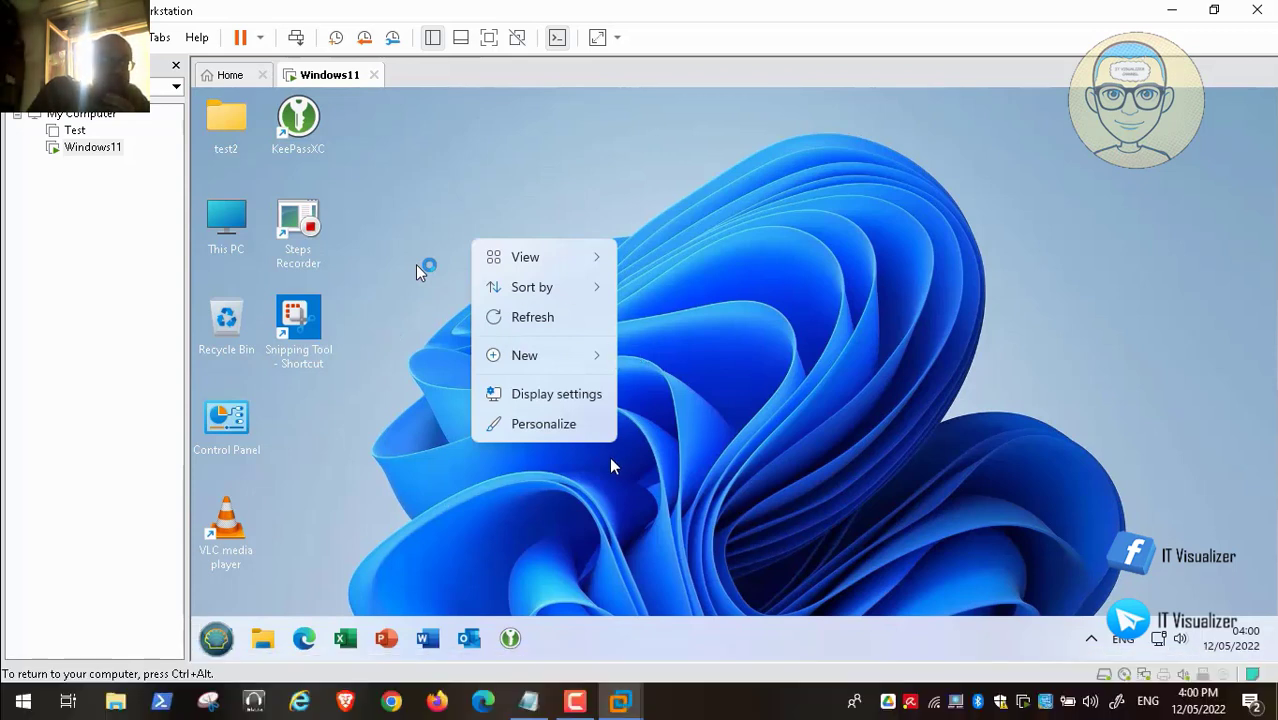
mouse_move(8, 690)
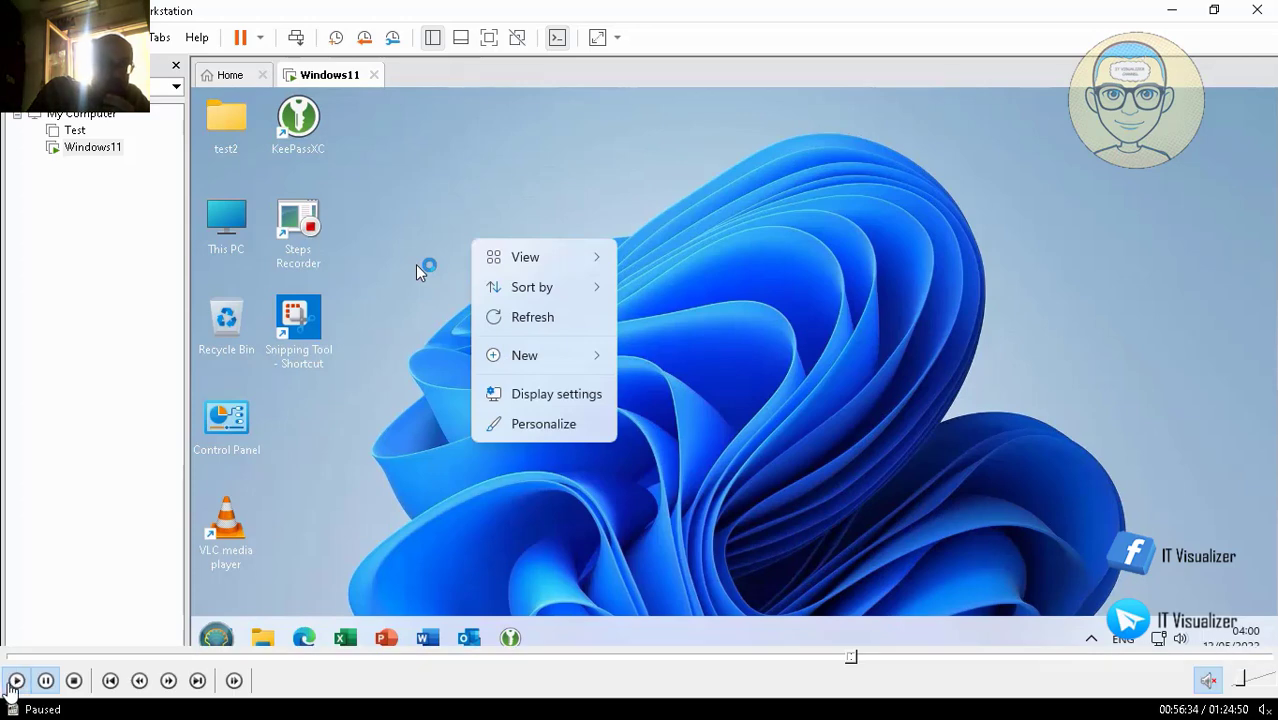
right_click(388, 290)
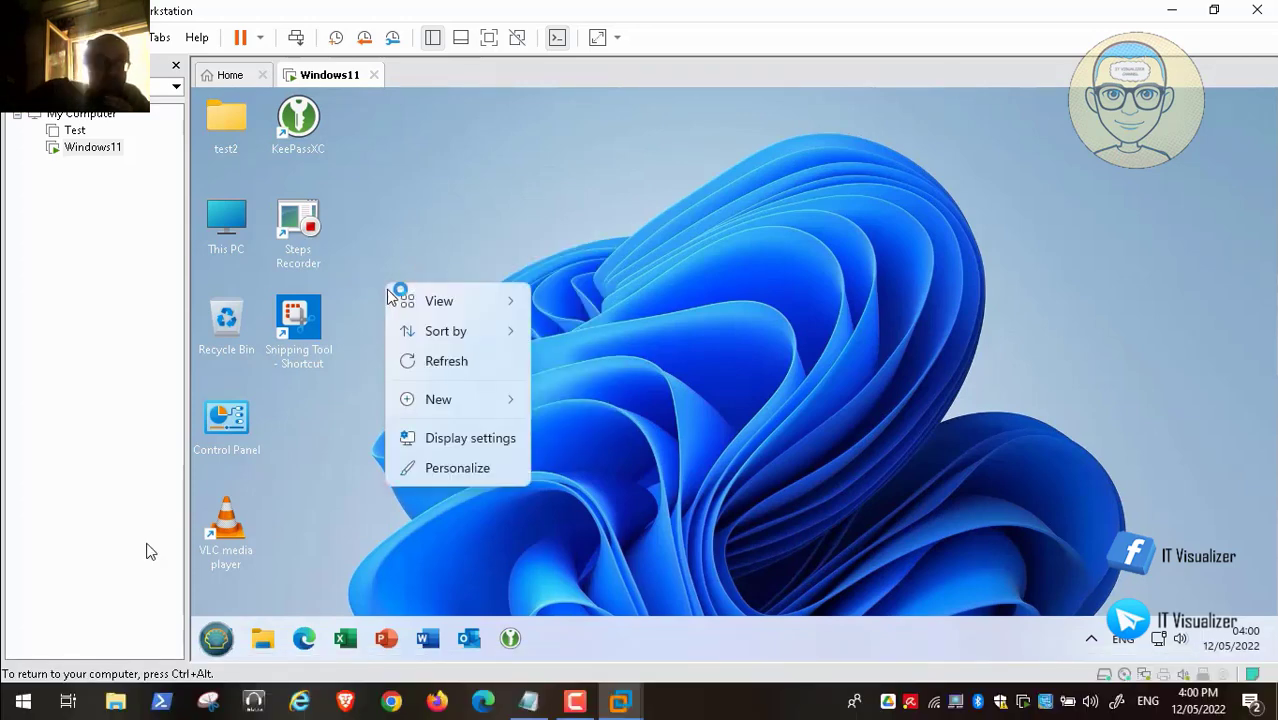
click(792, 372)
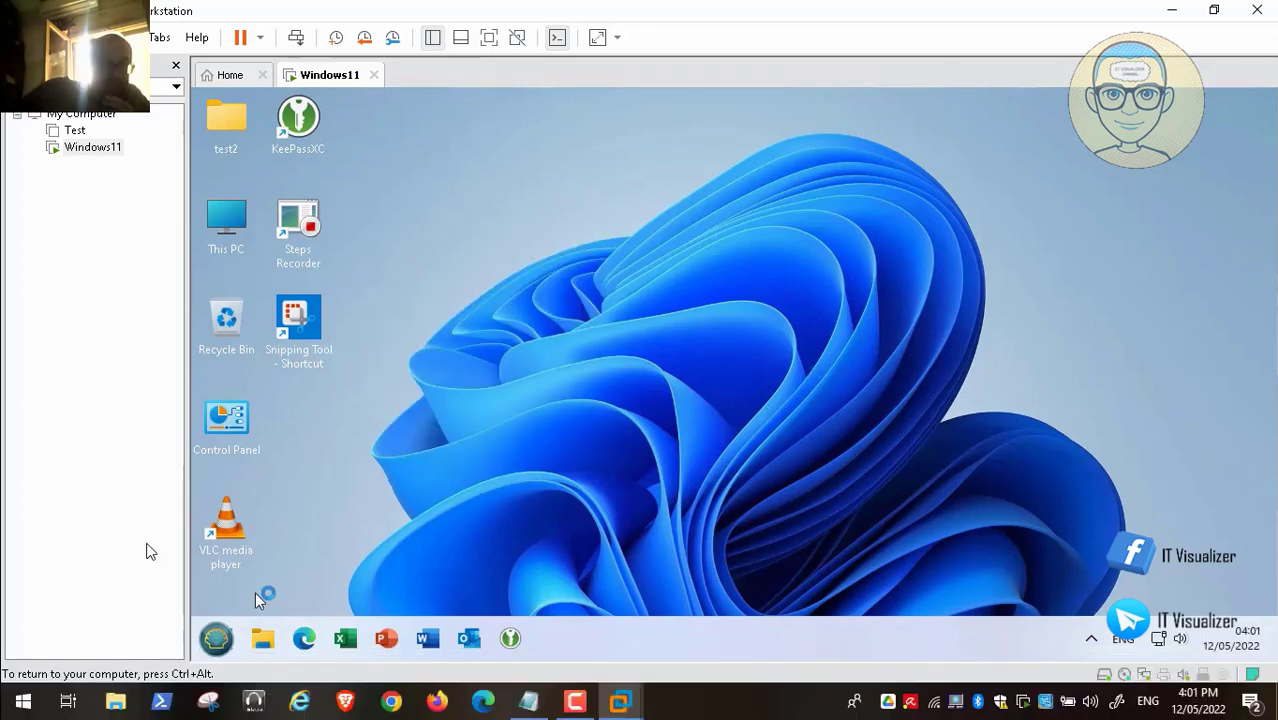
- Launch Task Scheduler from the Start menu, expand the Task Scheduler Library, and maximize the window
click(219, 639)
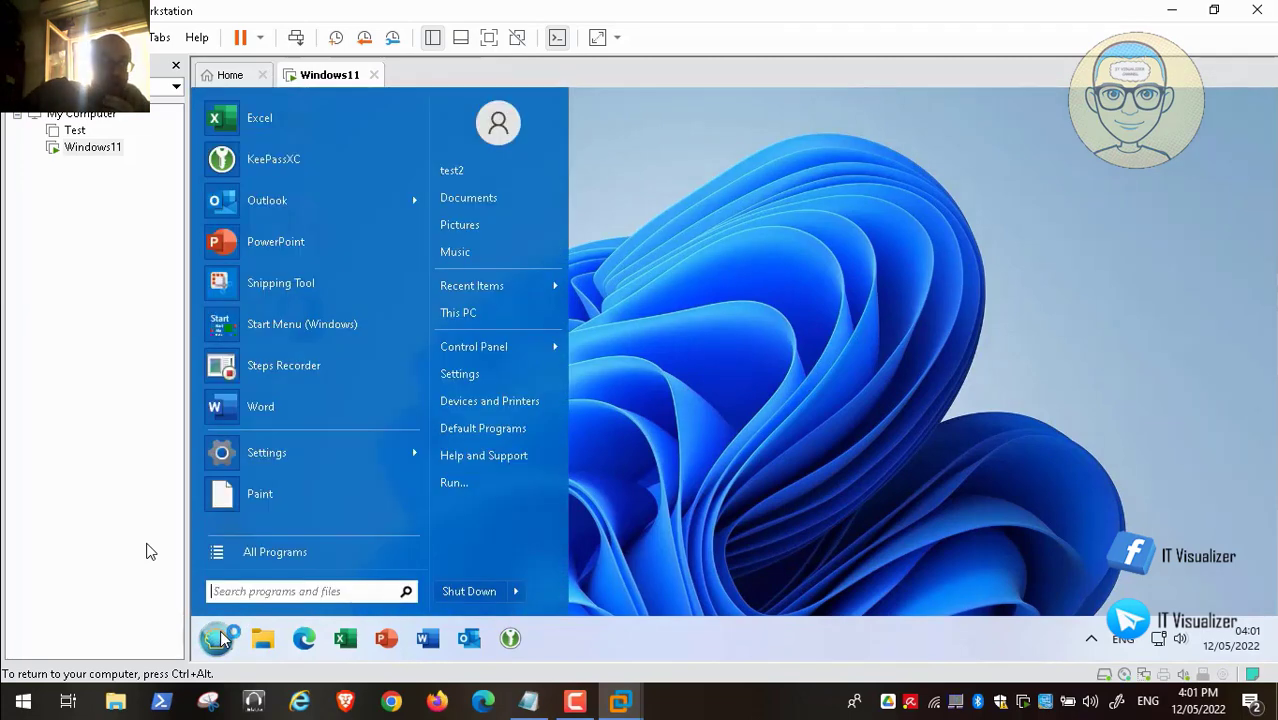
mouse_move(535, 351)
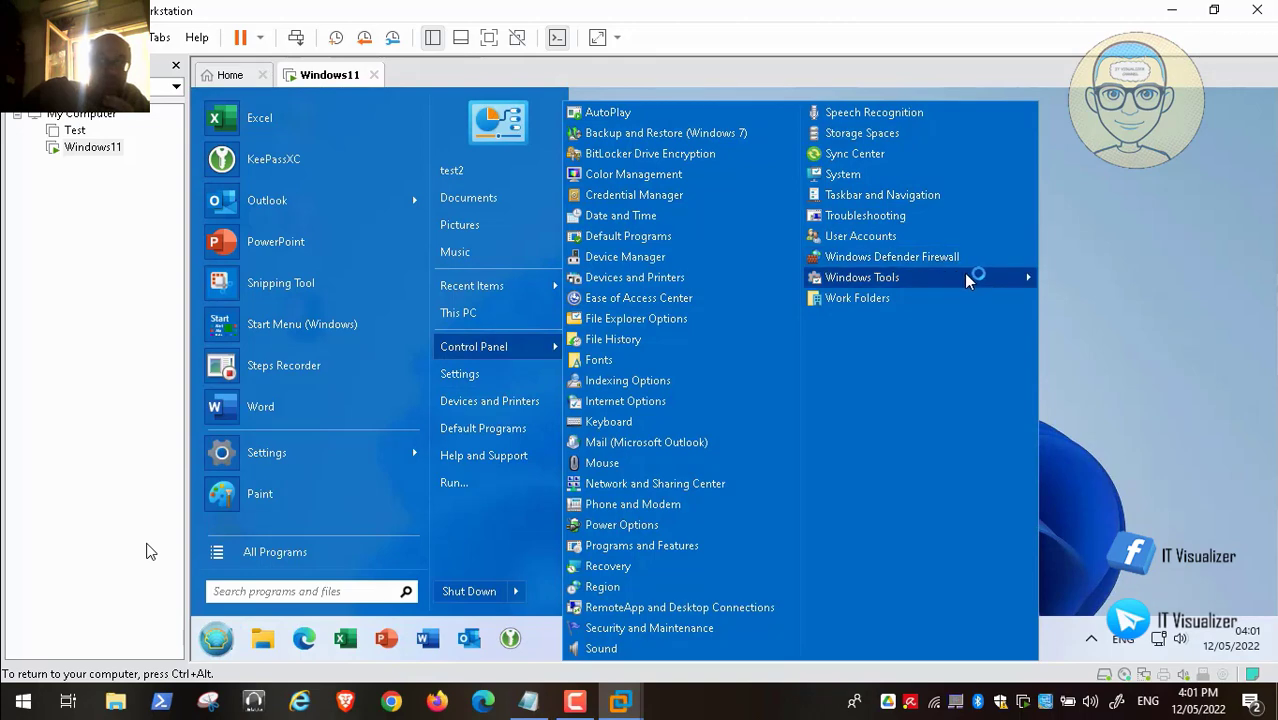
mouse_move(960, 277)
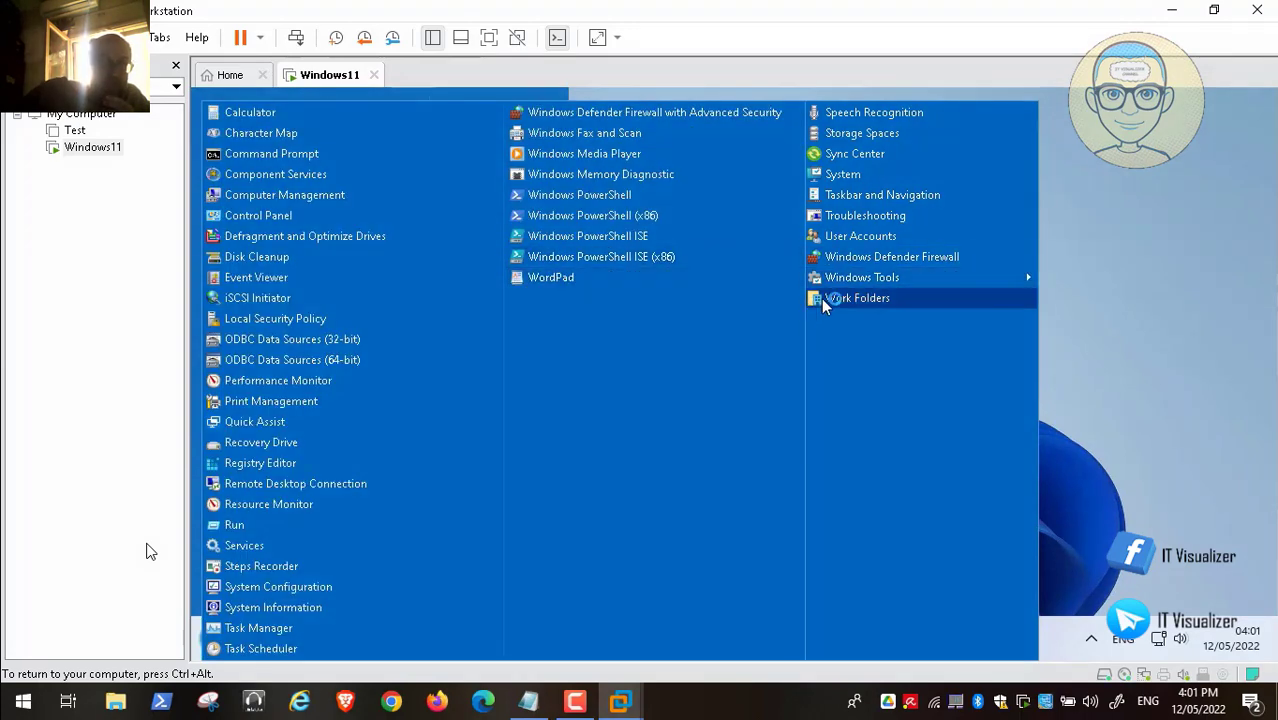
mouse_move(844, 278)
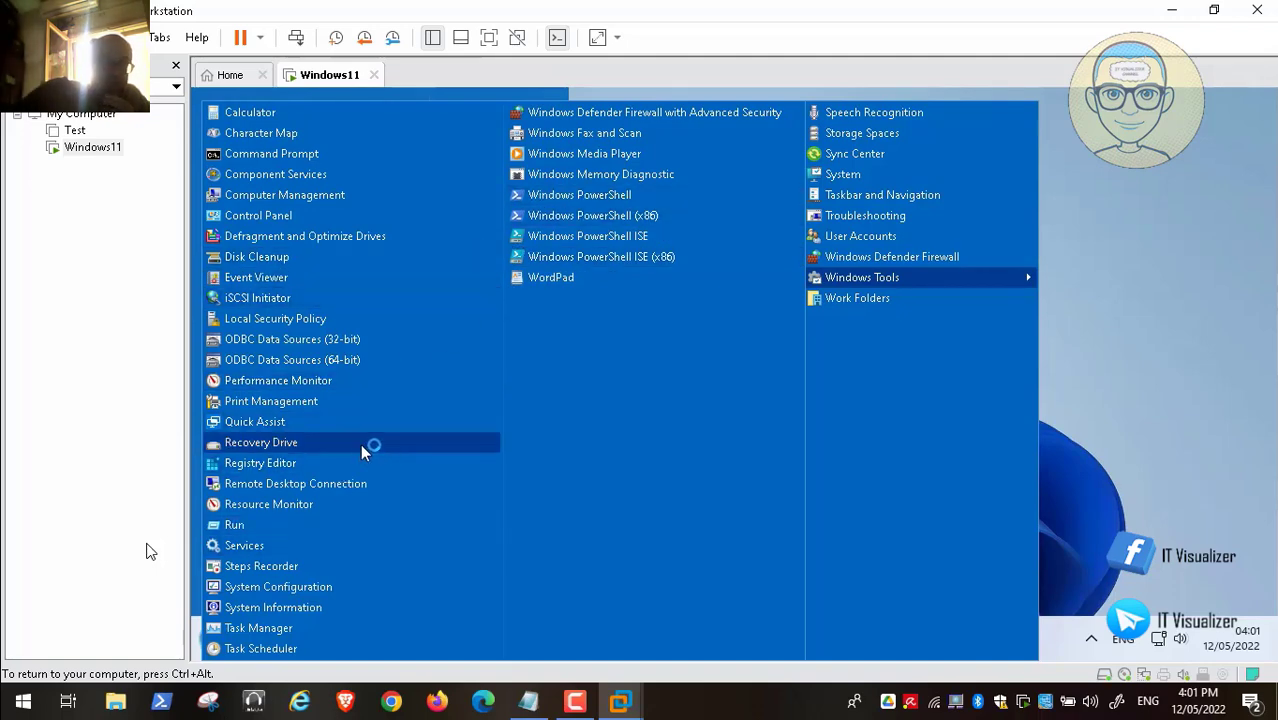
click(288, 648)
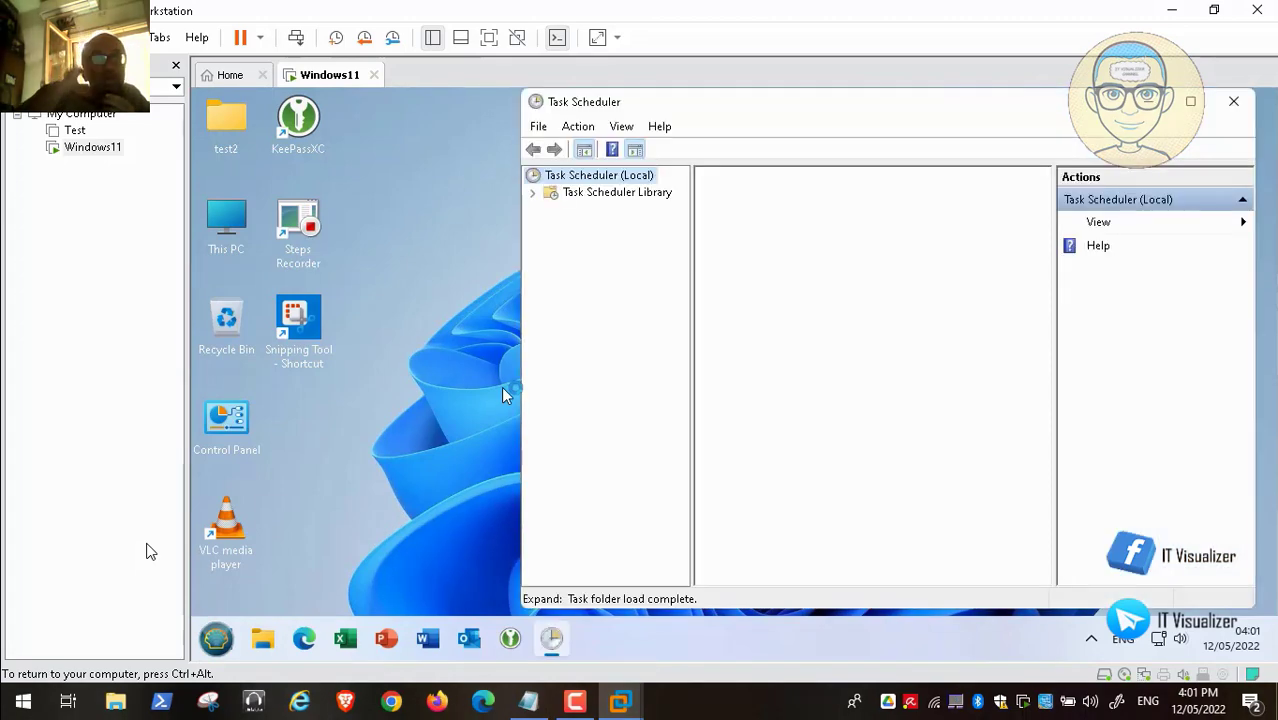
double_click(570, 196)
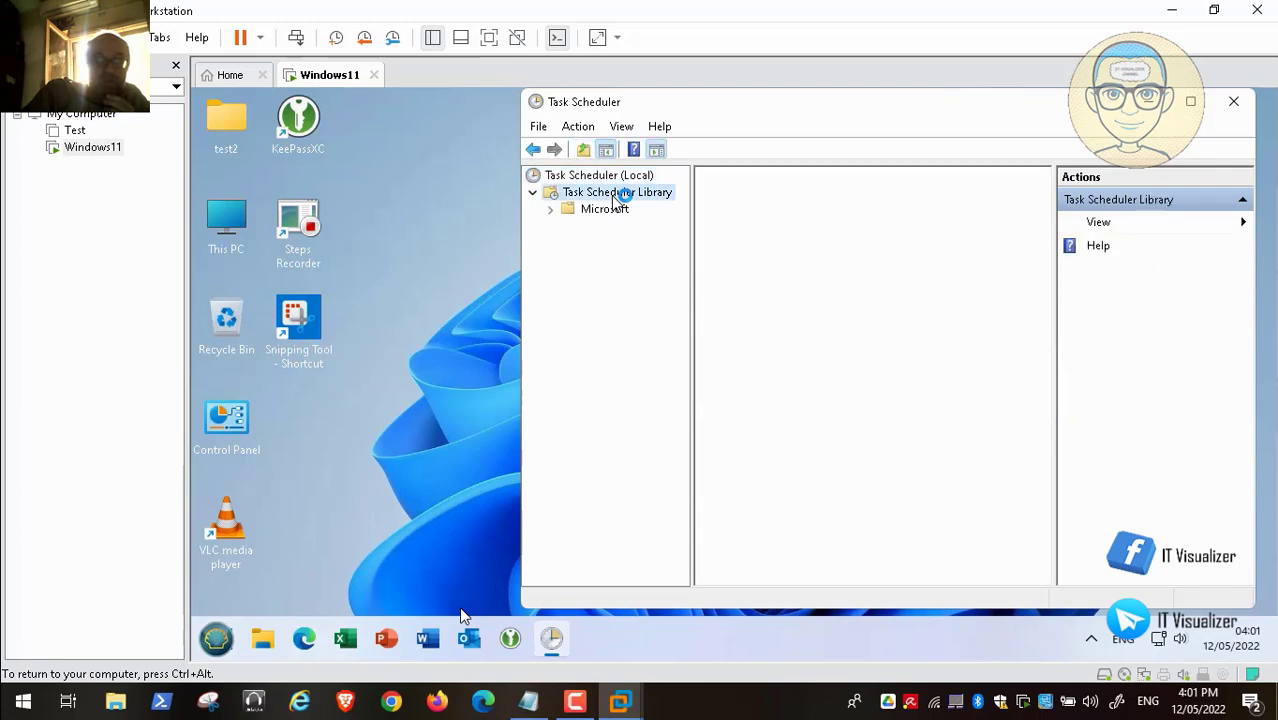
click(1200, 101)
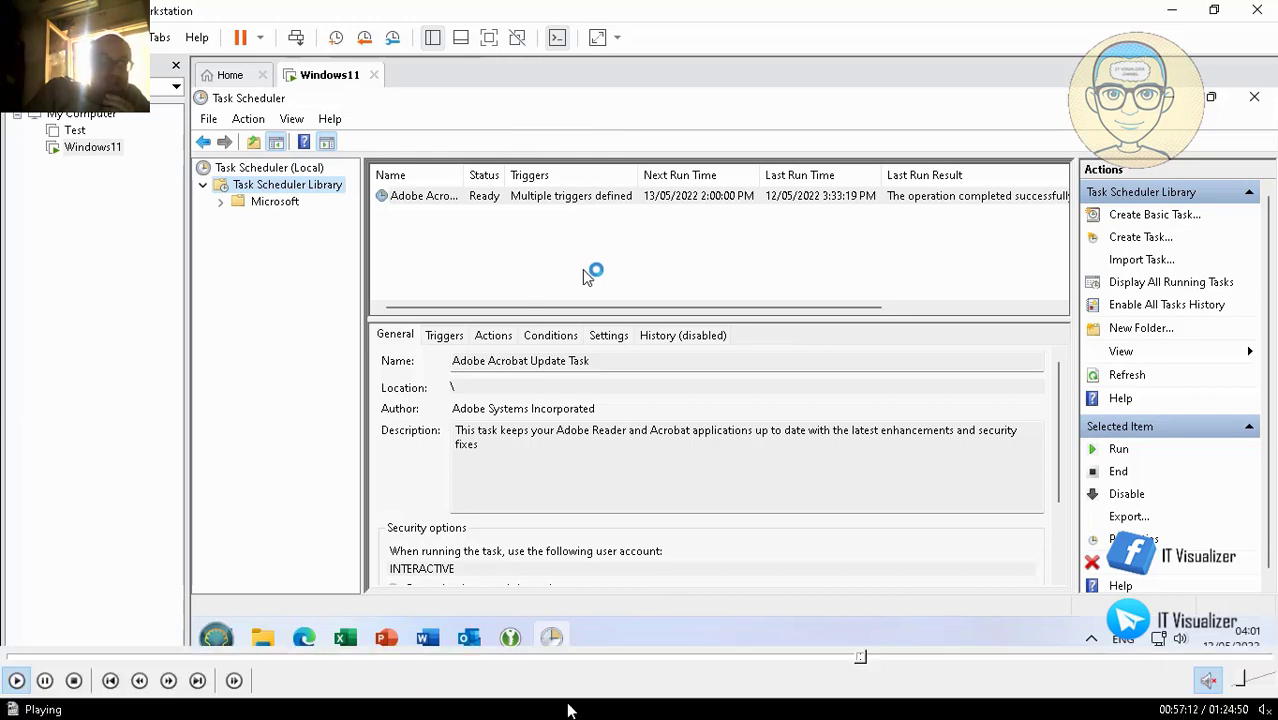
click(868, 658)
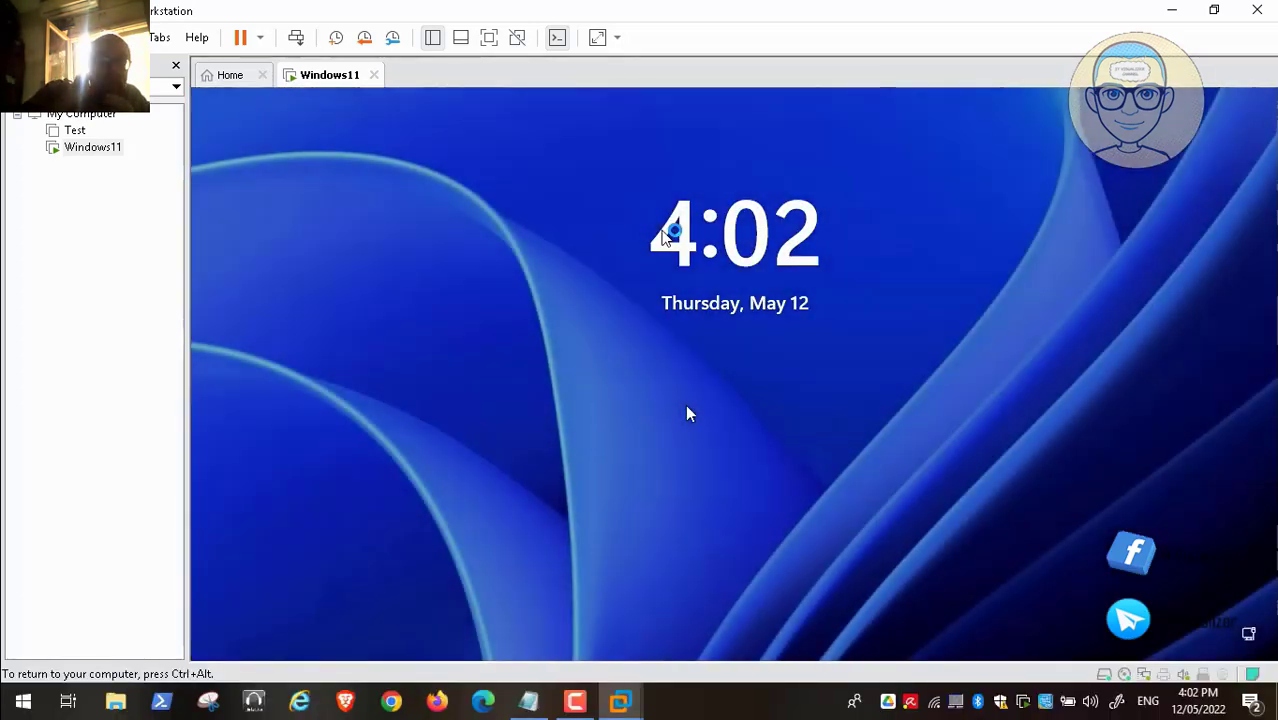
- Dismiss the lock screen, sign in as the other local account with its password, and return input to the VM
click(300, 43)
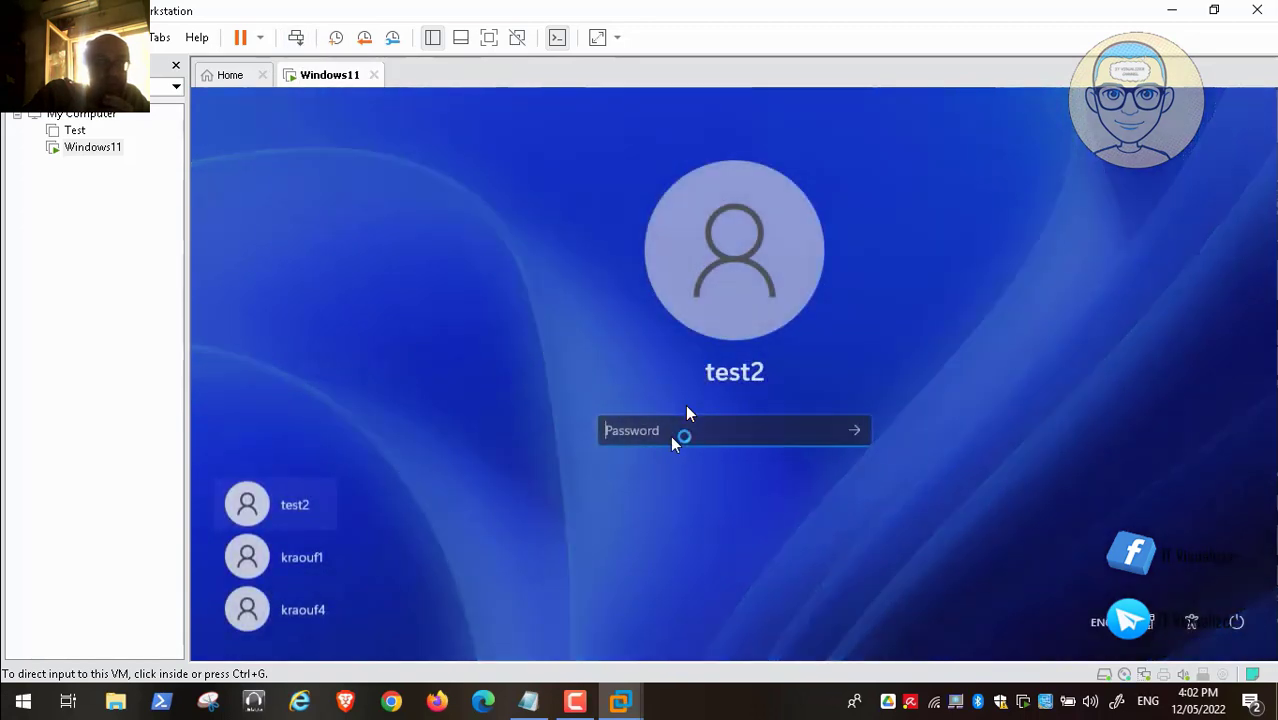
click(668, 438)
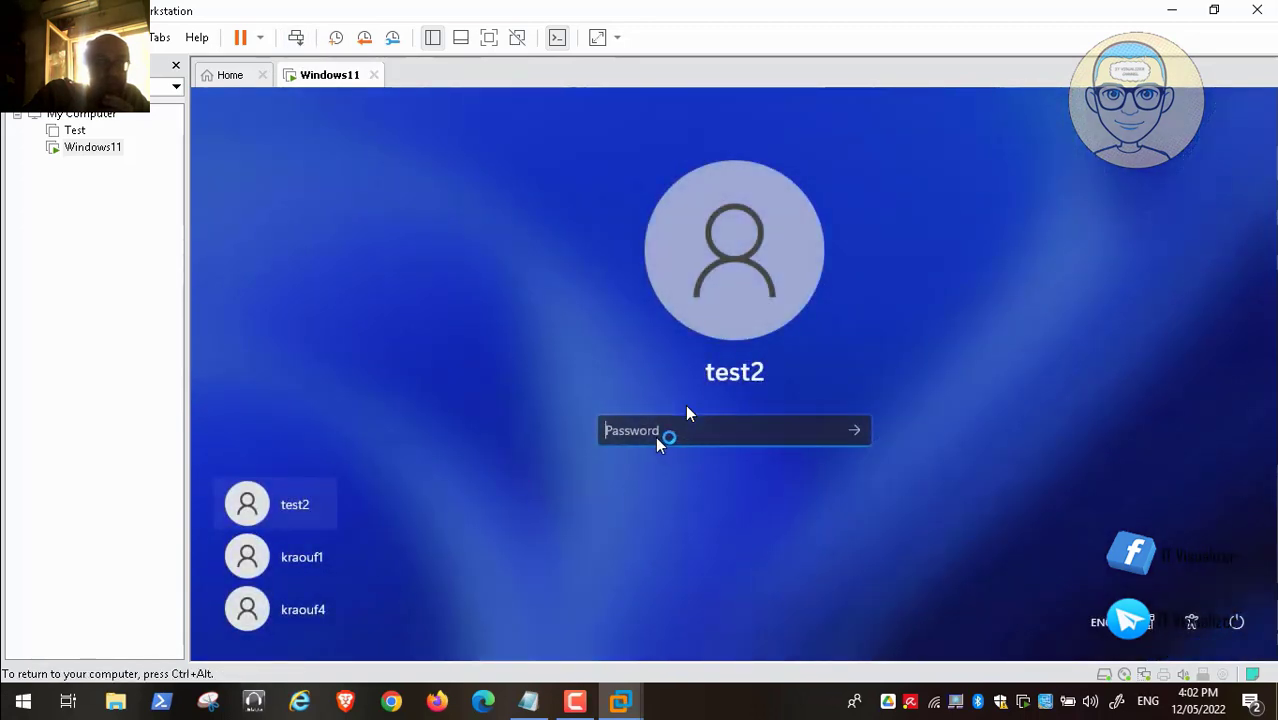
click(318, 607)
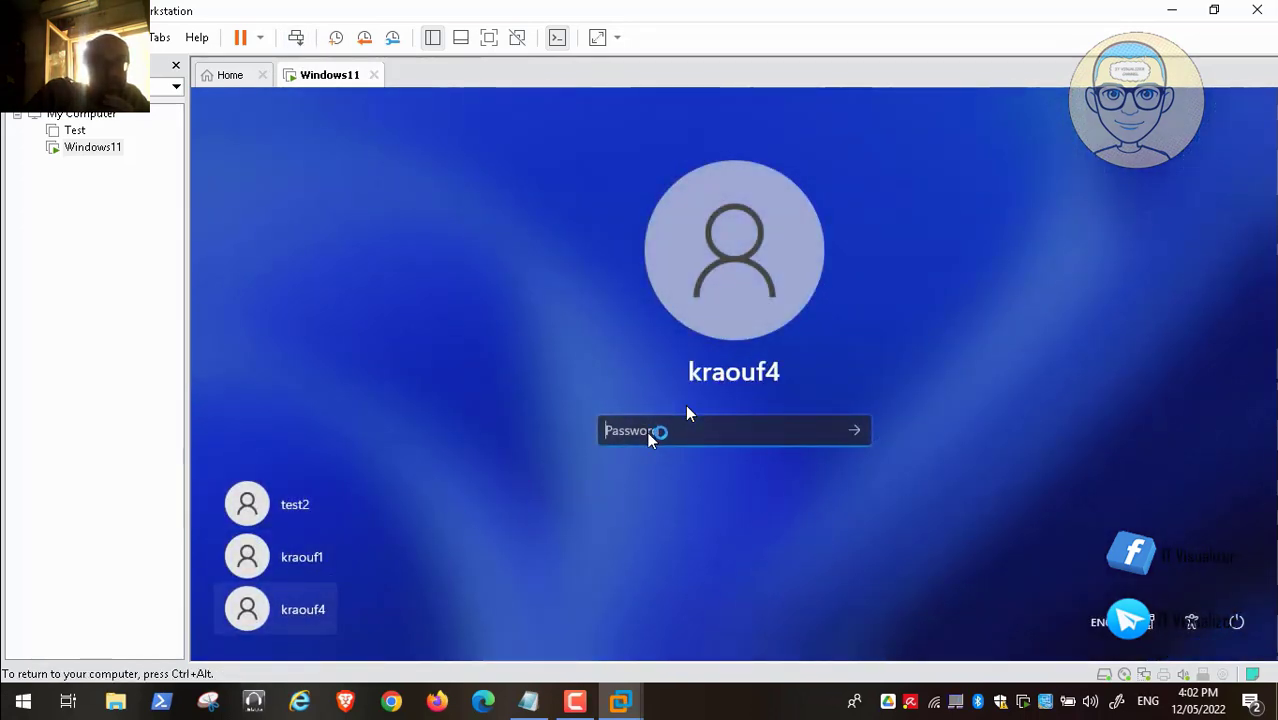
text(***)
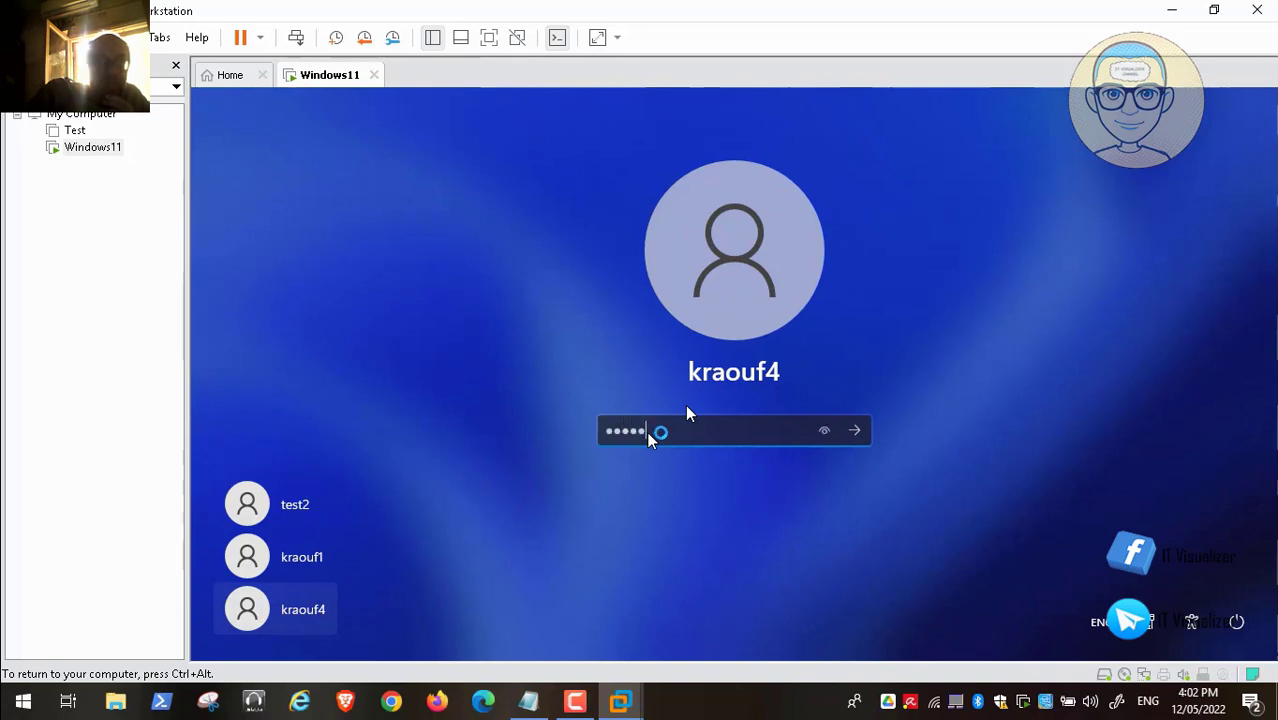
text(*****)
key(Return)
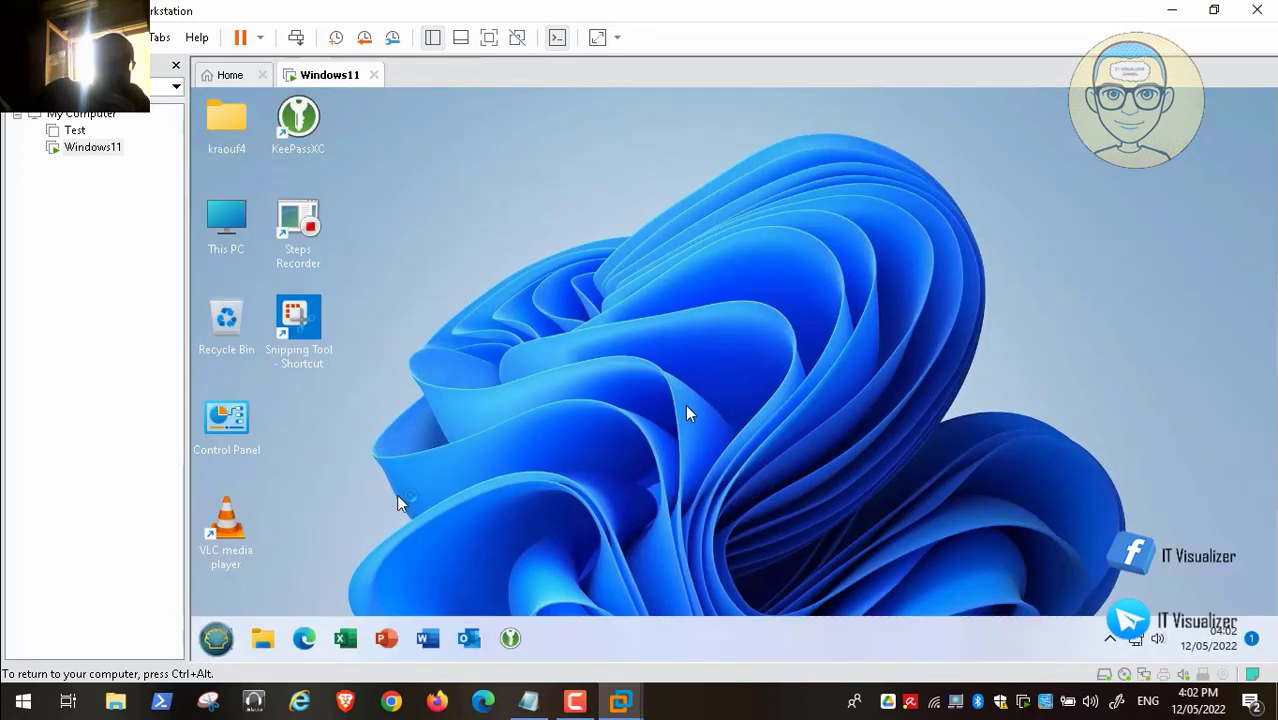
click(215, 649)
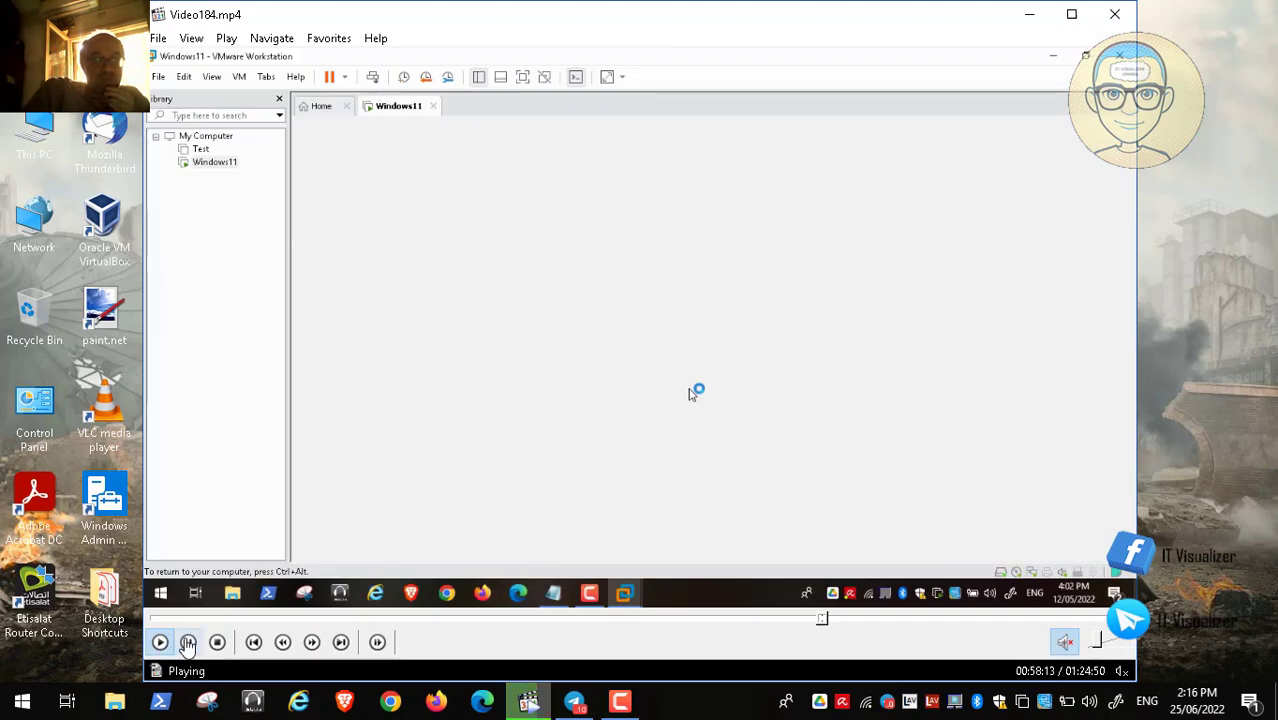
- Bring up the guest's Ctrl+Alt+Del security options screen
click(189, 643)
click(620, 701)
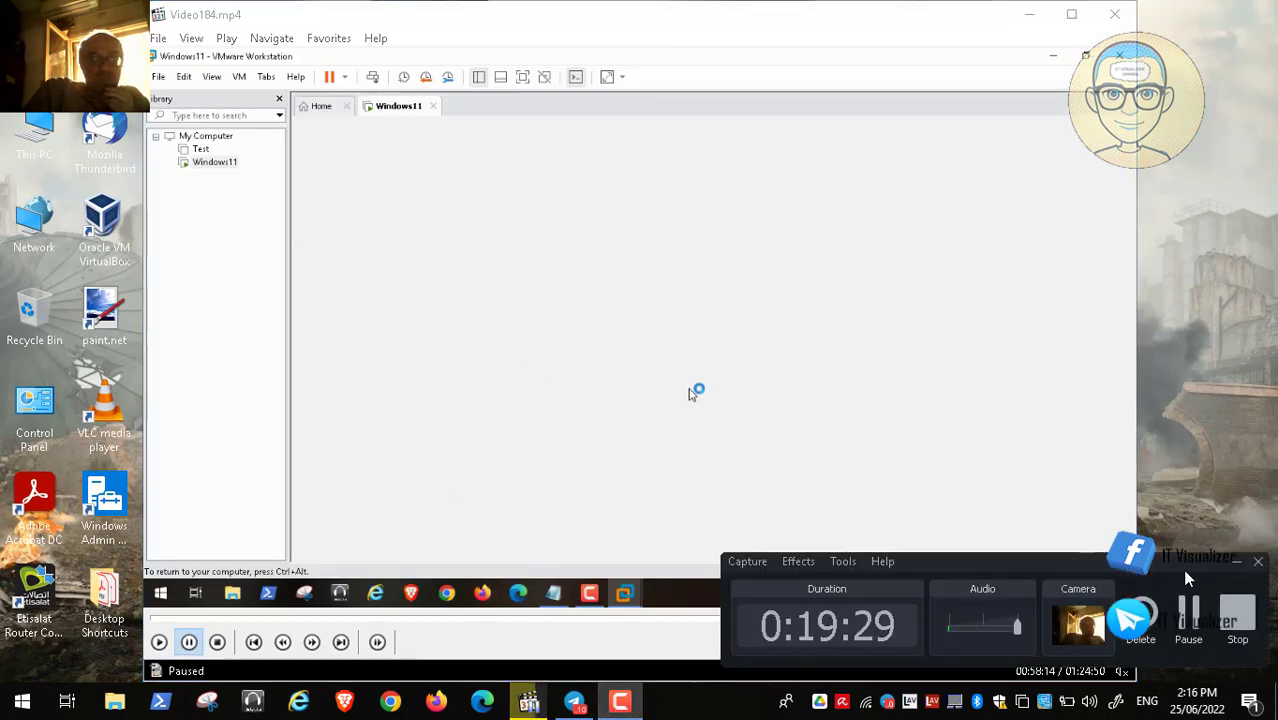
click(1190, 618)
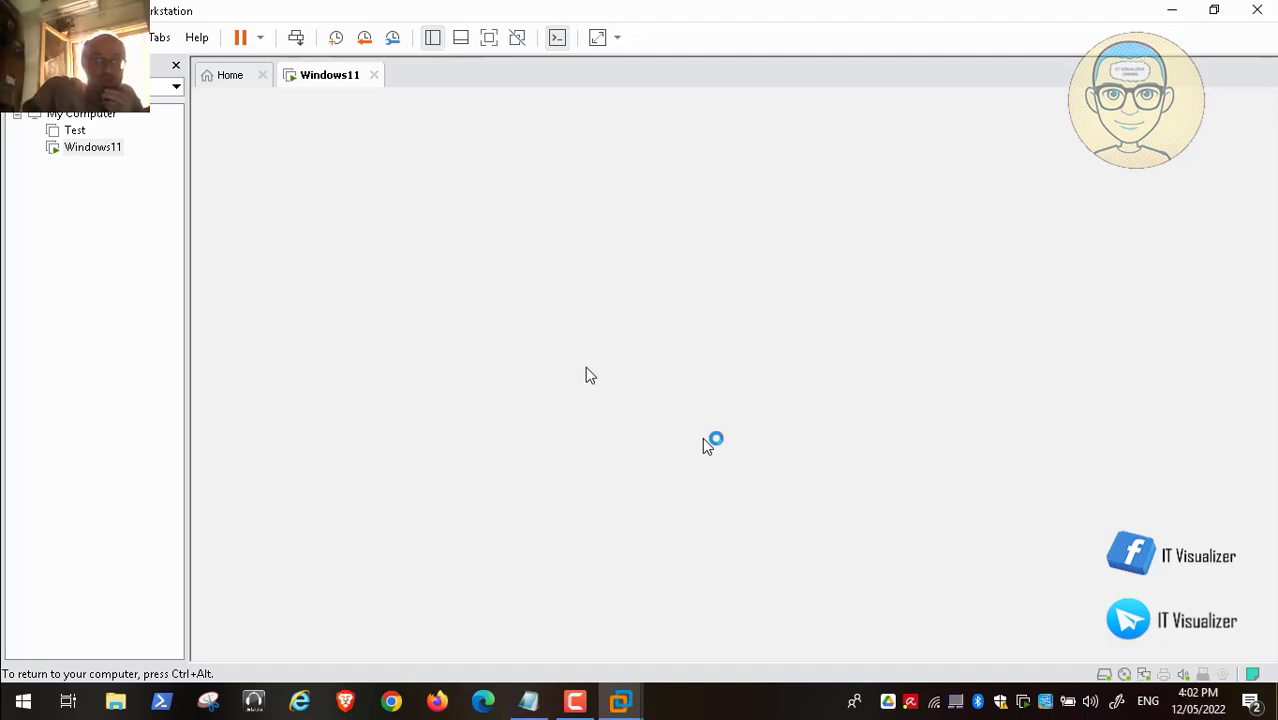
click(522, 397)
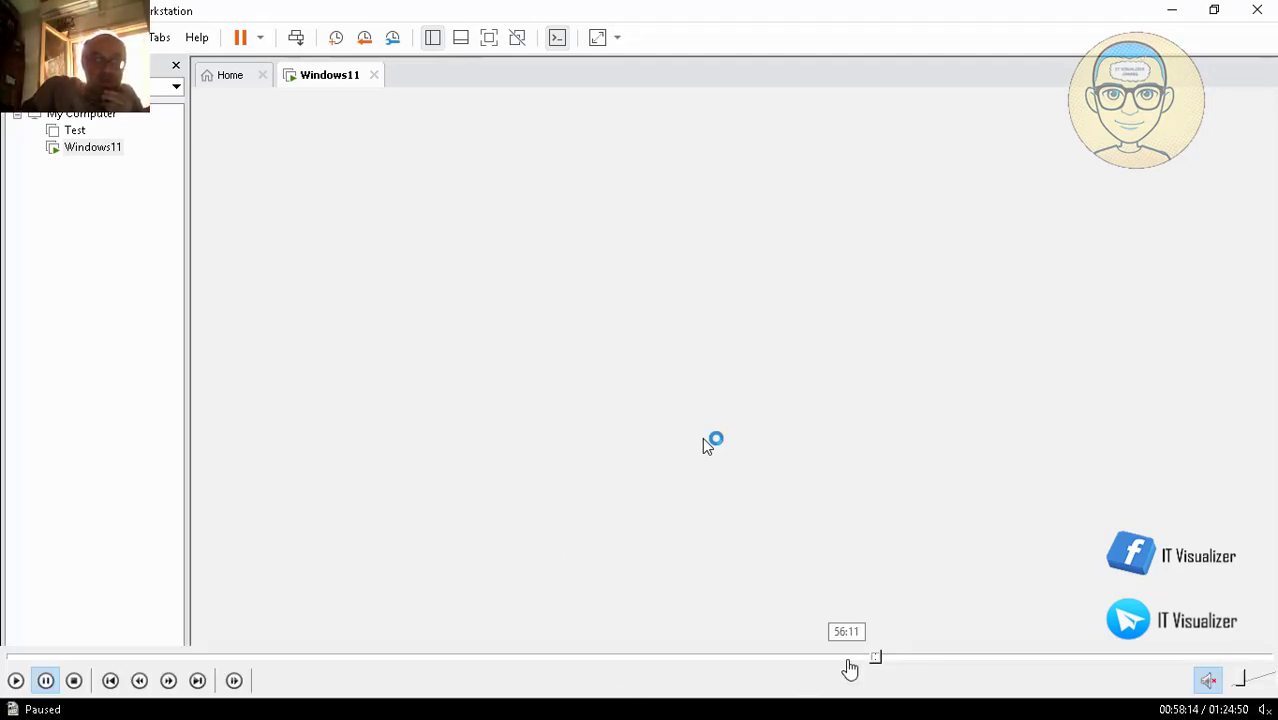
click(884, 660)
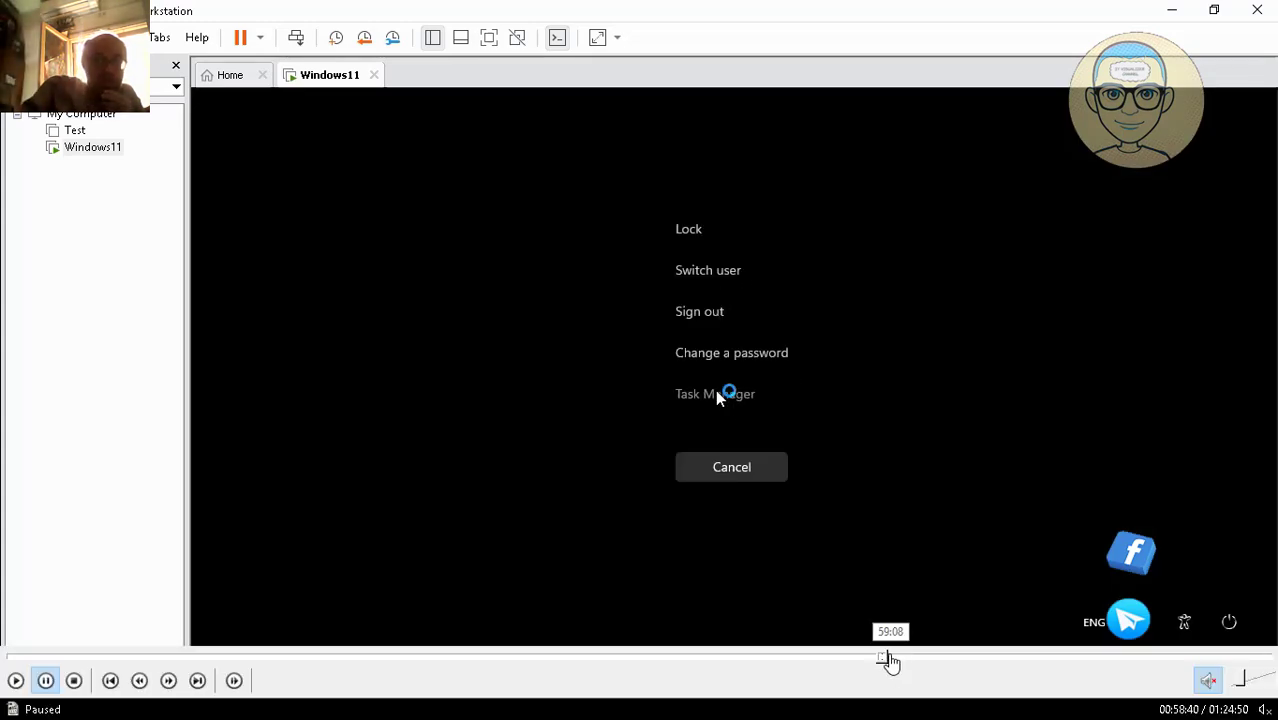
click(890, 659)
click(887, 660)
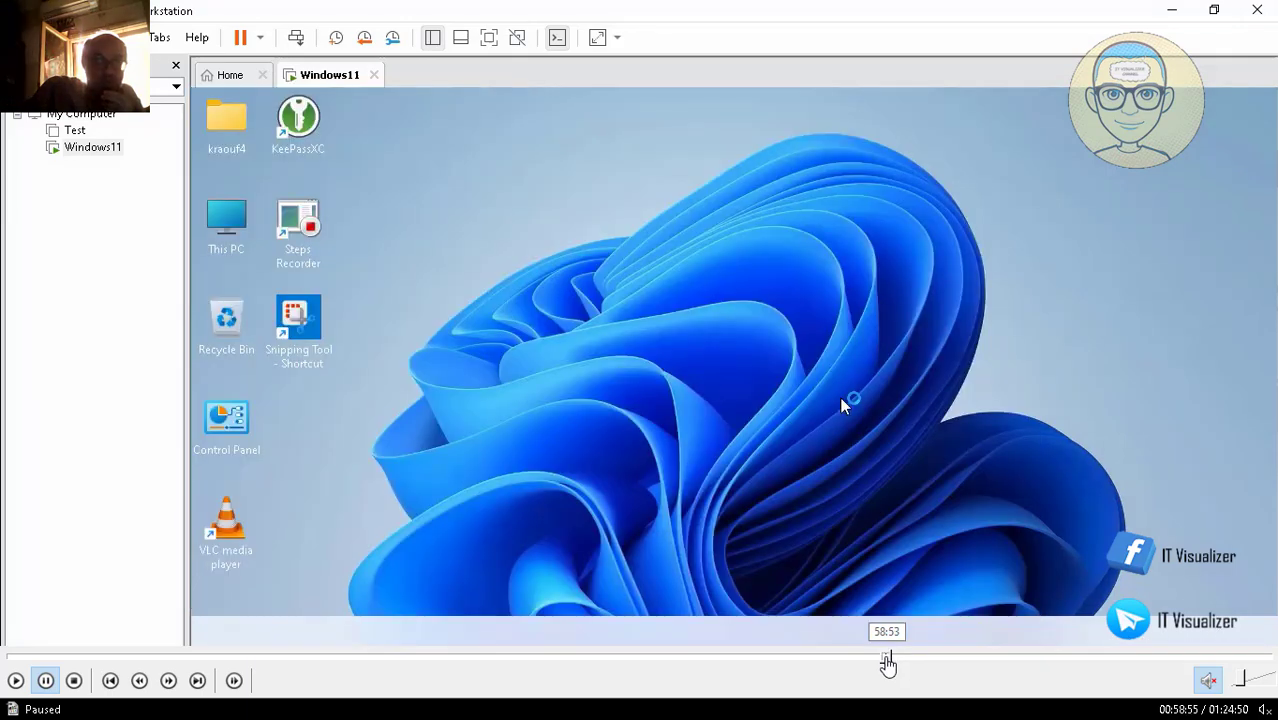
click(884, 660)
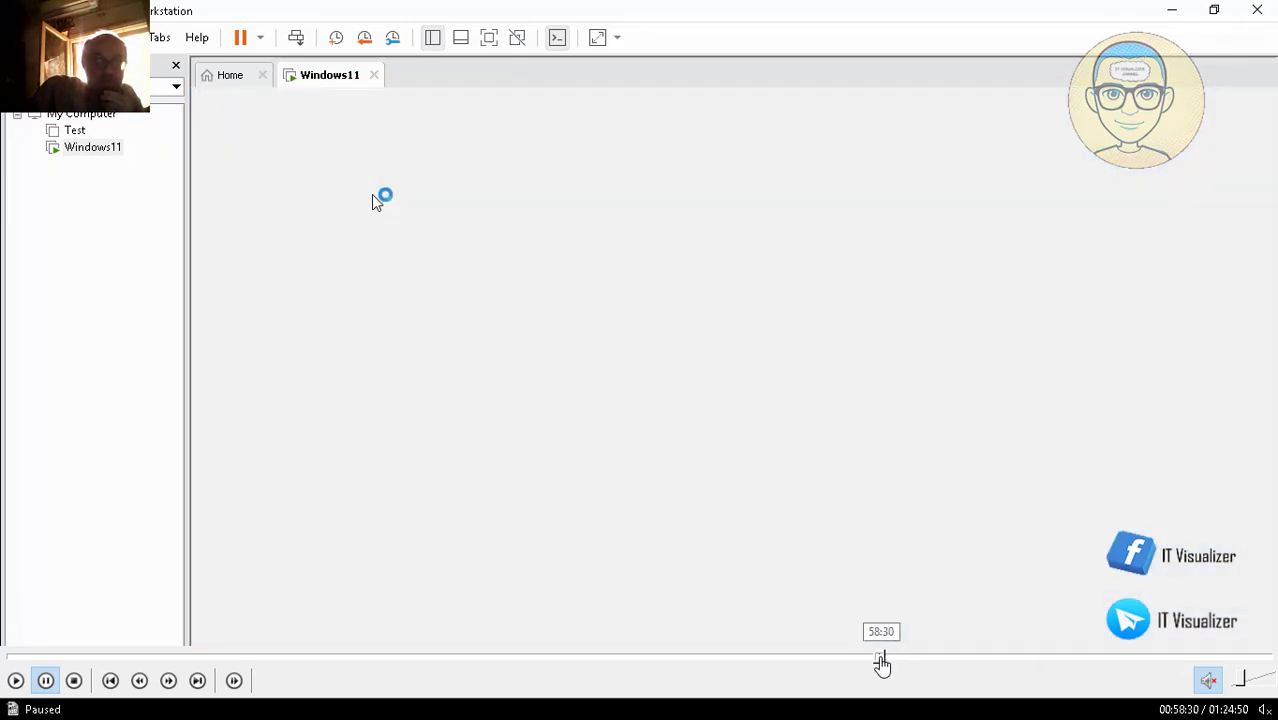
click(16, 680)
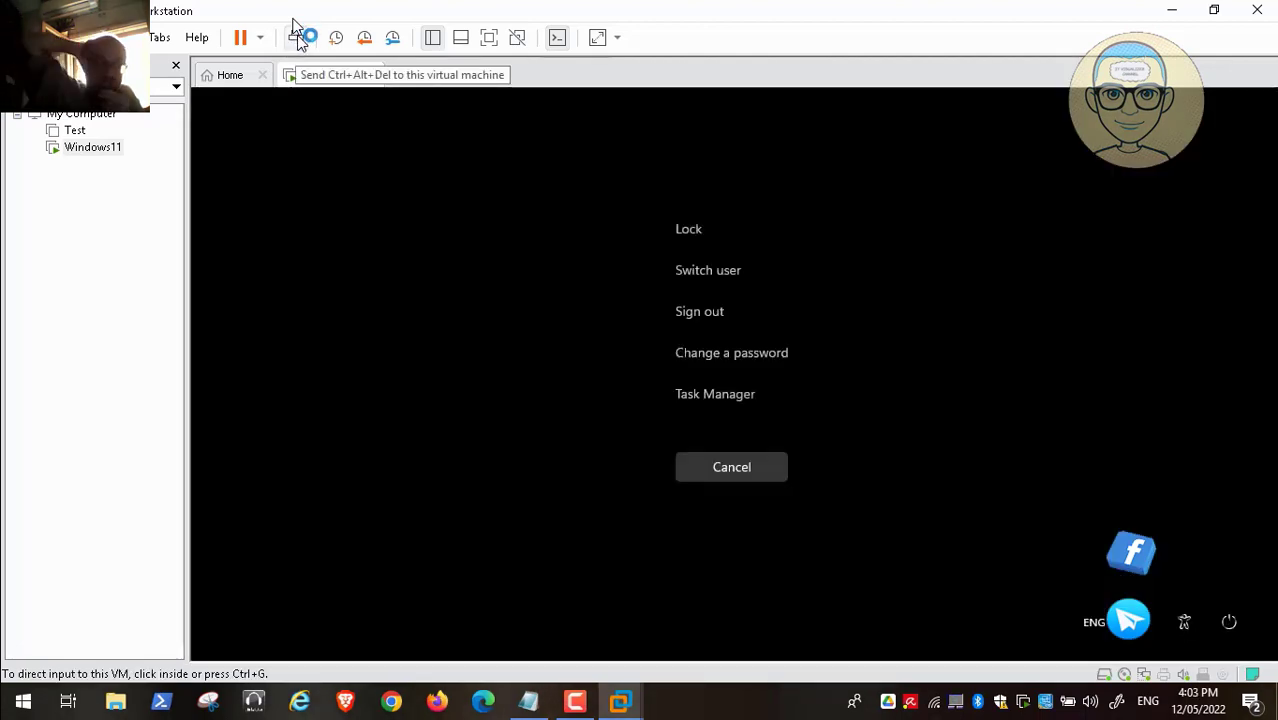
- Run 'explorer' as a new task from Task Manager to restore the desktop, then close Task Manager
click(715, 389)
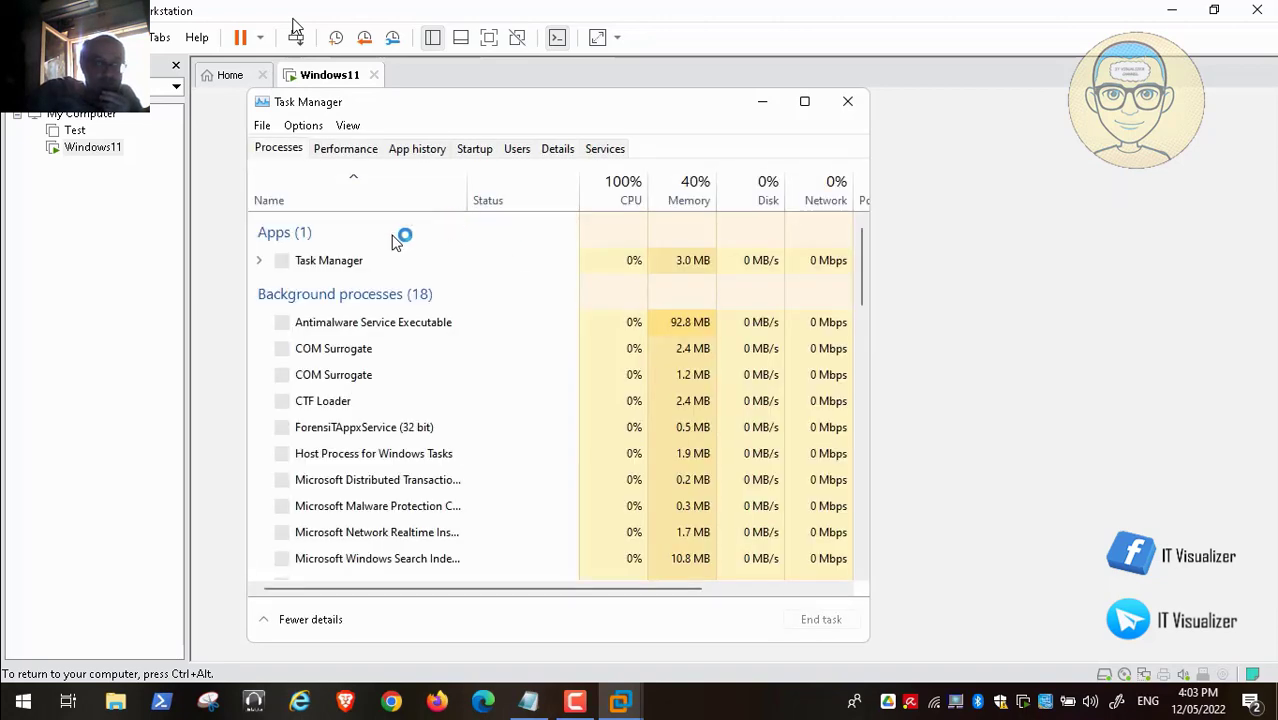
click(264, 126)
click(290, 148)
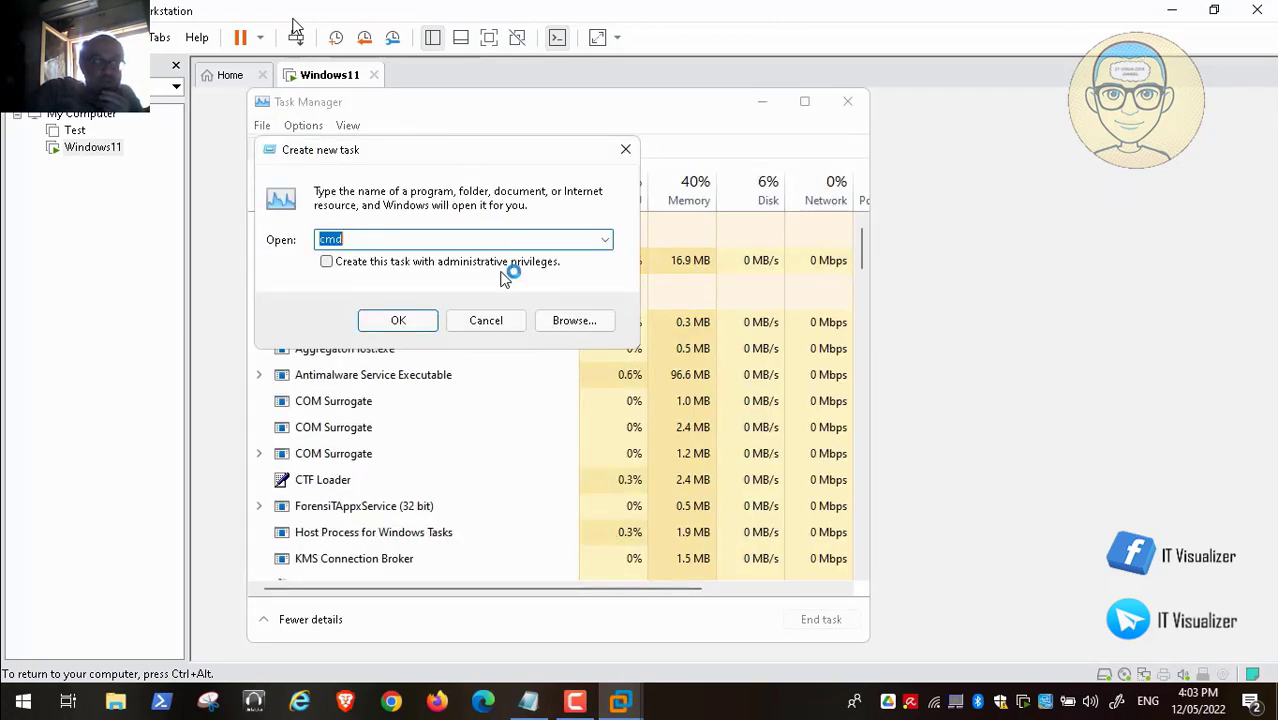
key(BackSpace)
text(exp)
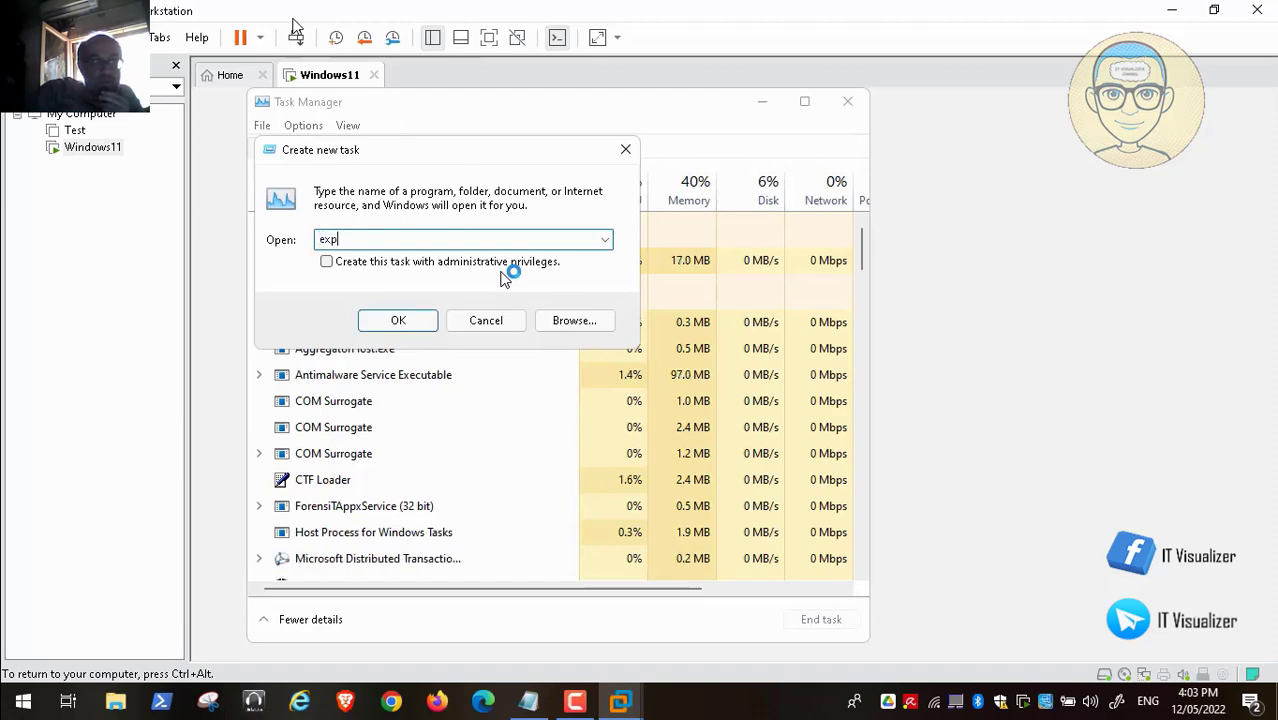
text(lorer)
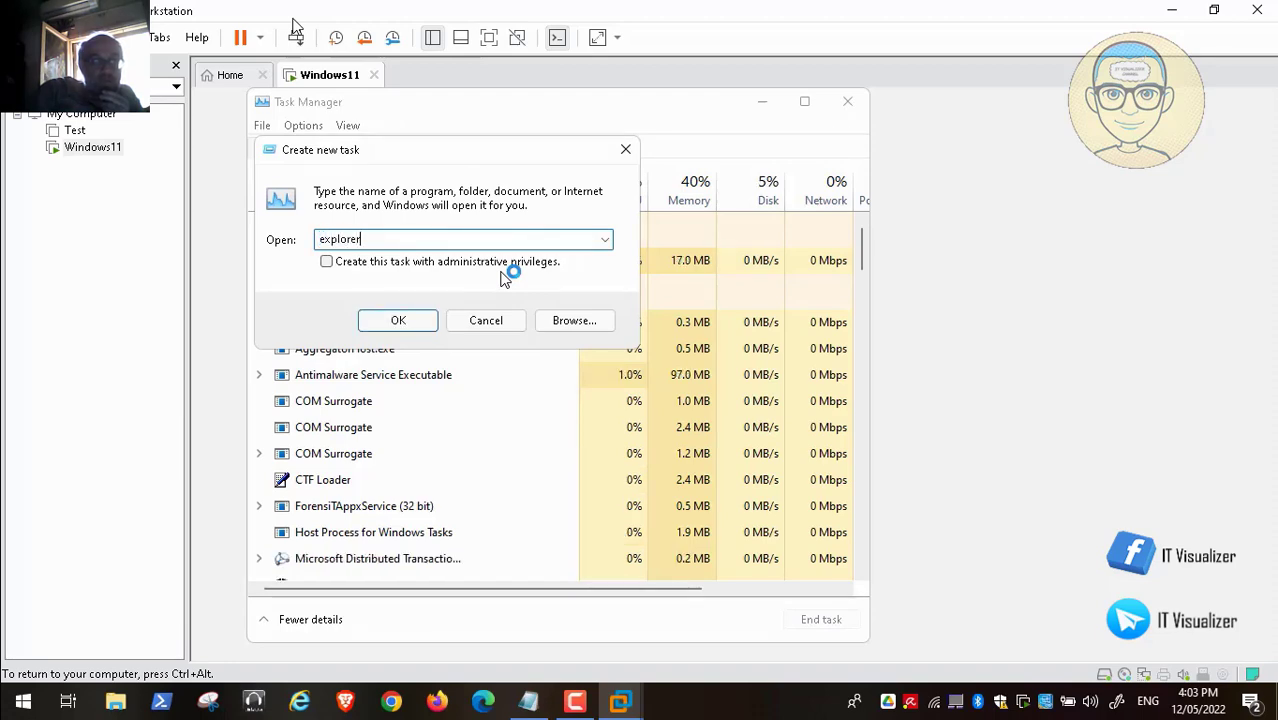
key(Return)
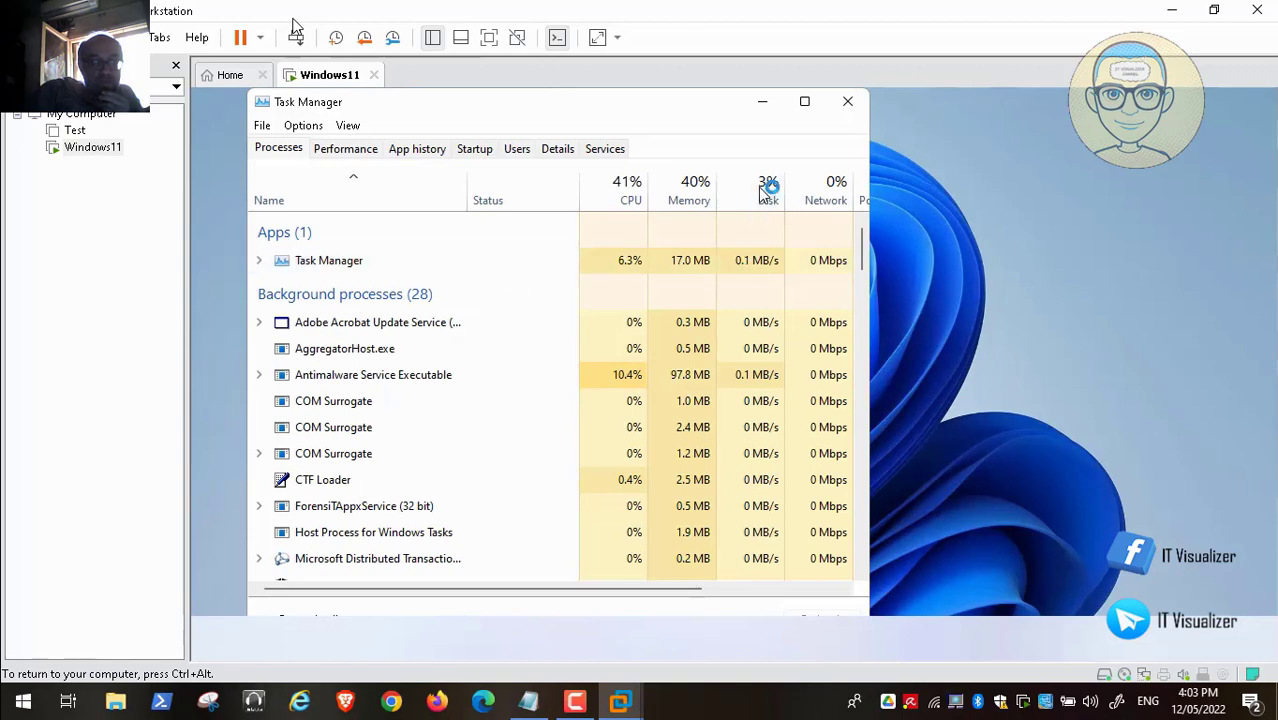
click(846, 102)
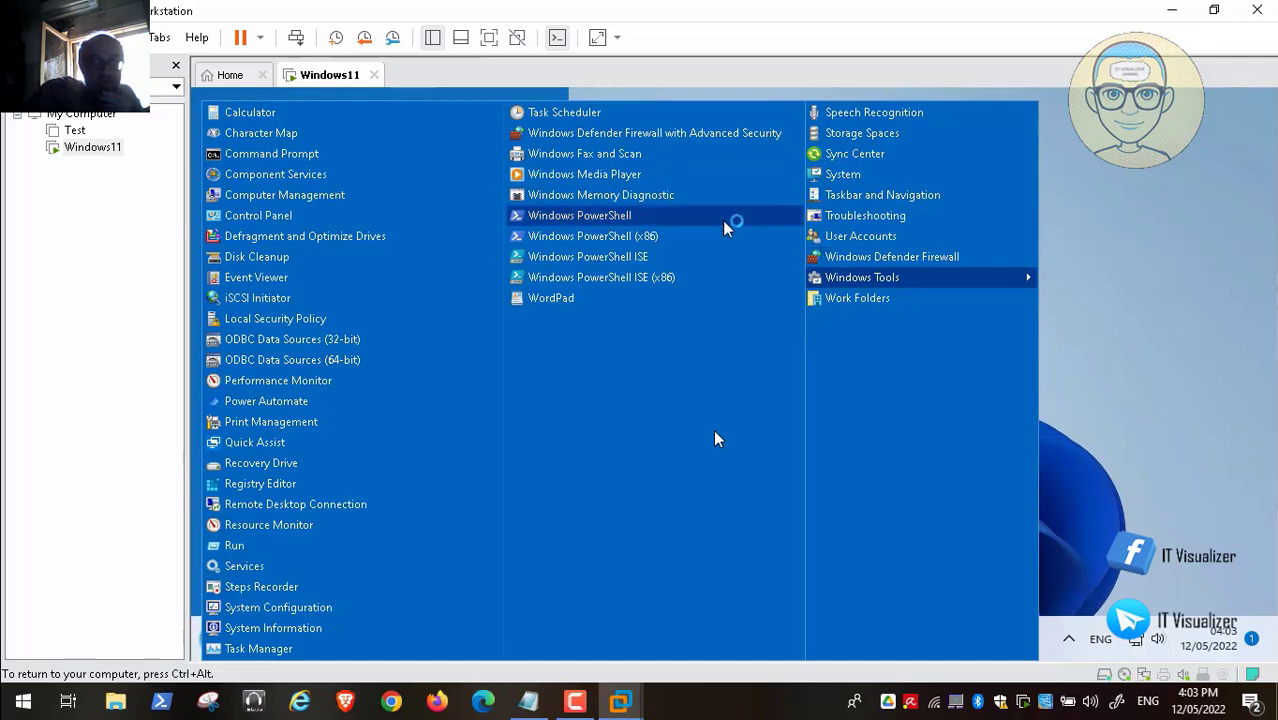
- Open the Clean Temp task in Task Scheduler Library and check its Last Run Time (4:02:14 PM) and successful Last Run Result
click(650, 118)
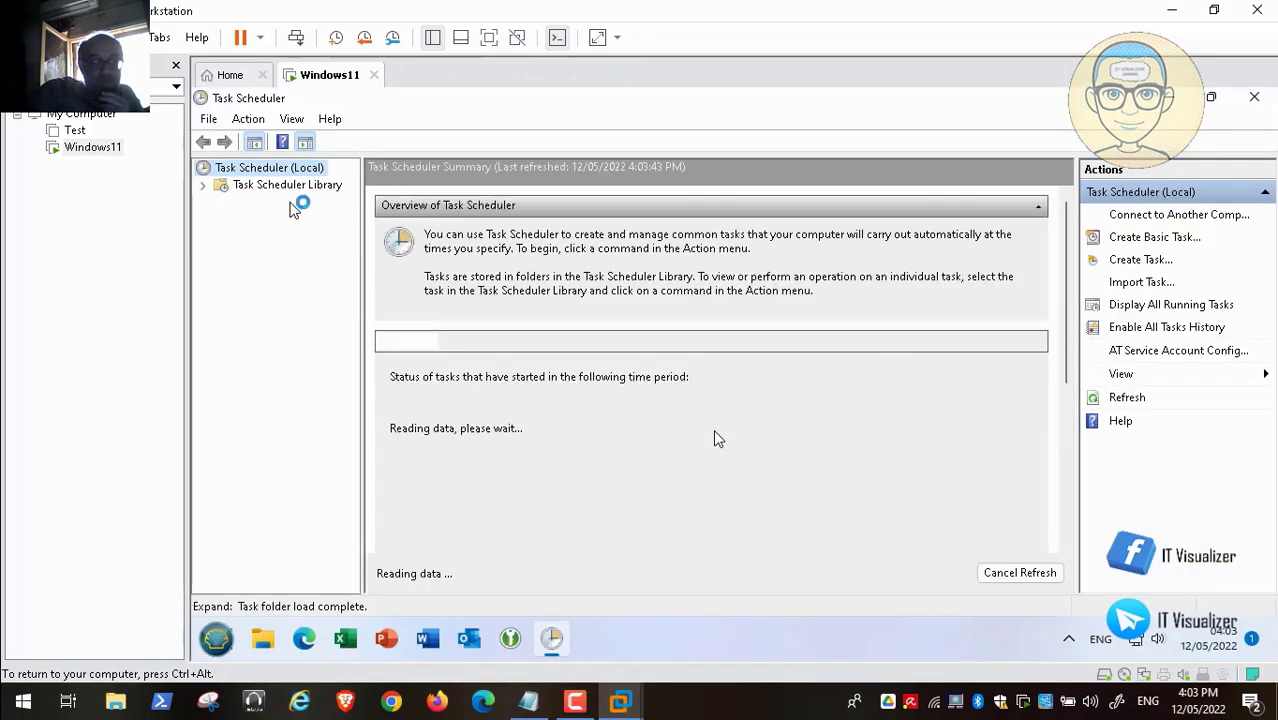
click(206, 185)
click(264, 186)
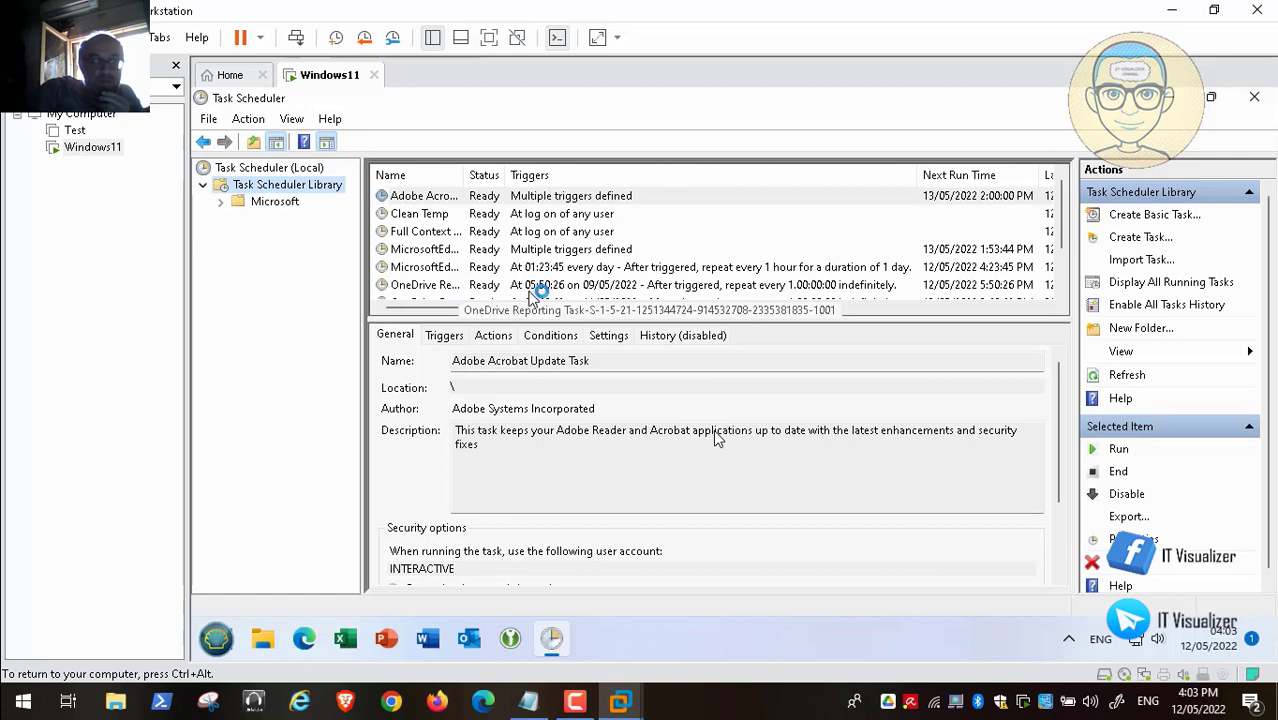
click(555, 216)
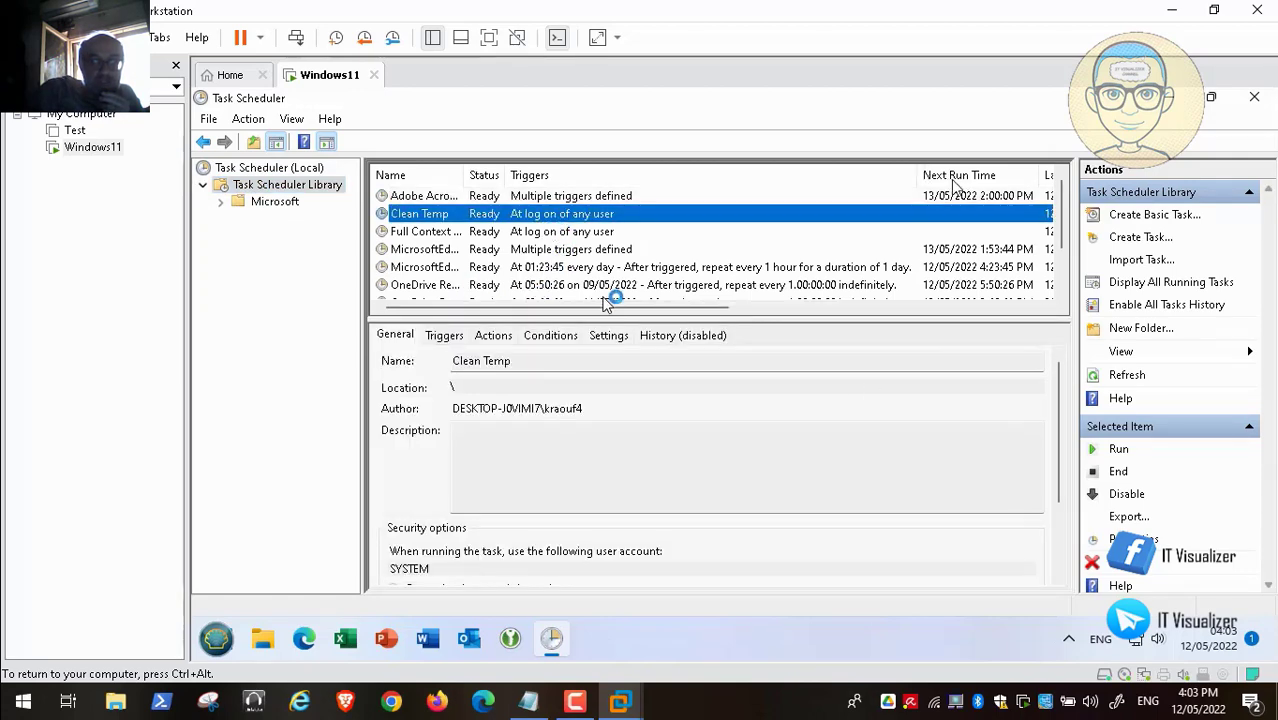
drag(622, 310, 848, 315)
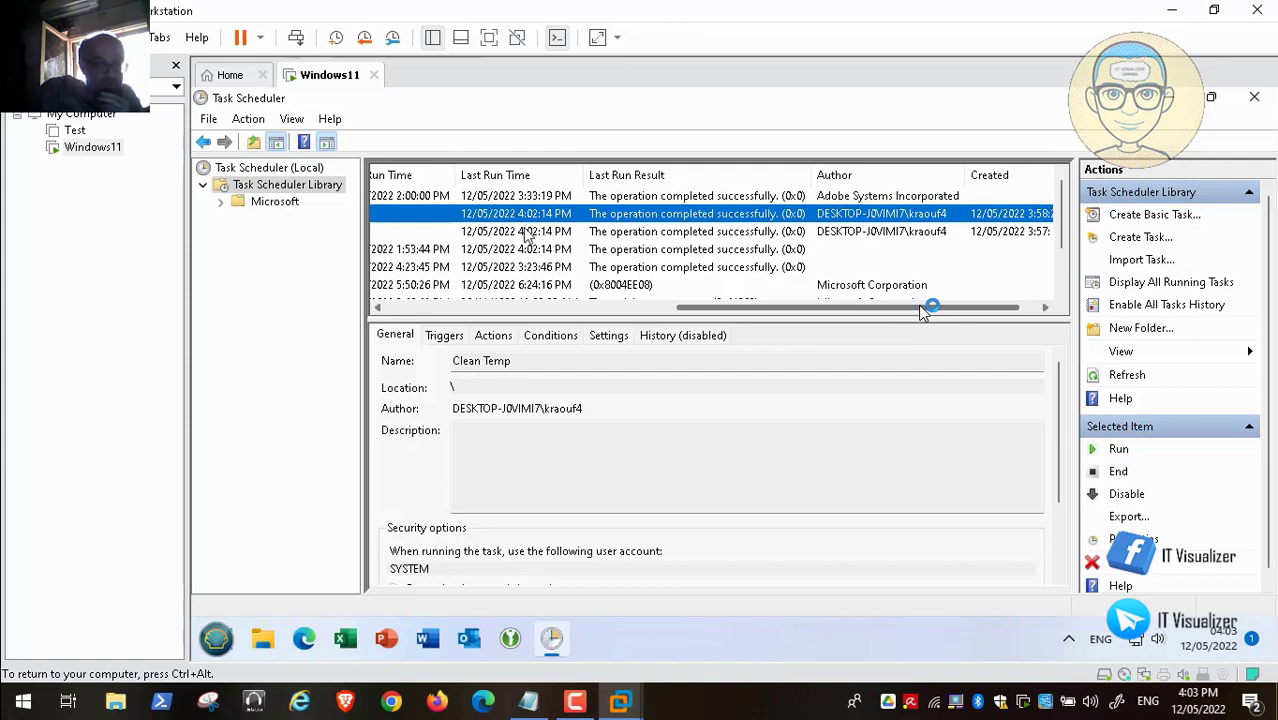
mouse_move(713, 718)
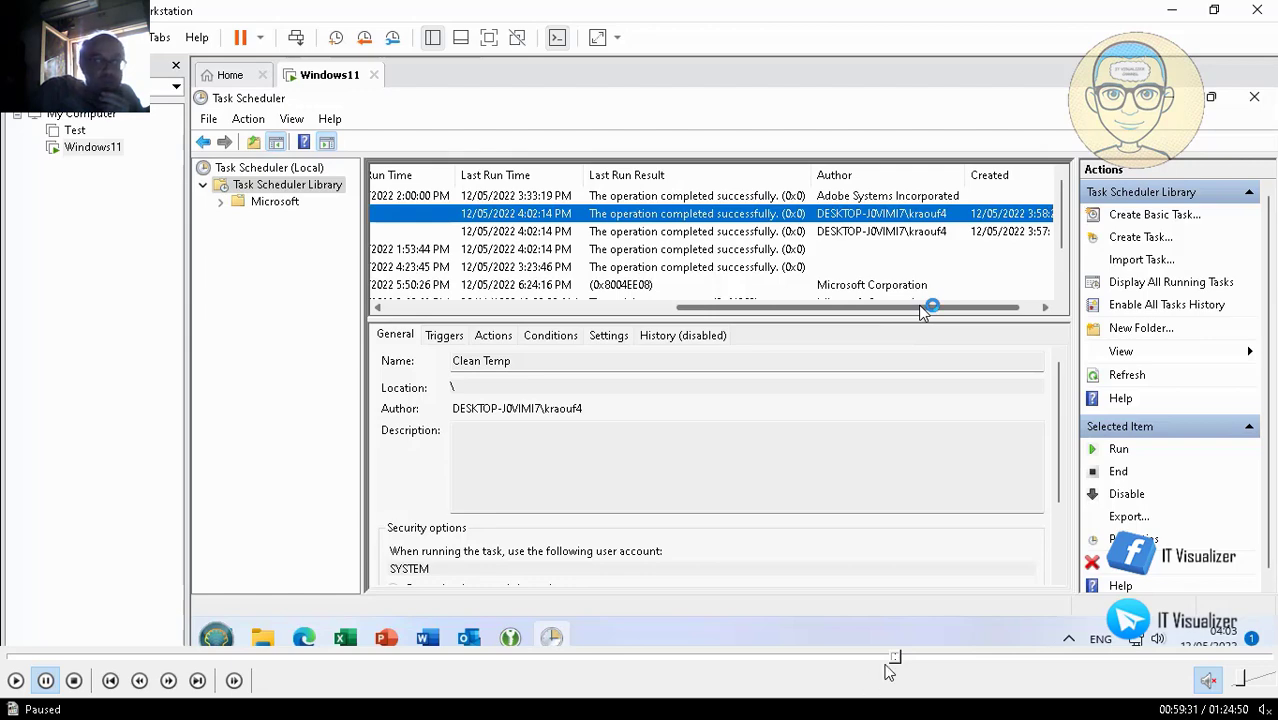
- Advance to File Explorer at This PC > Local Disk (C:), listing nine folders including Scripts and Temp
click(911, 660)
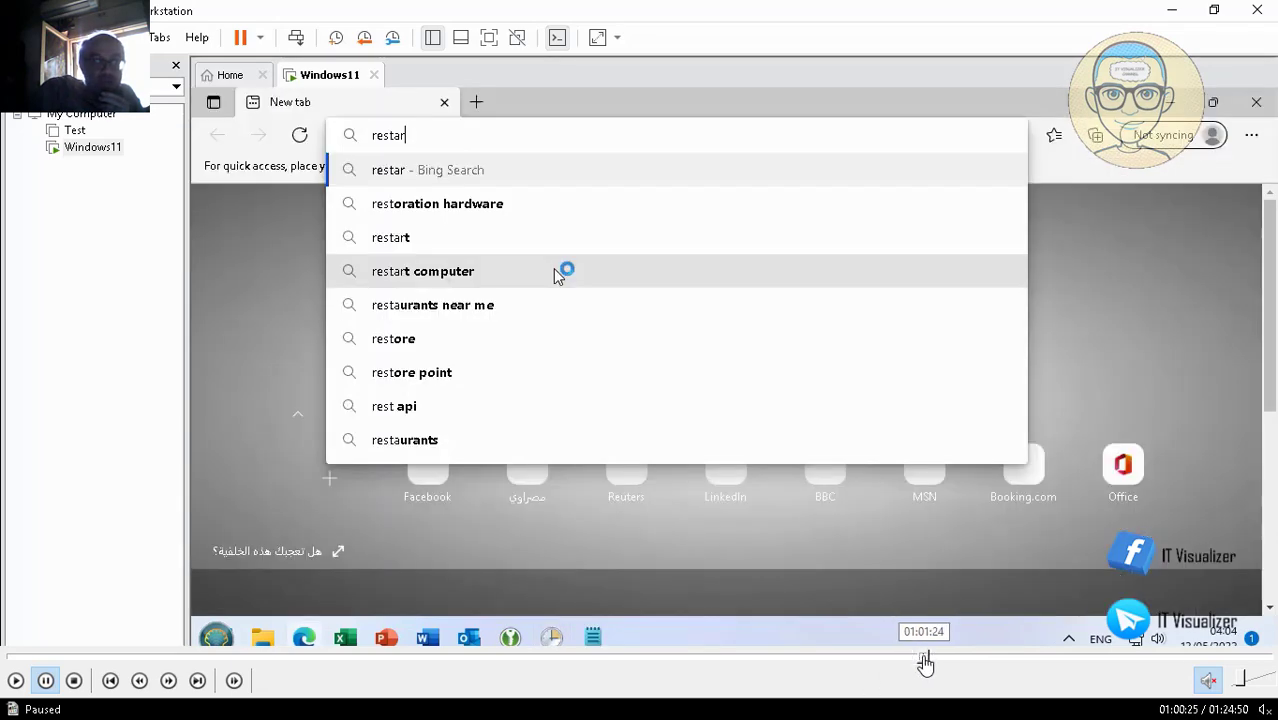
click(928, 660)
click(945, 660)
click(960, 660)
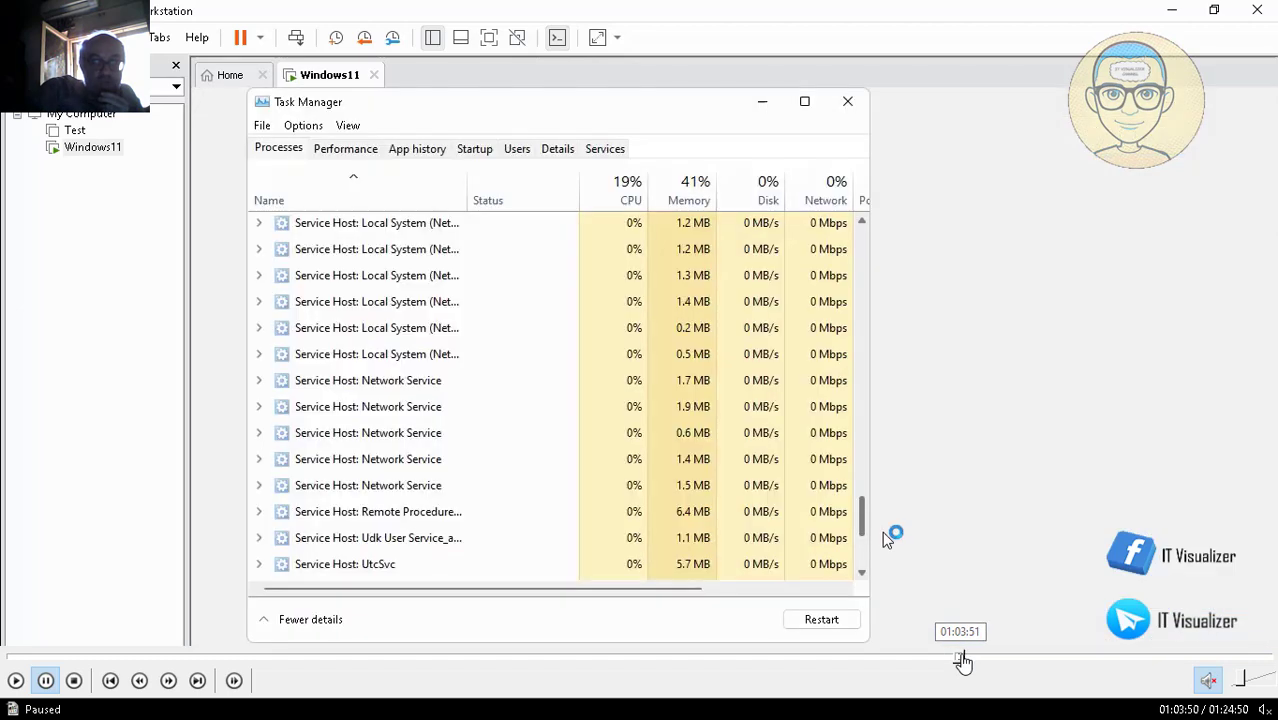
click(978, 660)
click(1000, 660)
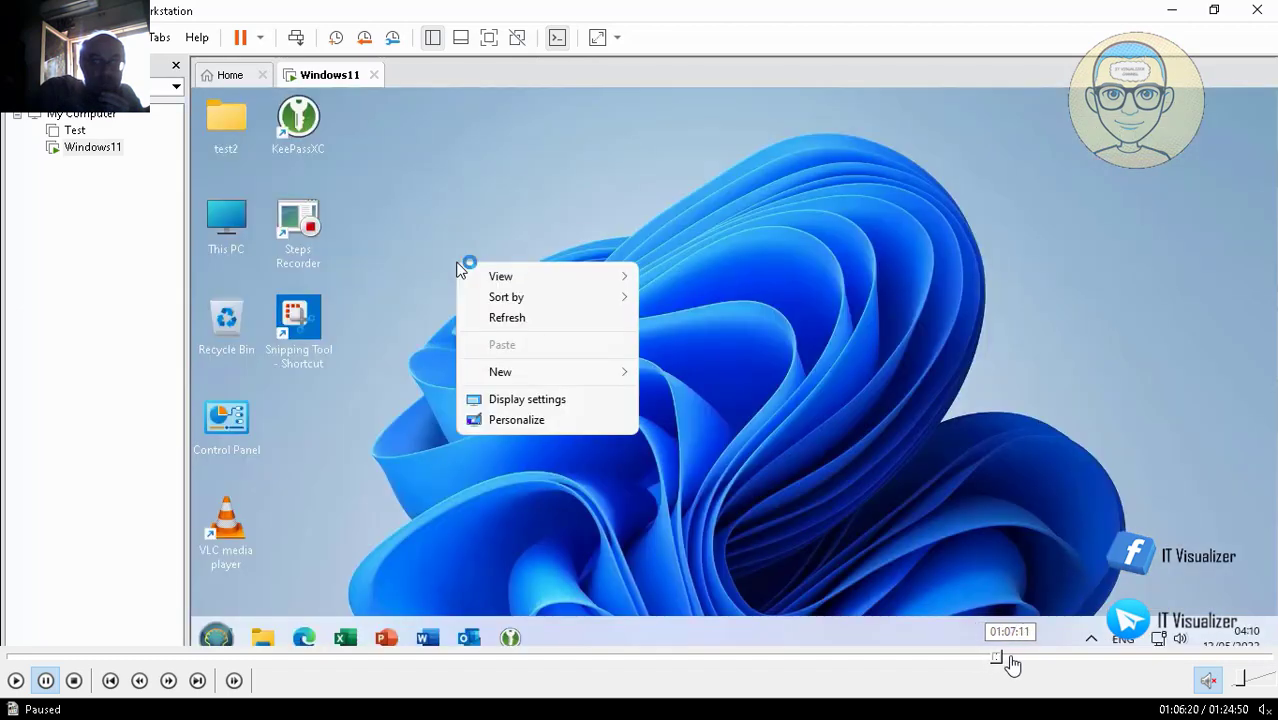
click(1010, 660)
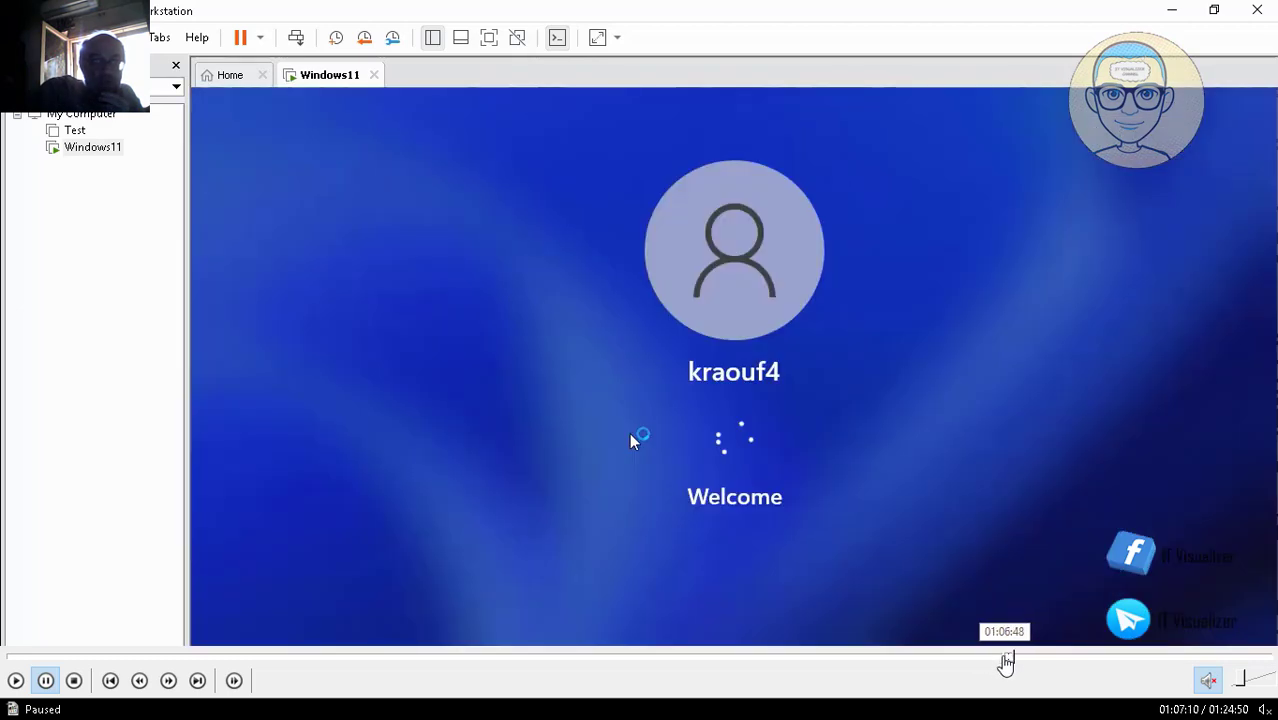
click(1003, 660)
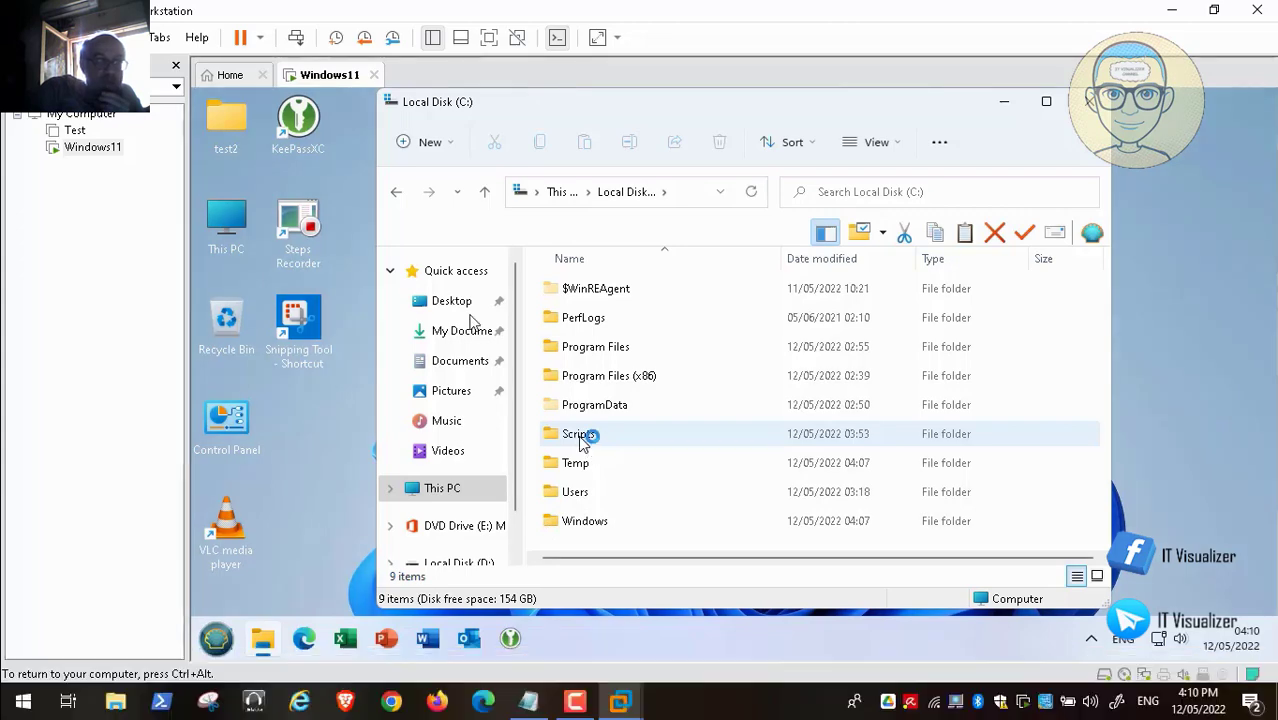
- Run Clean.bat from C:\Scripts, close the folder window, and open the guest's Start menu
click(580, 436)
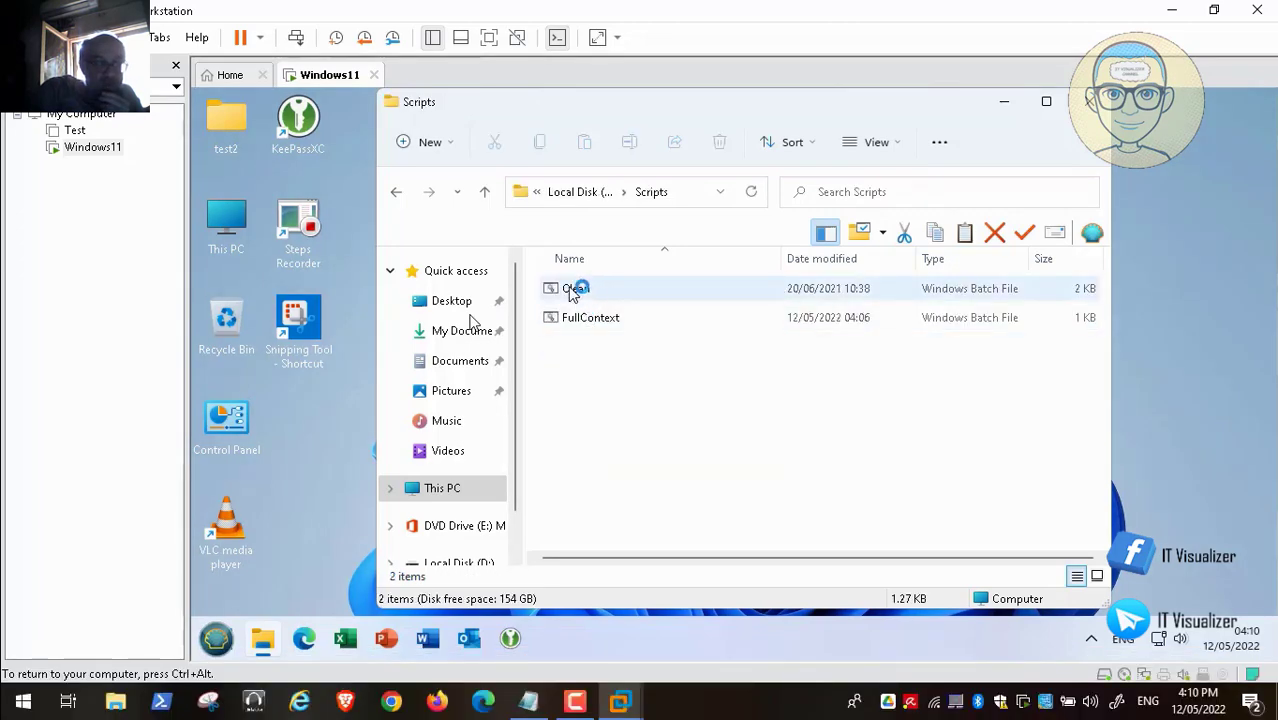
double_click(574, 289)
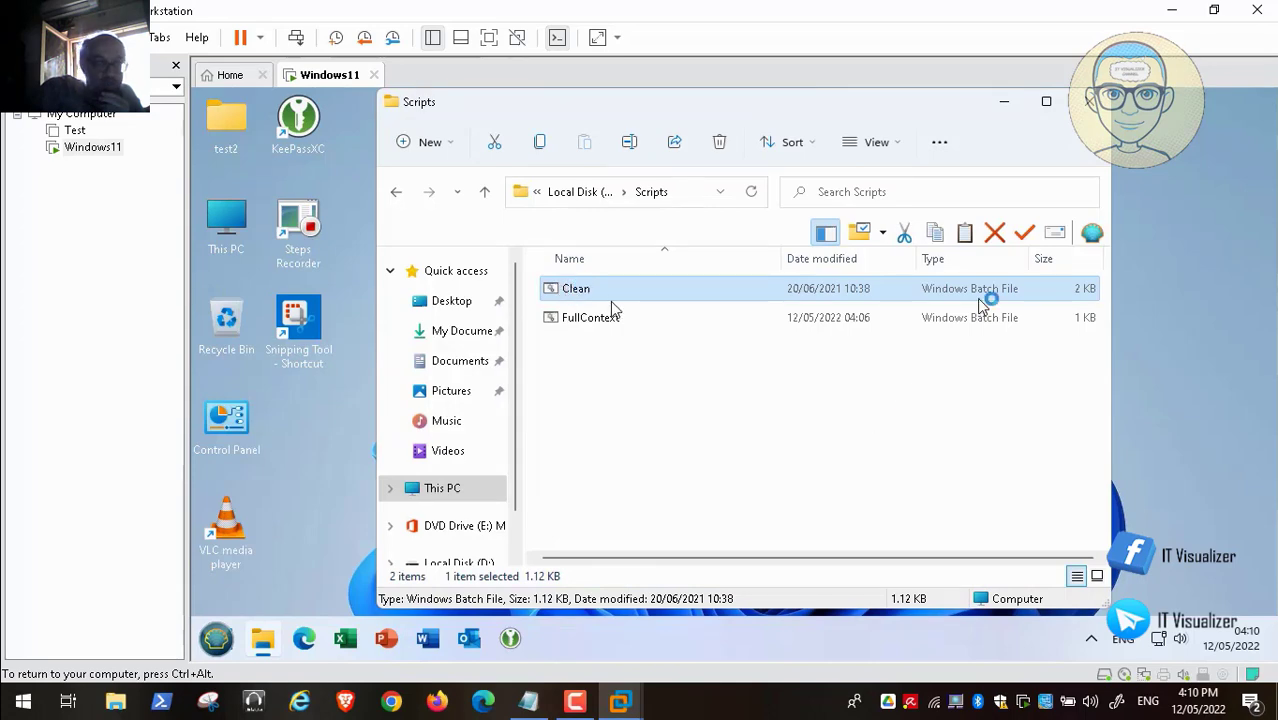
click(1092, 106)
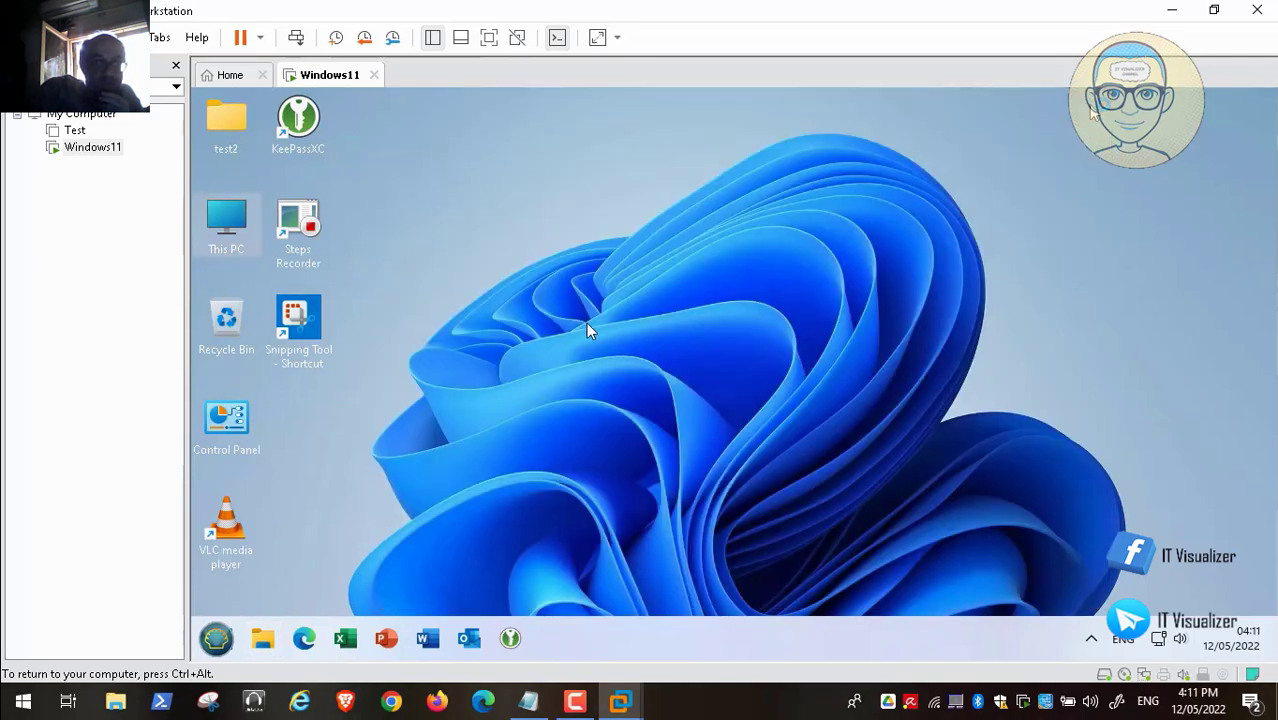
click(218, 636)
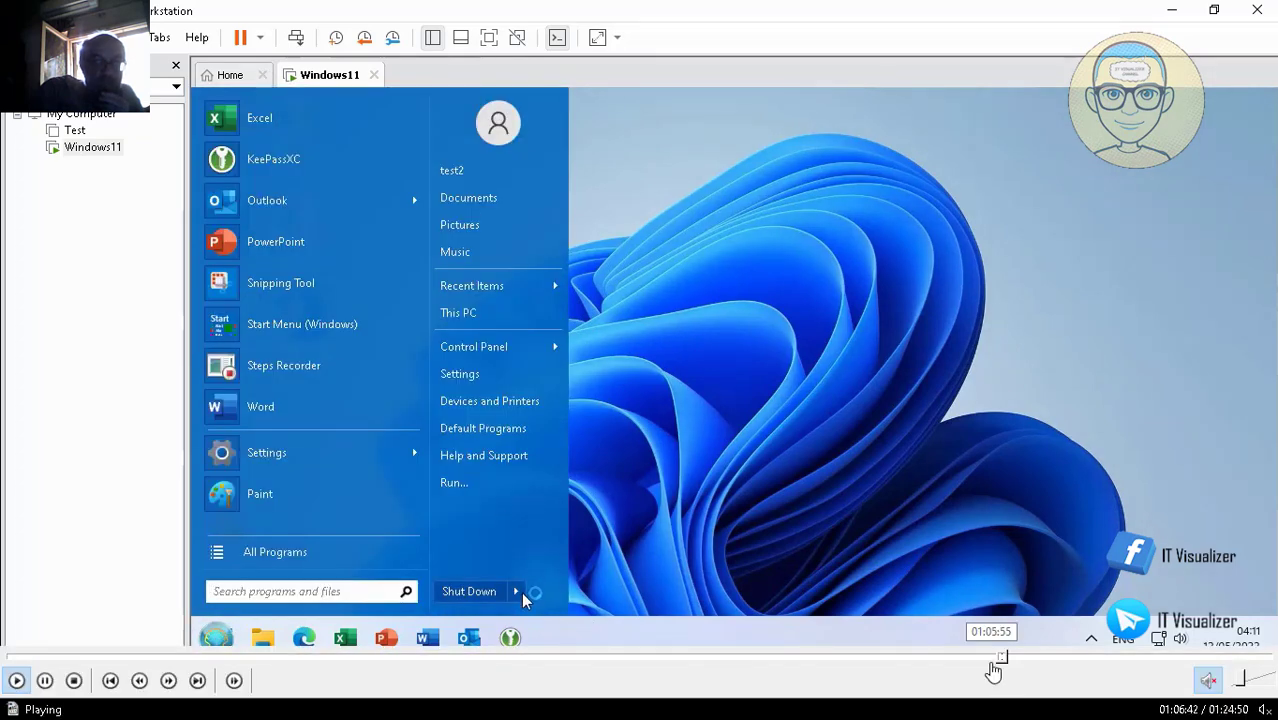
- Sign out of the current guest user and skip ahead to the sign-in stage
mouse_move(521, 592)
click(565, 527)
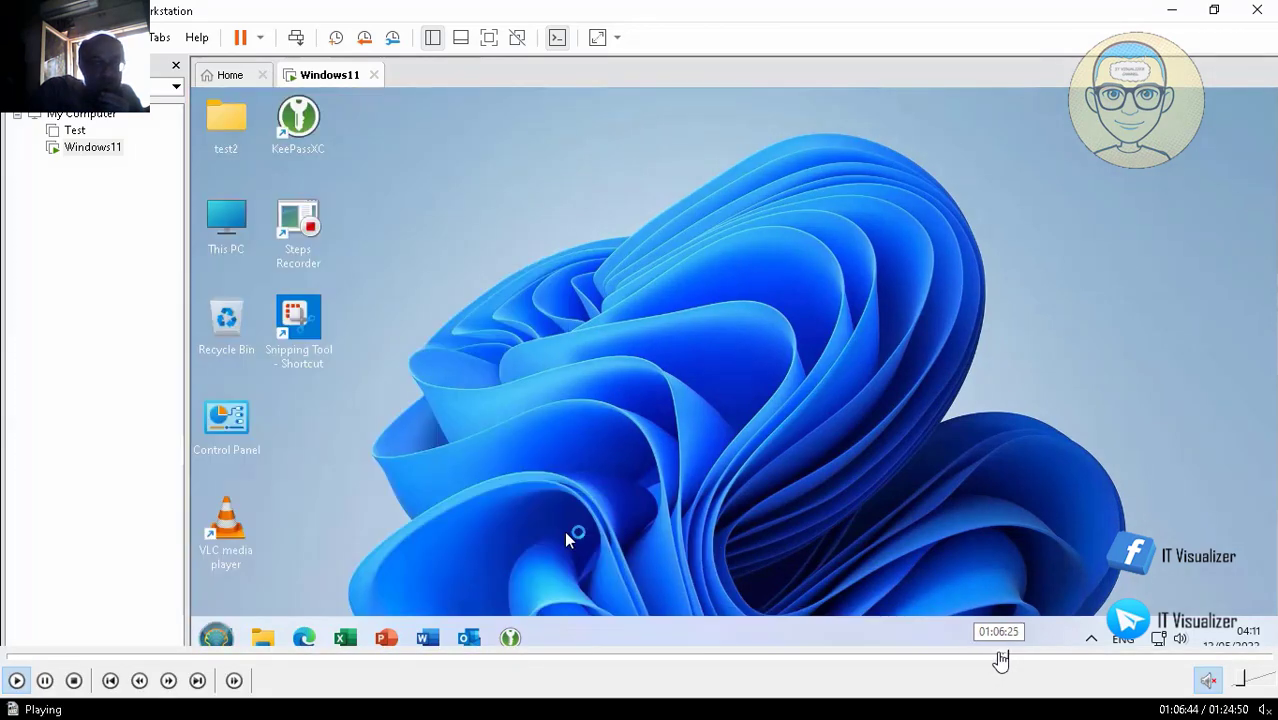
click(1008, 658)
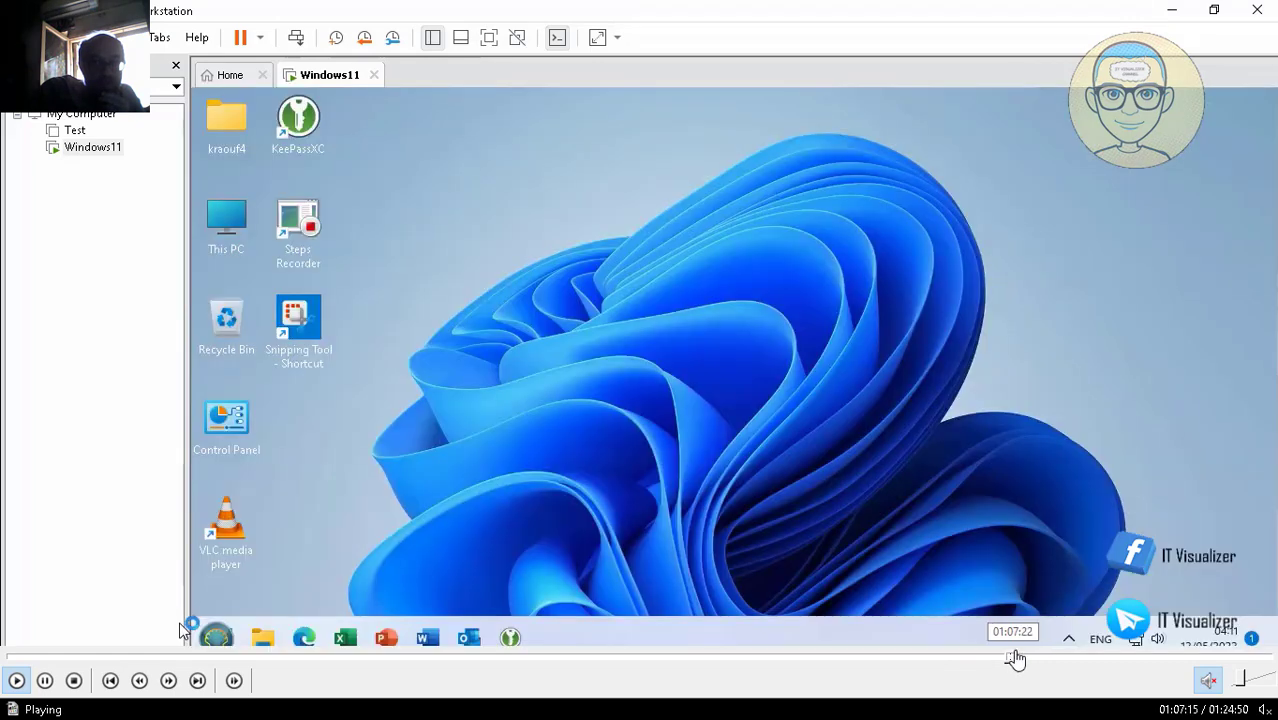
click(1022, 658)
click(1031, 660)
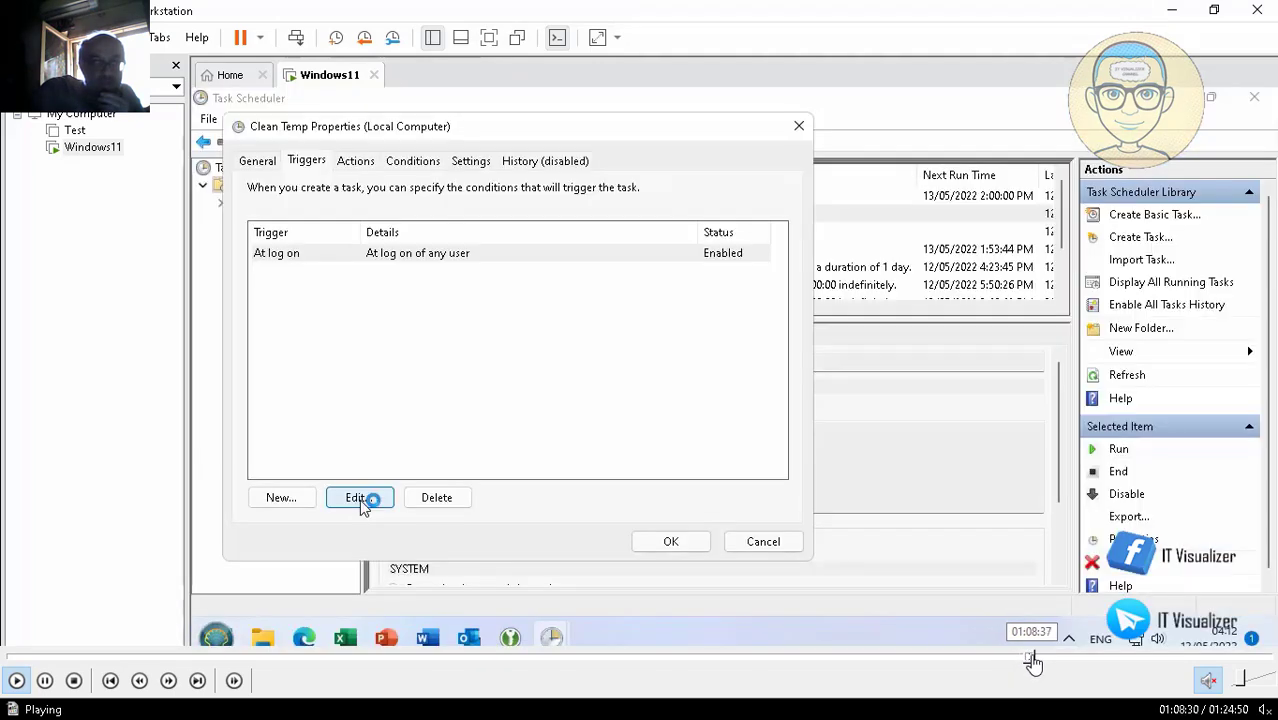
click(1051, 660)
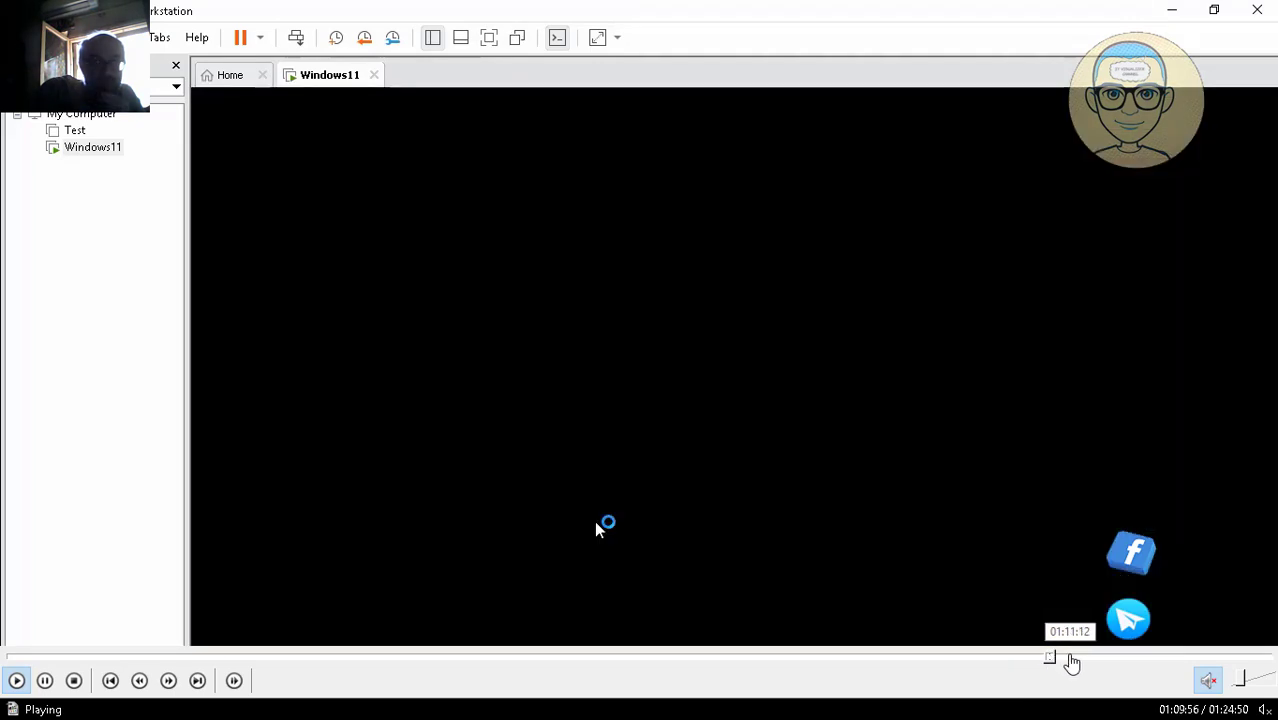
click(1070, 660)
click(1082, 660)
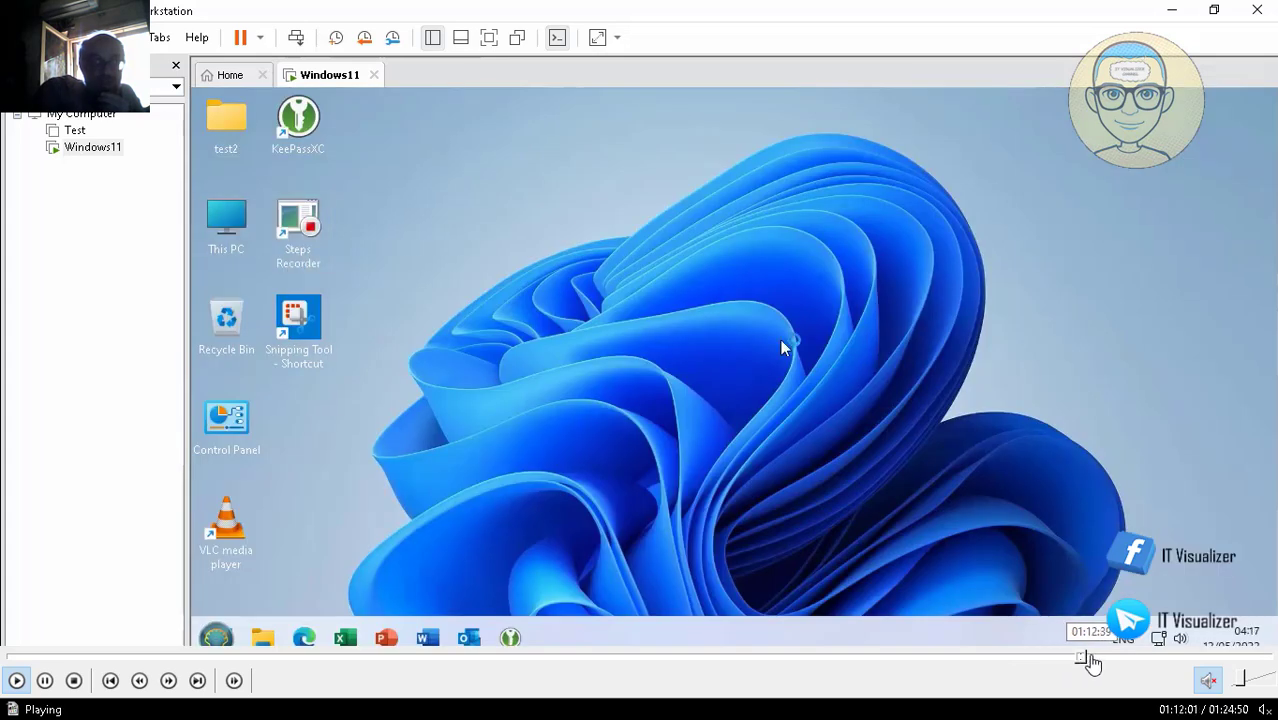
click(1088, 660)
click(1102, 660)
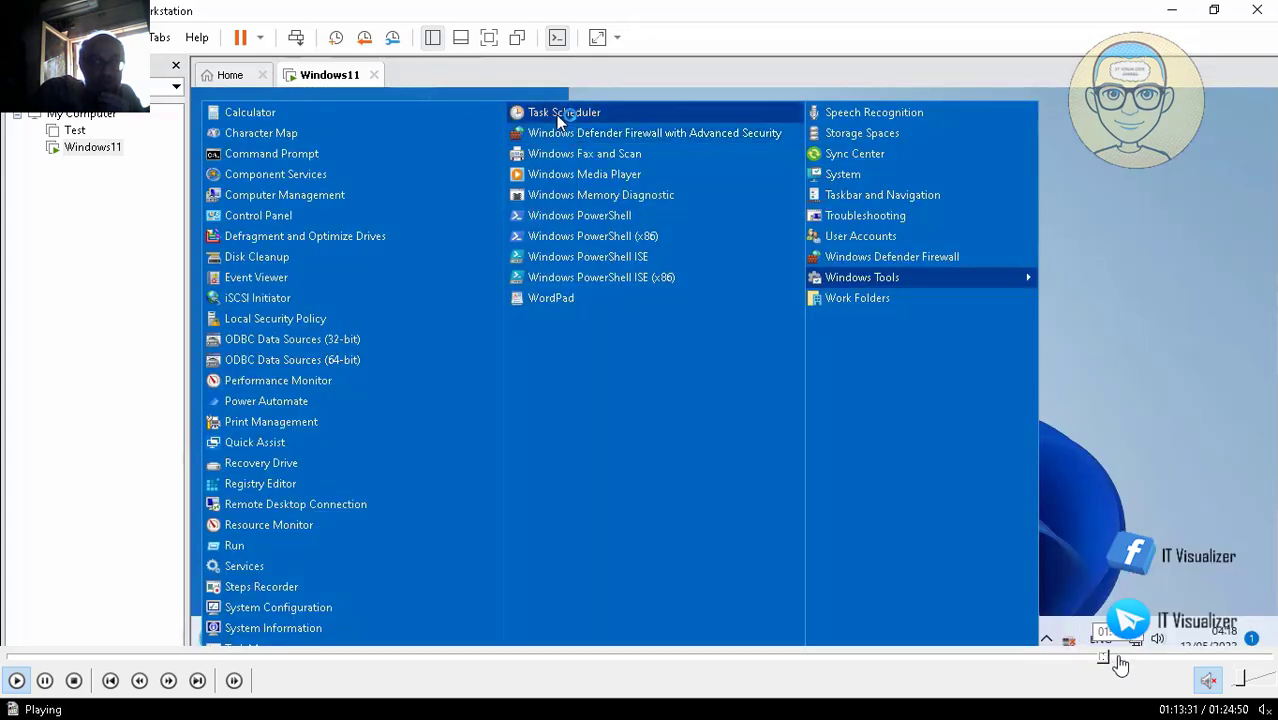
click(1114, 660)
click(1138, 660)
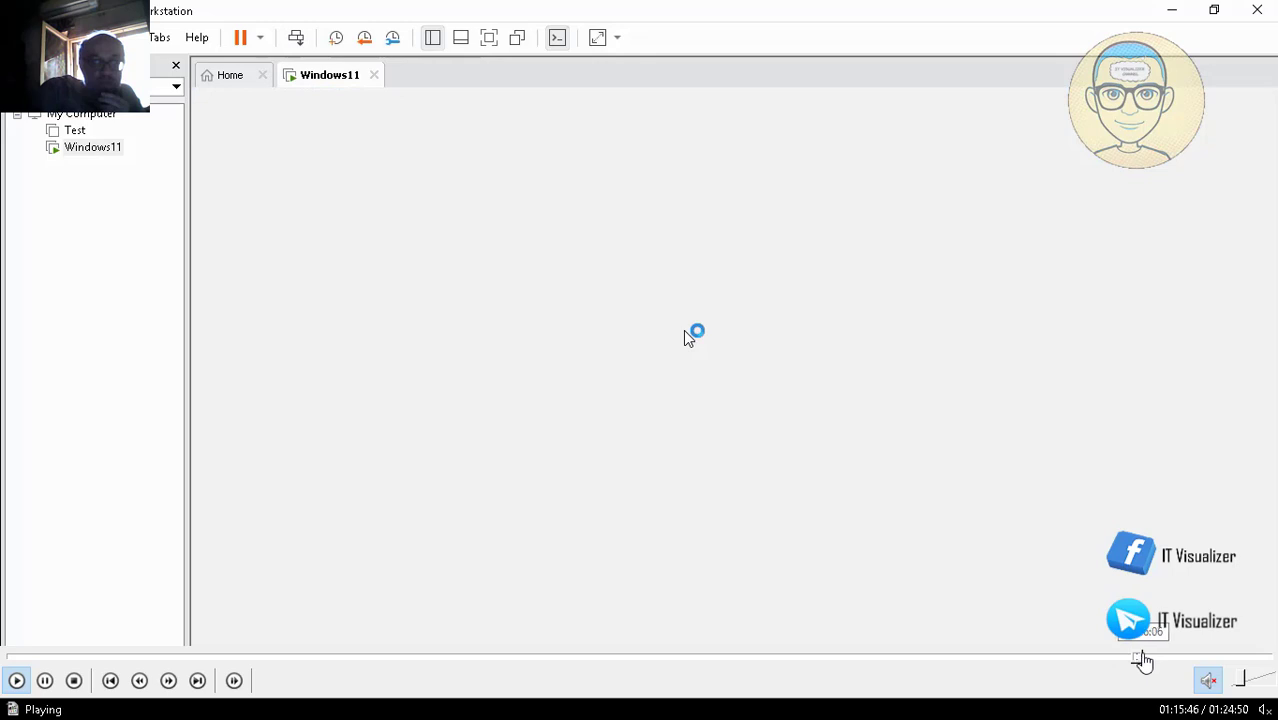
- Move past the Welcome screen to the other user's desktop with Computer Management's user accounts view
click(1142, 660)
click(1157, 660)
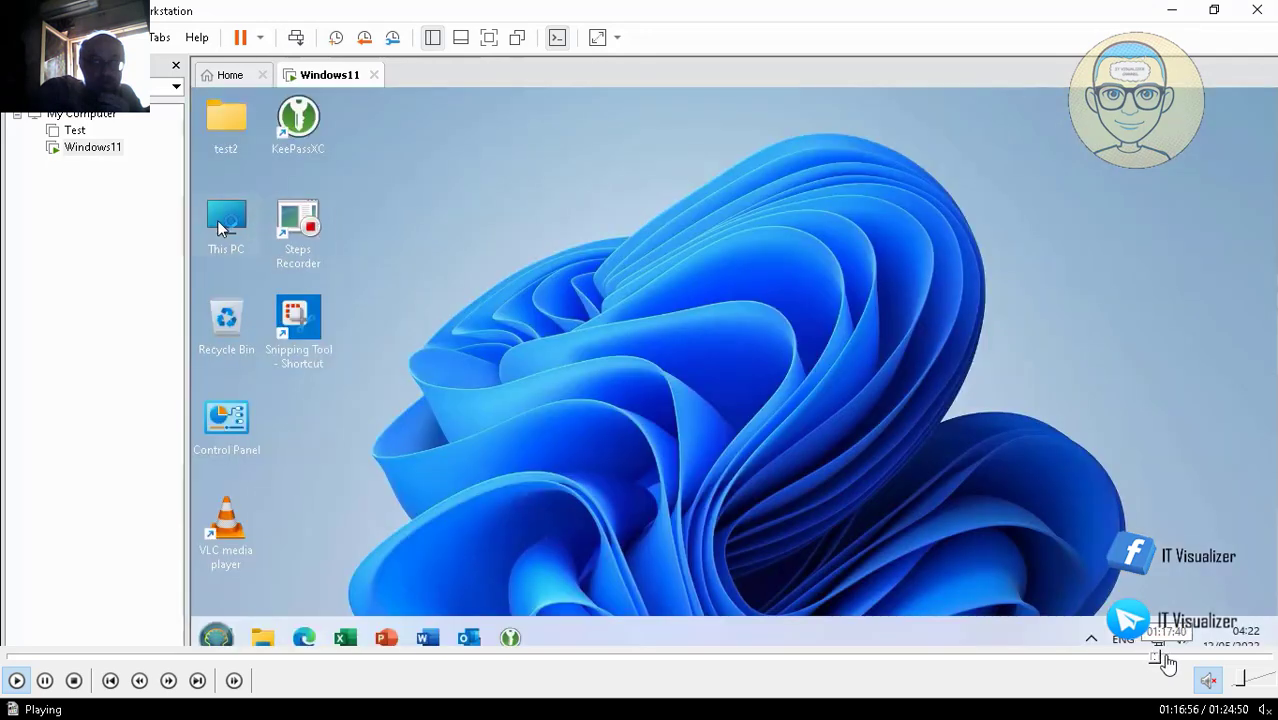
click(1168, 660)
click(1177, 660)
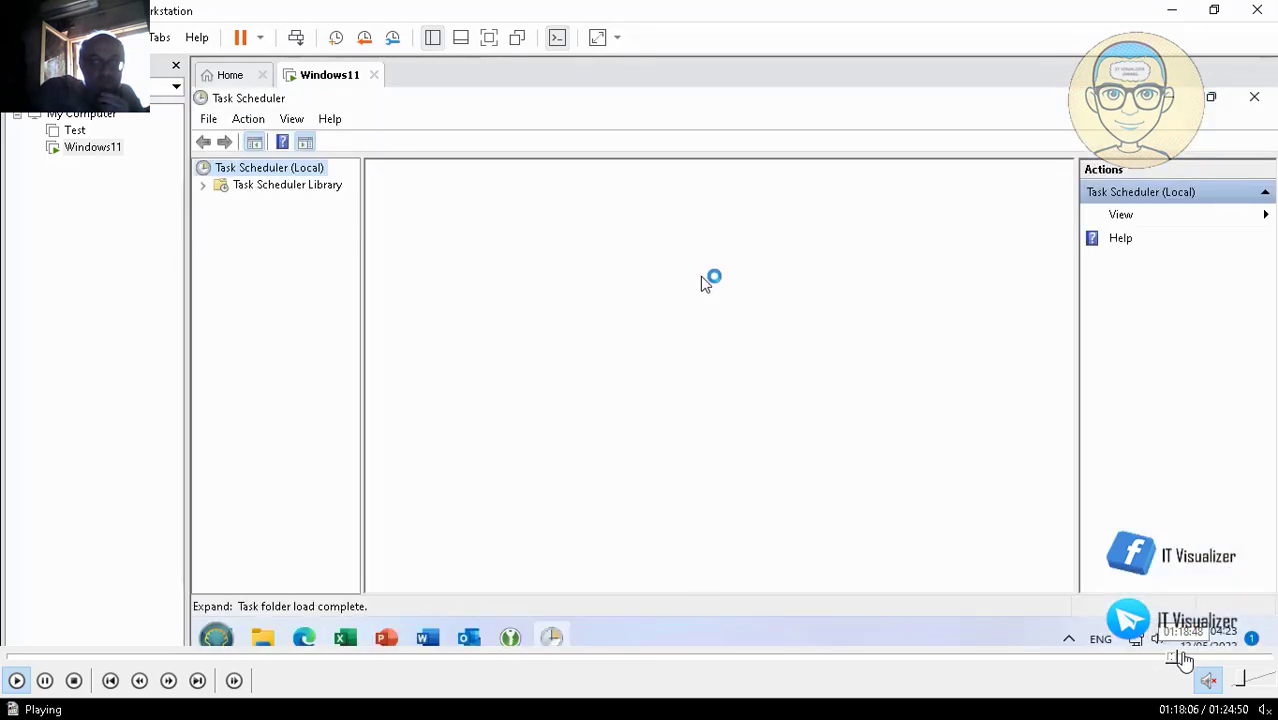
click(1184, 659)
click(1193, 659)
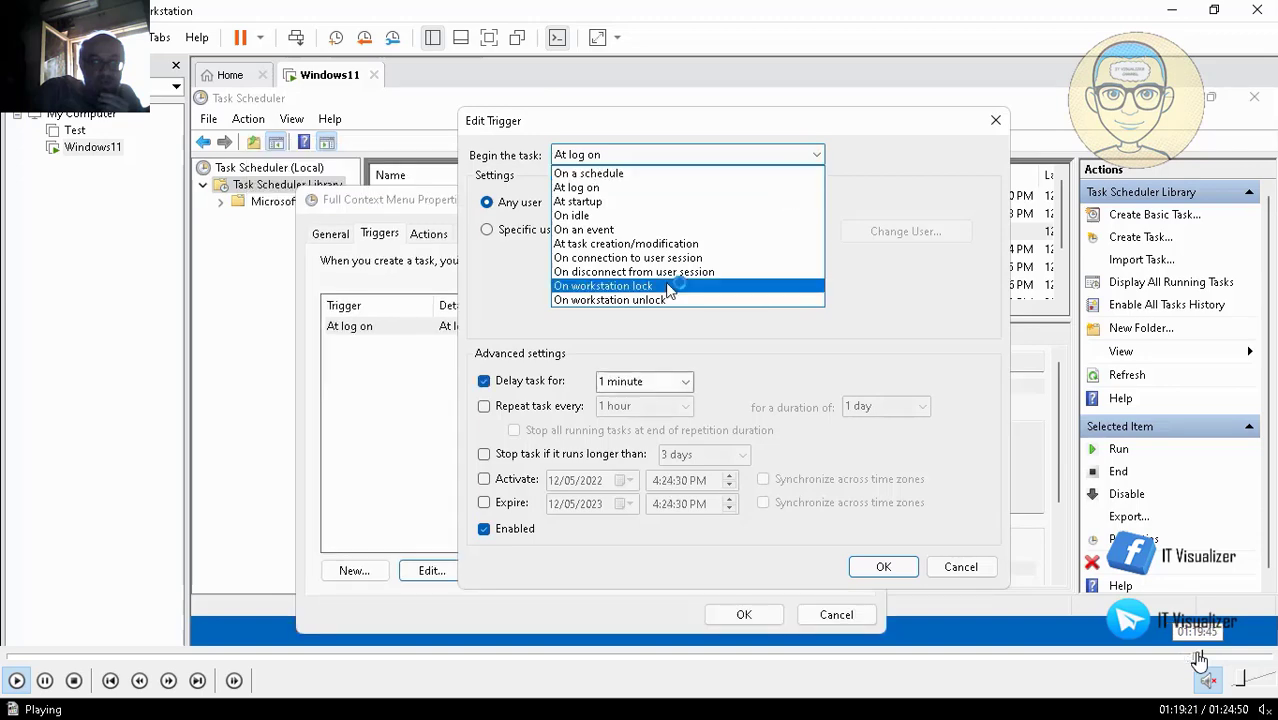
click(1200, 659)
click(1211, 659)
click(1236, 660)
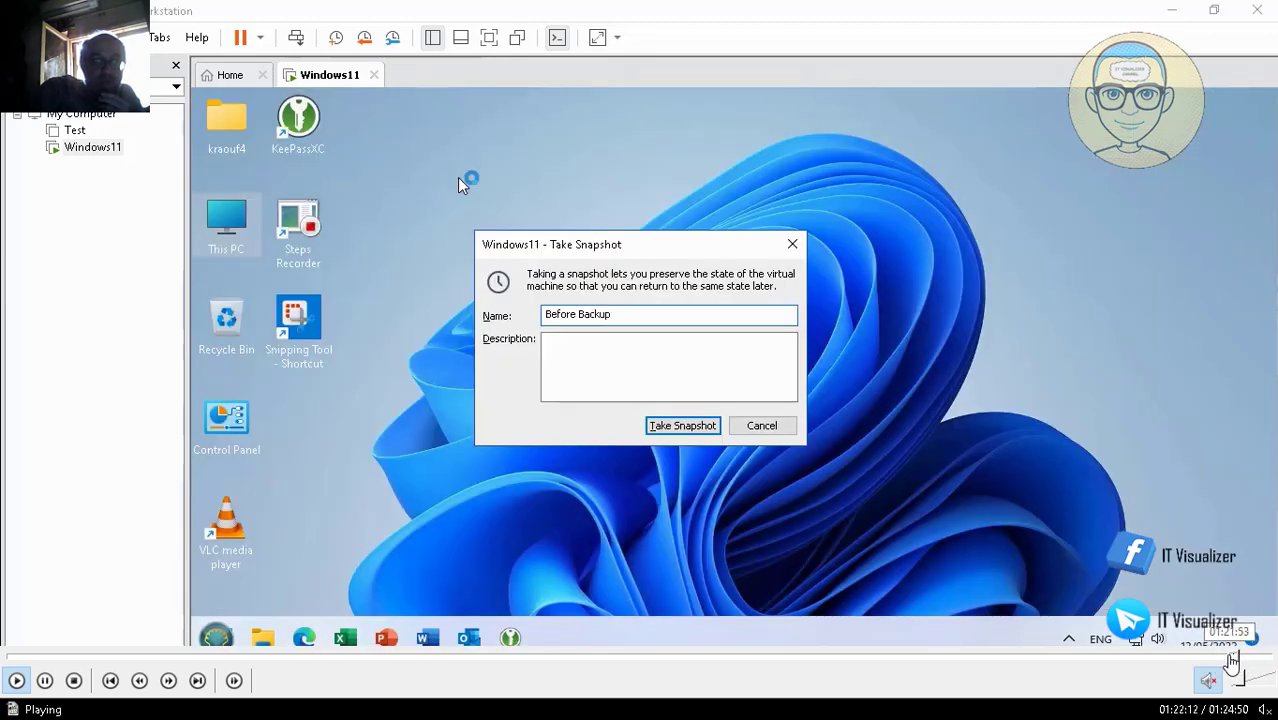
click(1222, 659)
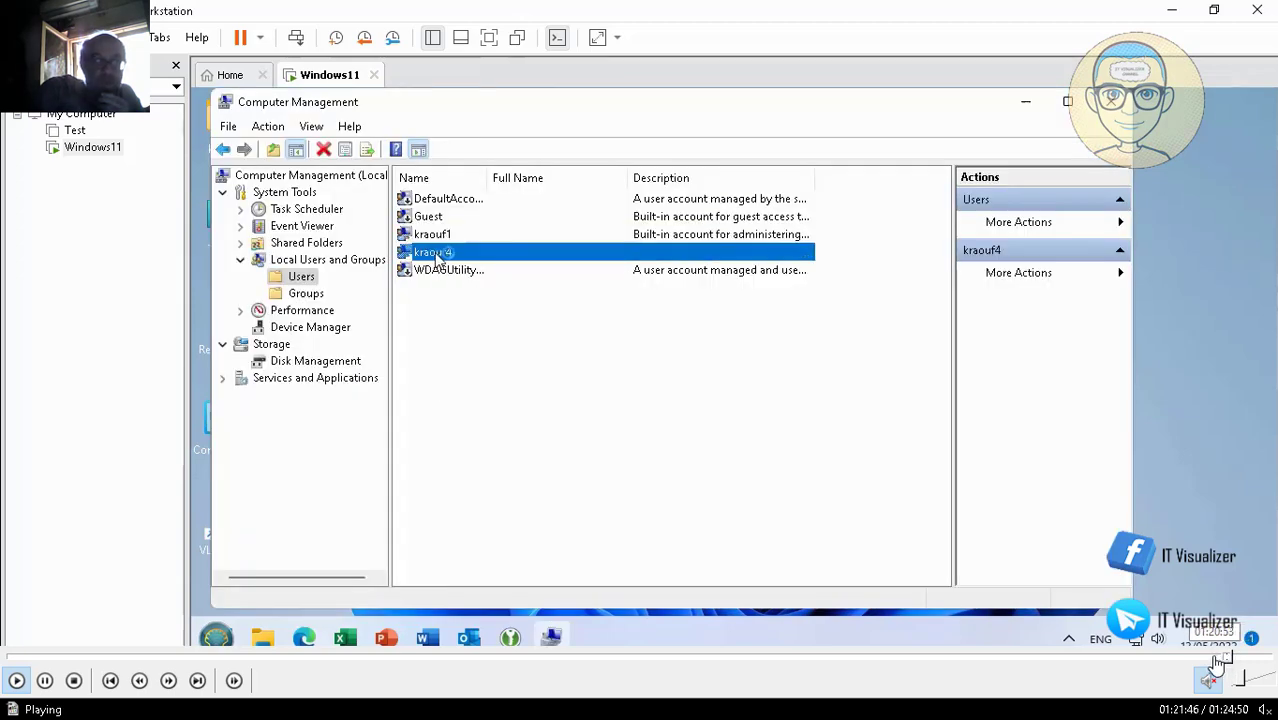
click(1216, 659)
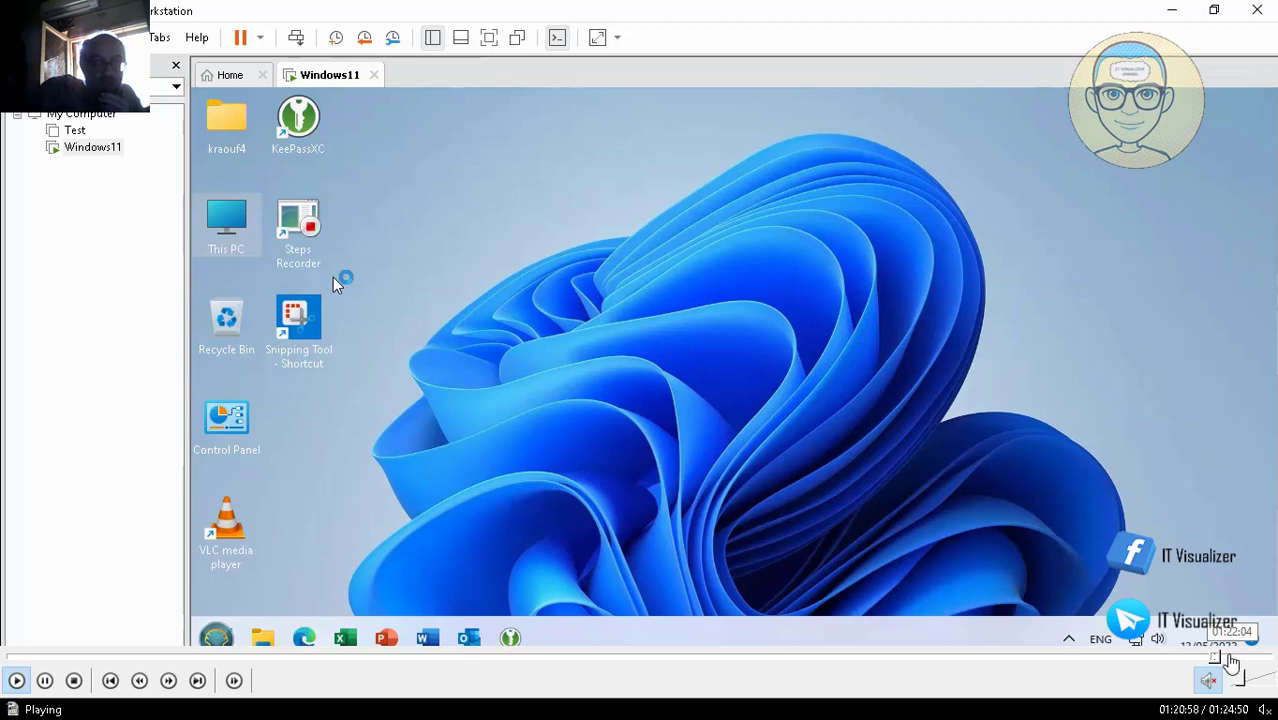
mouse_move(1230, 663)
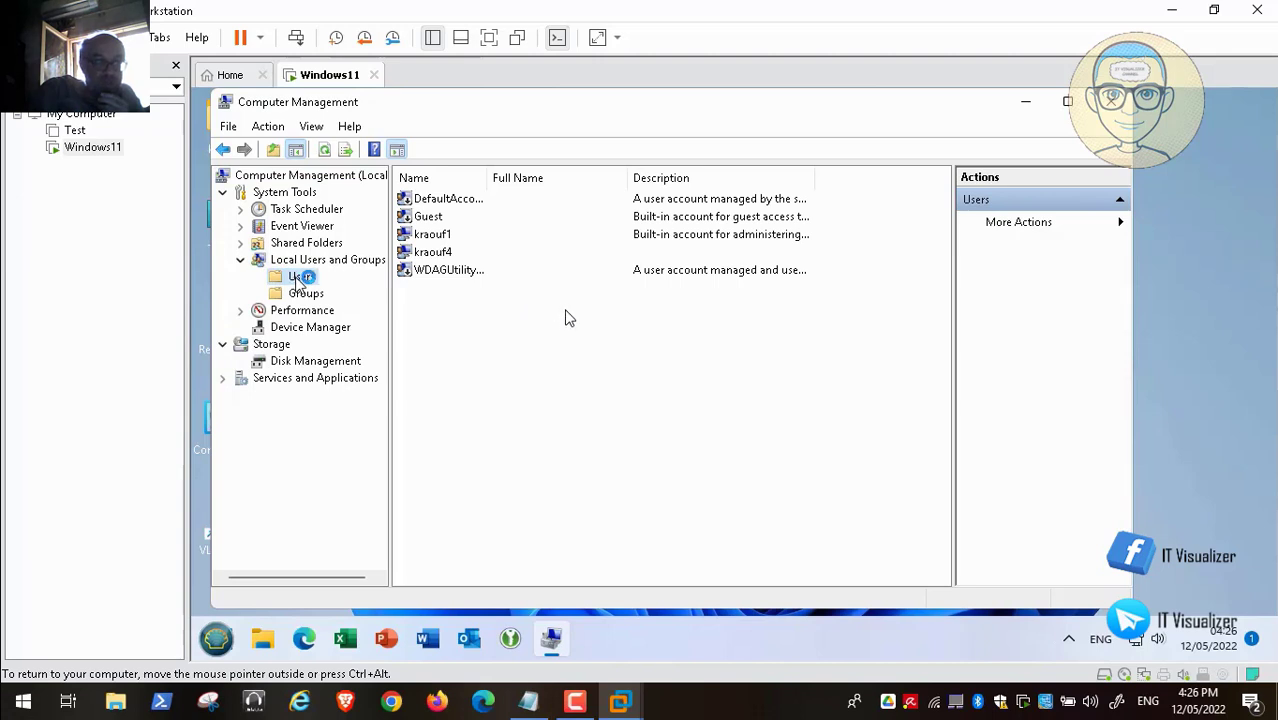
- Select the built-in Administrator, then the other local user, then Administrator again in the Users list
click(434, 238)
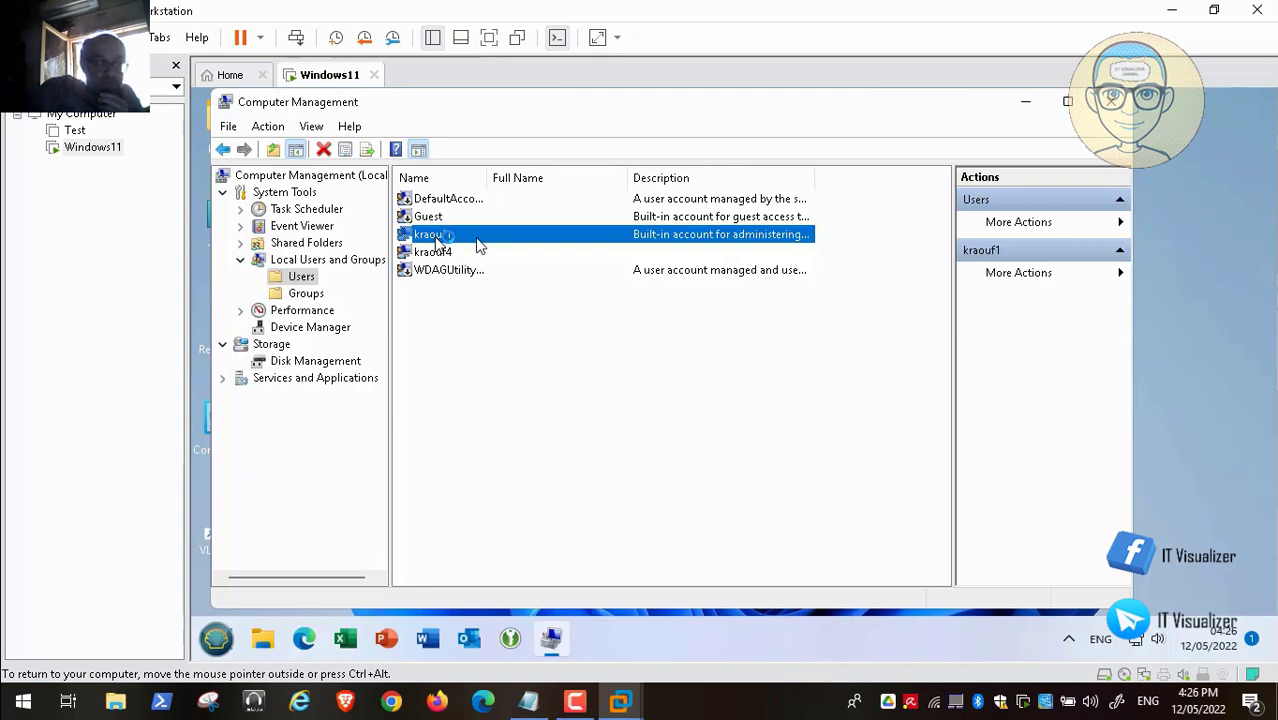
click(440, 252)
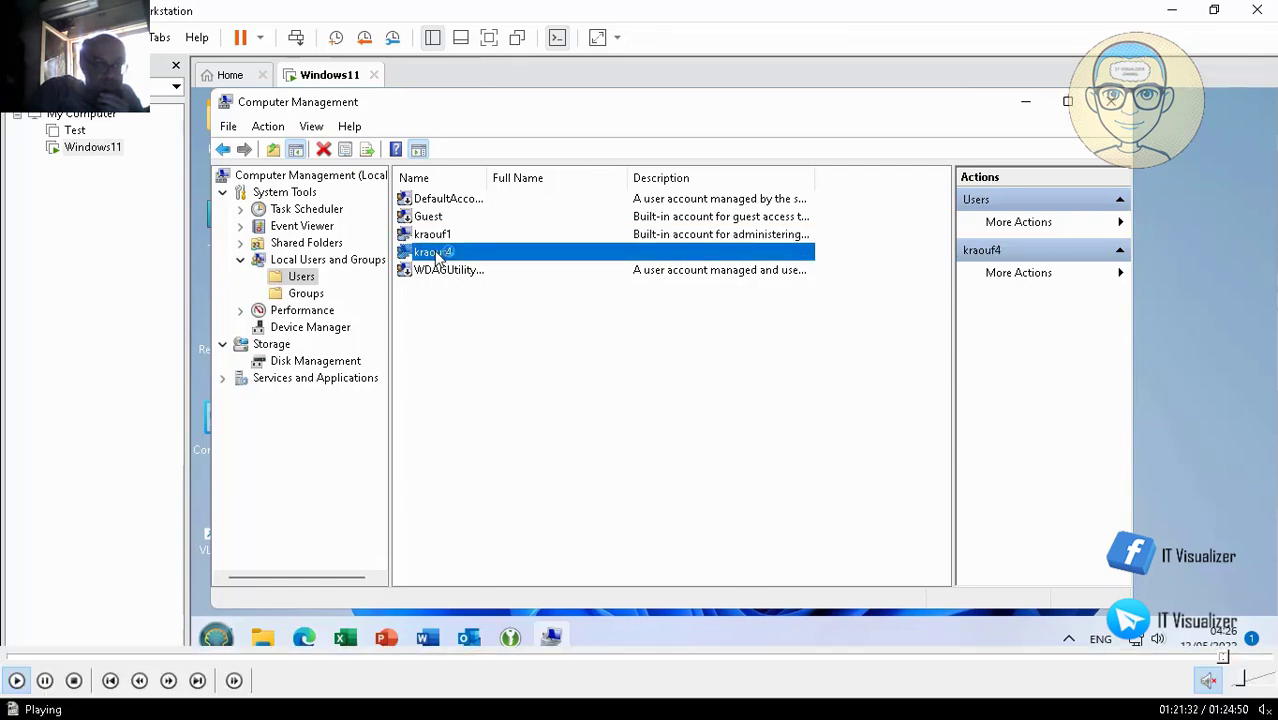
click(440, 236)
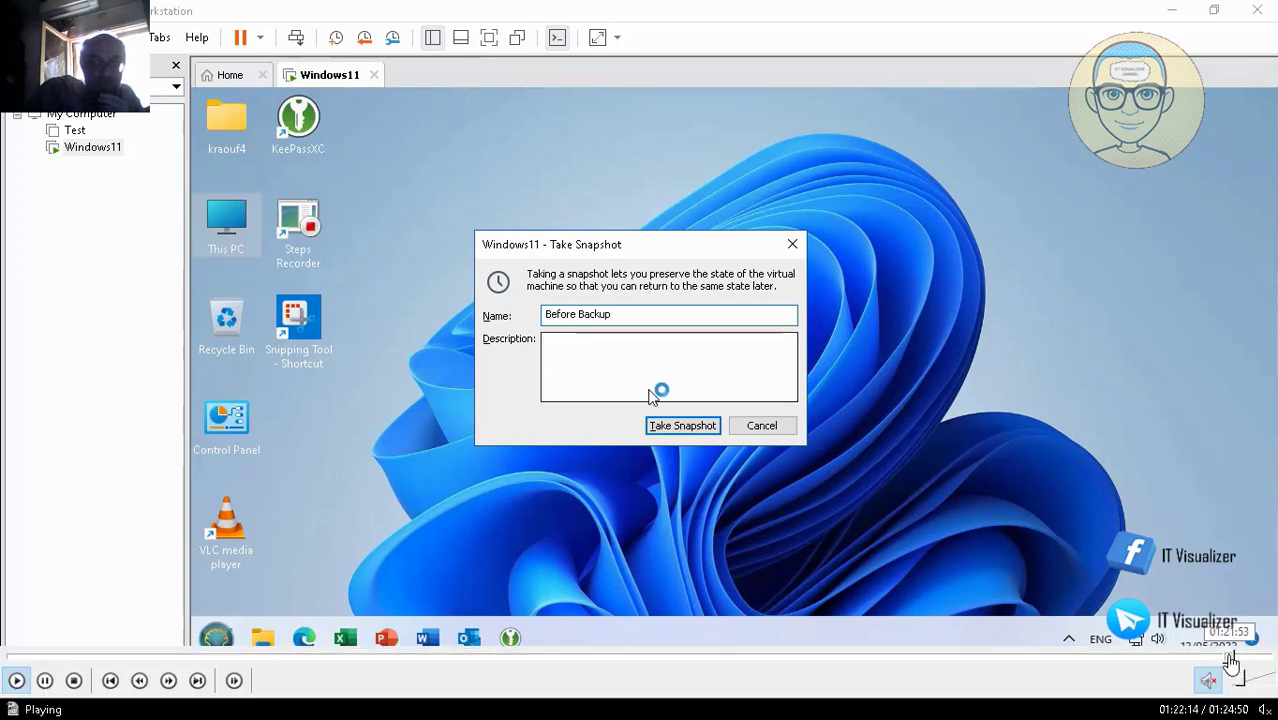
- Take the 'Before Backup' snapshot so the Windows11 VM starts saving its state
click(1232, 658)
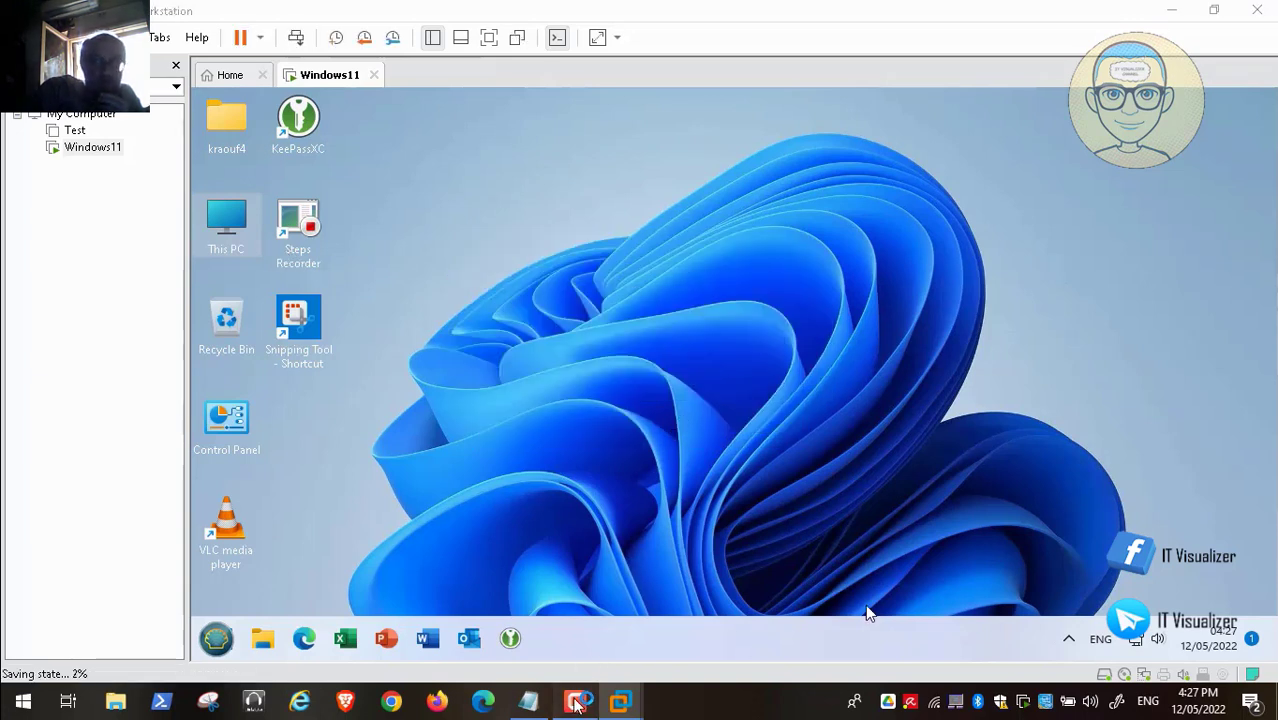
mouse_move(1232, 697)
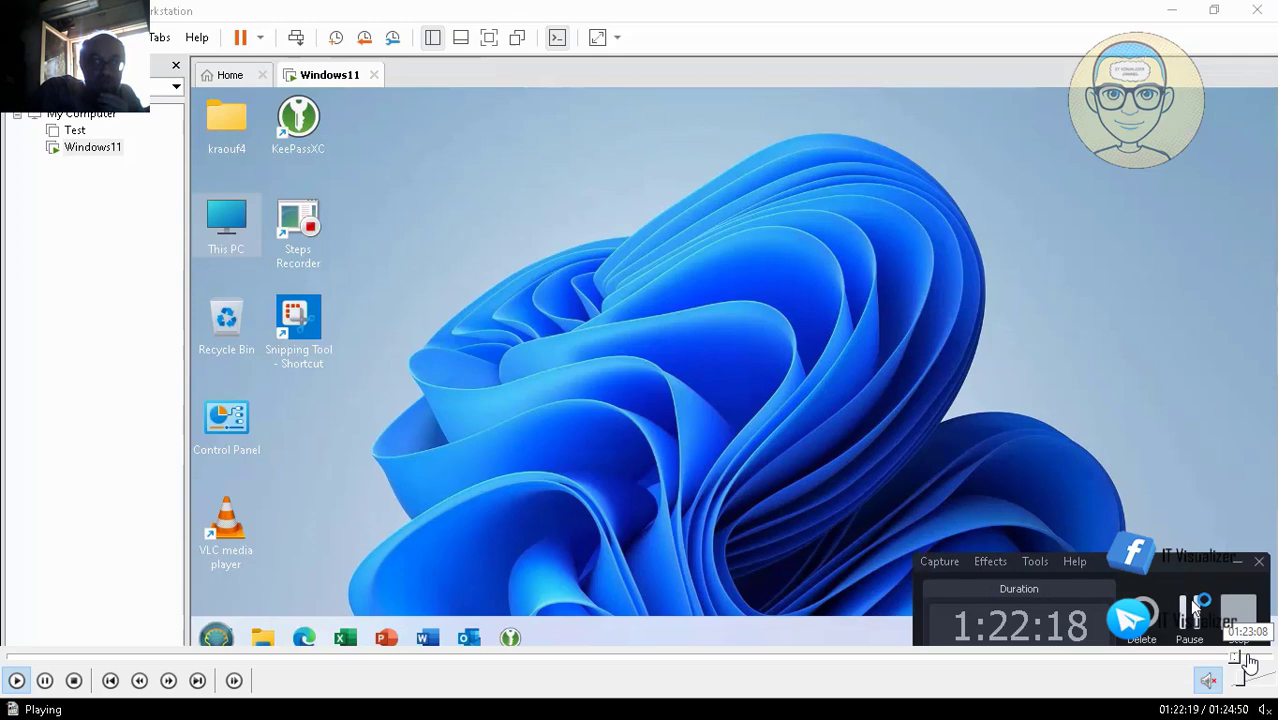
click(1249, 657)
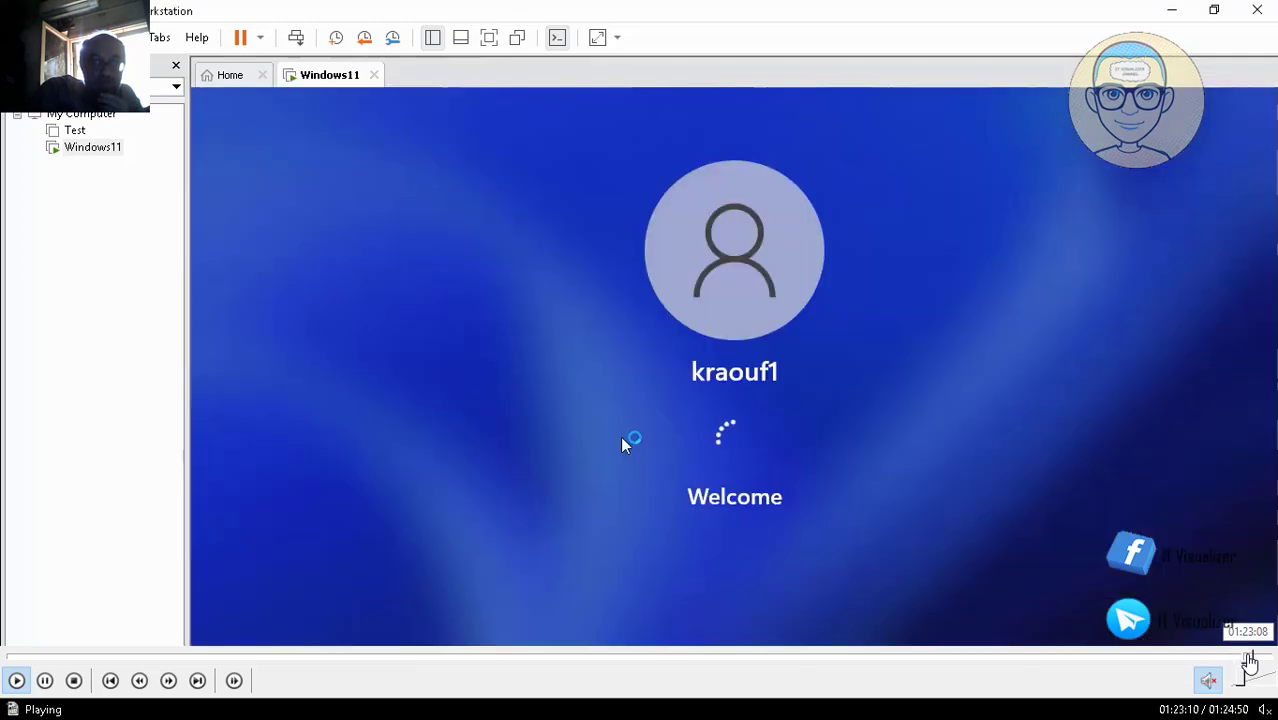
click(1259, 657)
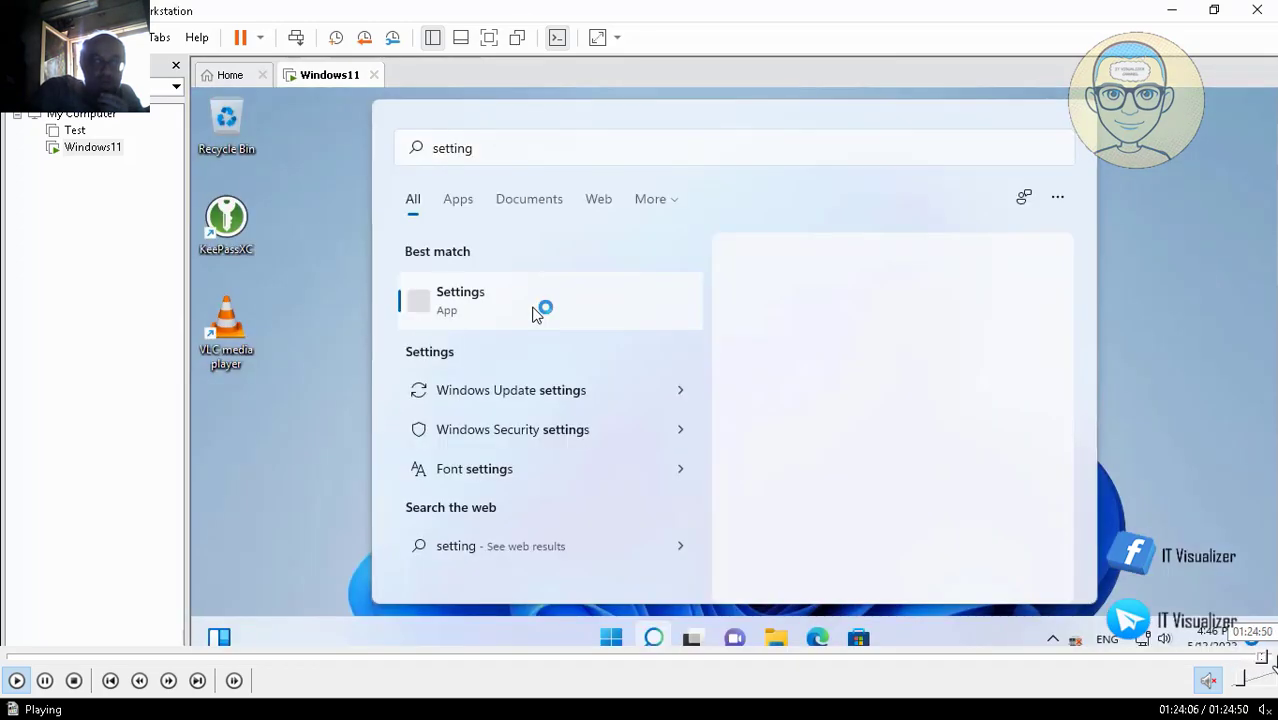
click(1272, 657)
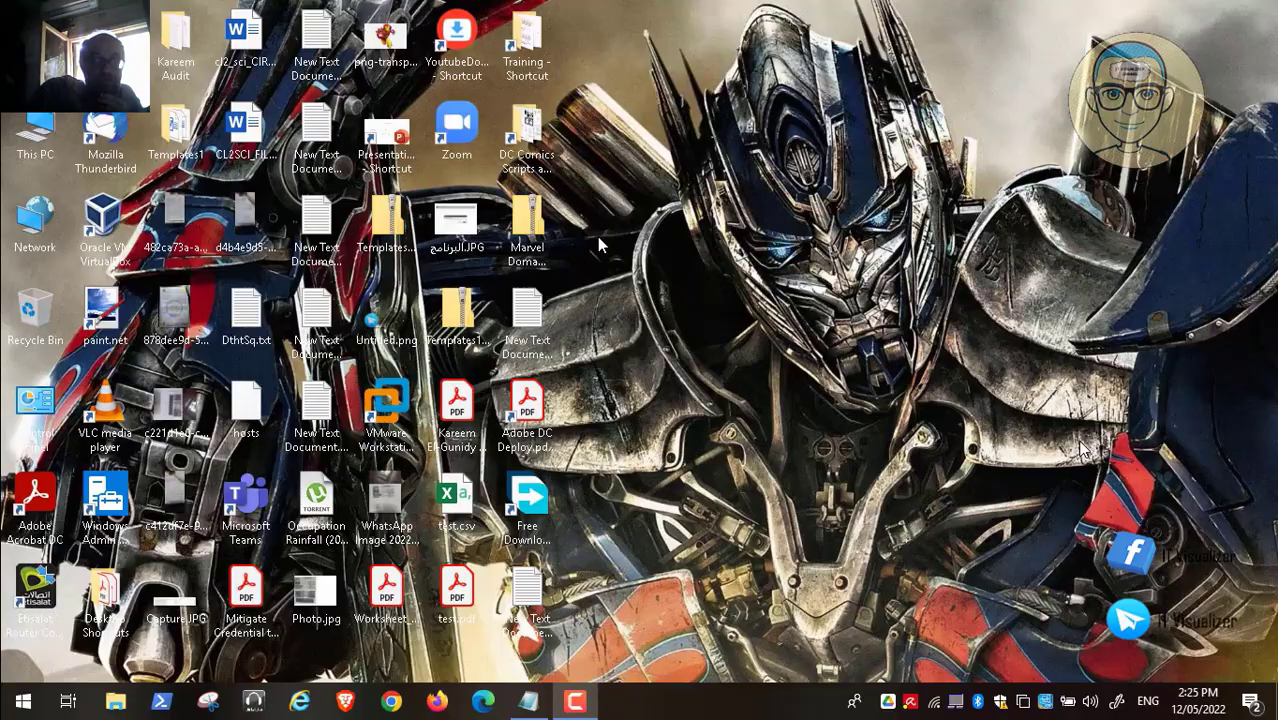